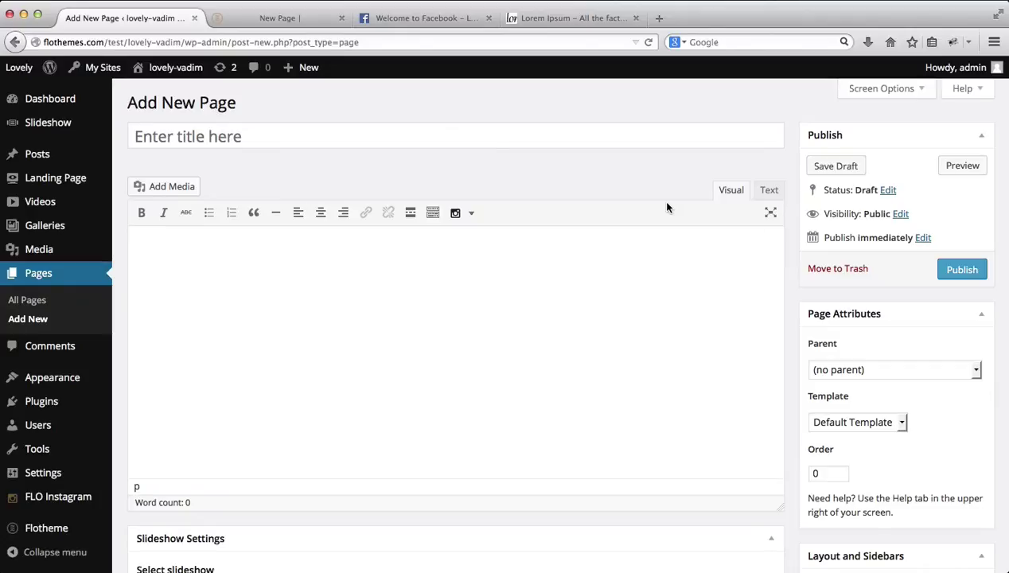
# Step: Look through the page template list and keep the Default Template
pyautogui.click(865, 421)
pyautogui.scroll(-3, 925, 394)
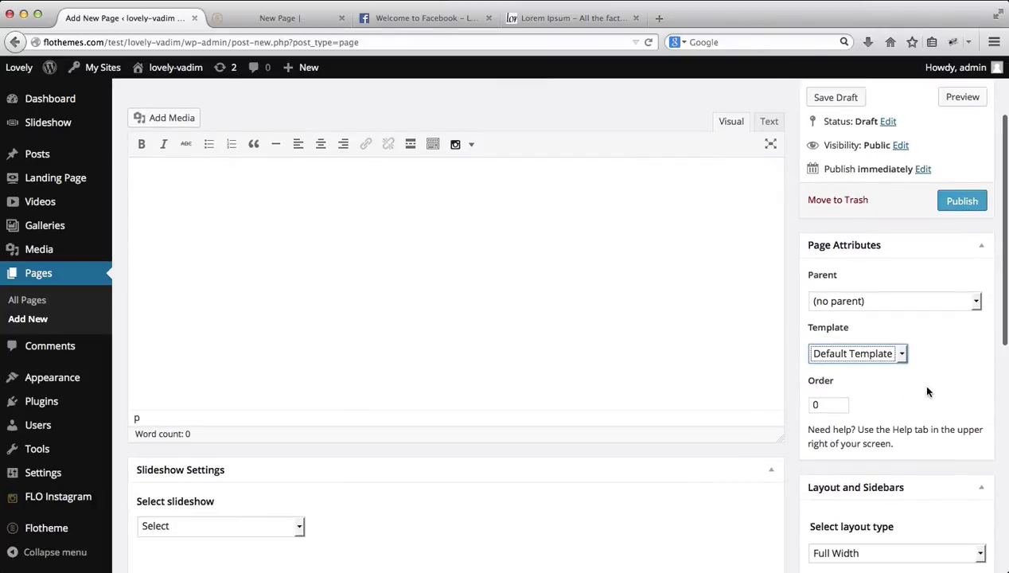
pyautogui.click(894, 355)
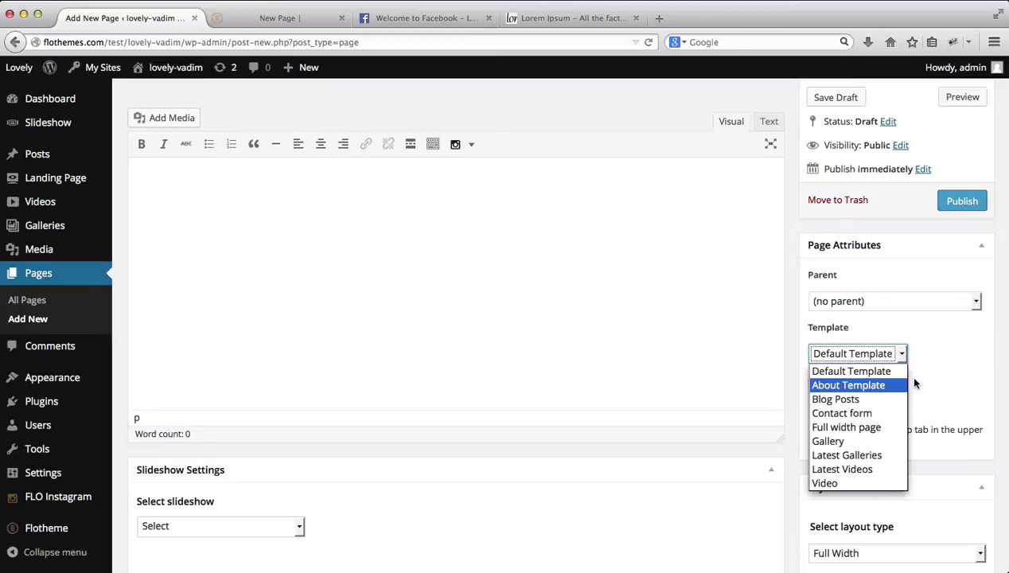
pyautogui.click(879, 372)
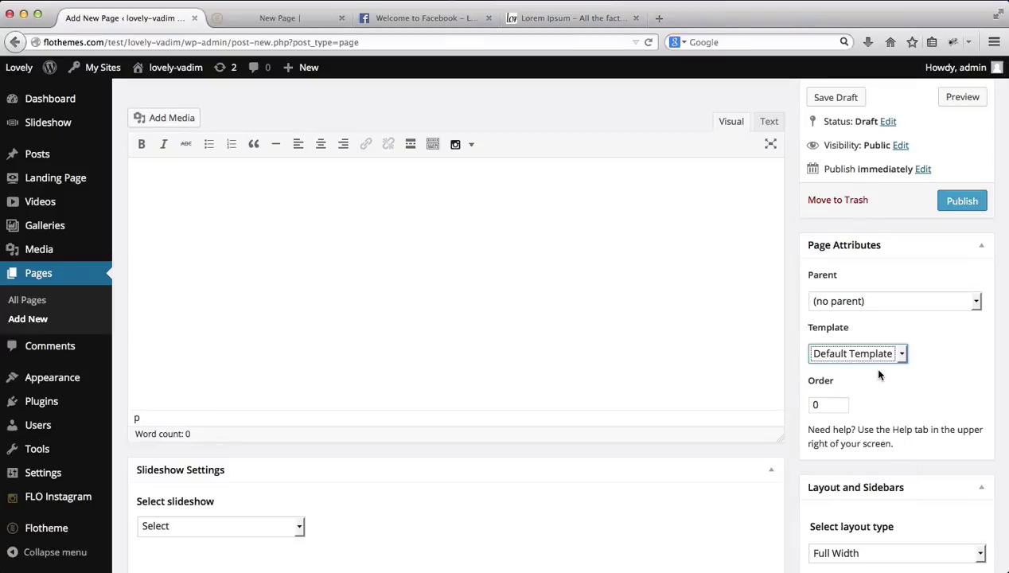
pyautogui.scroll(2, 741, 360)
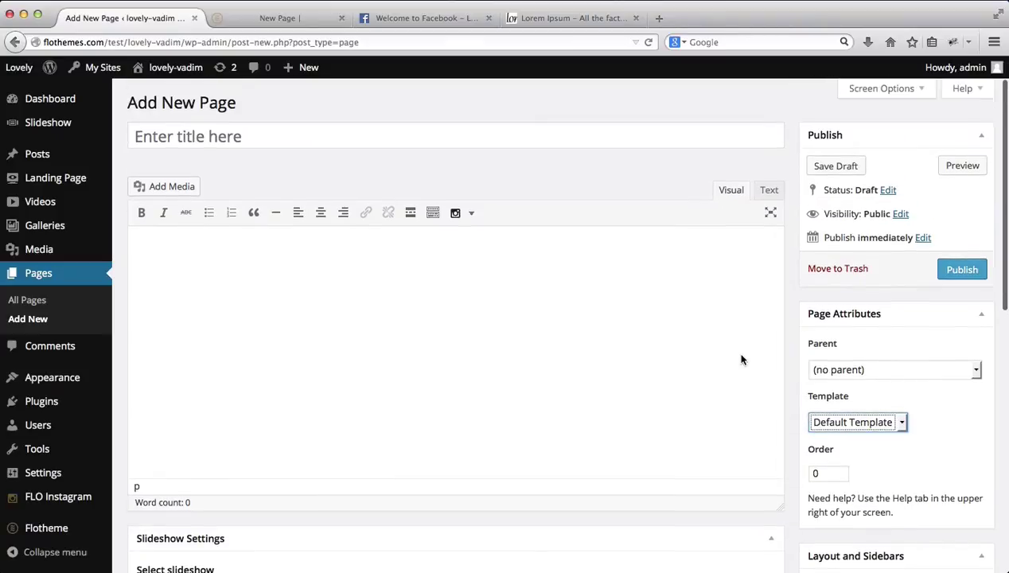
pyautogui.scroll(-5, 558, 348)
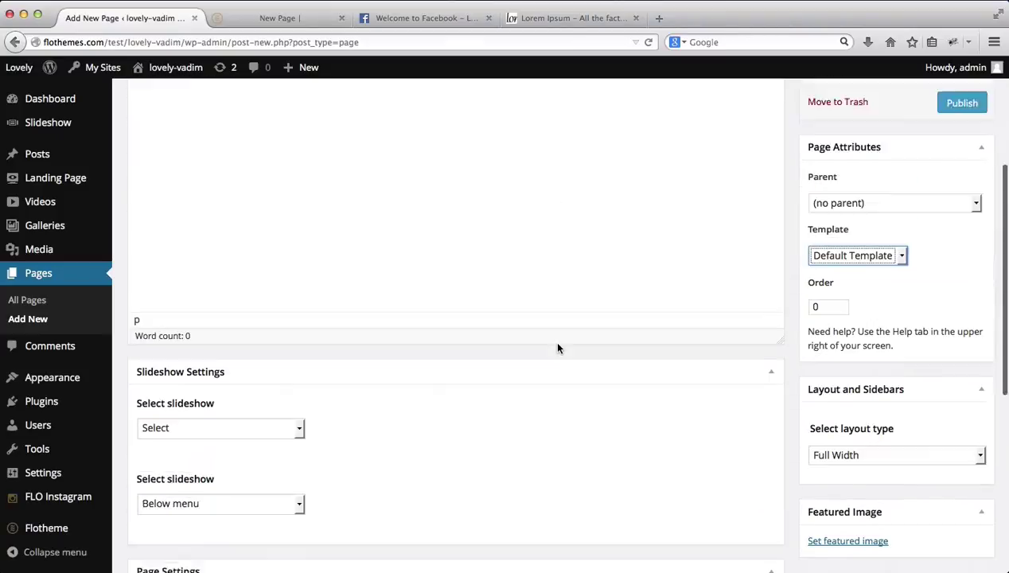
pyautogui.scroll(5, 558, 348)
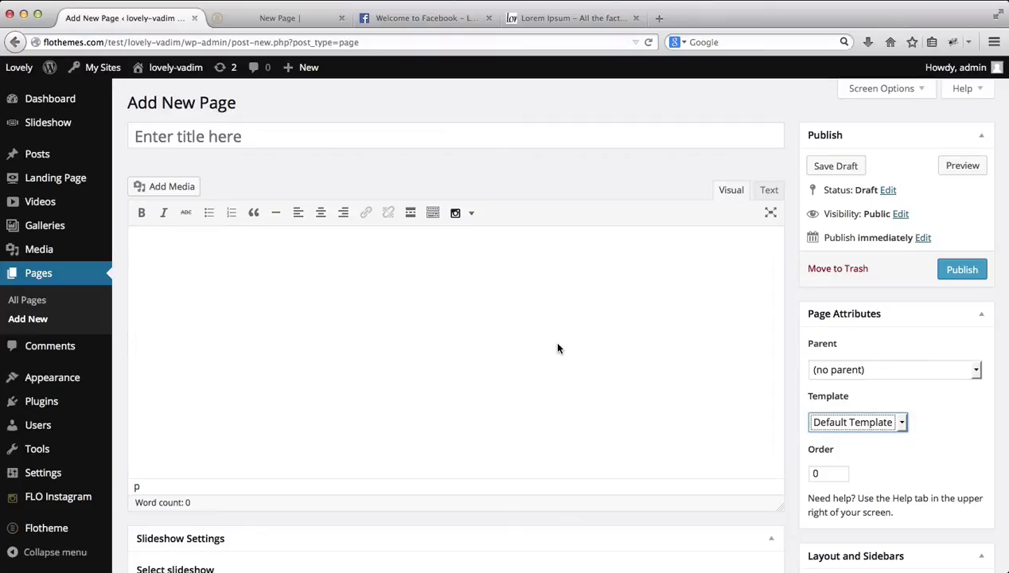
# Step: Title the page 'New Page', publish it, and open the published page in a new tab
pyautogui.click(359, 133)
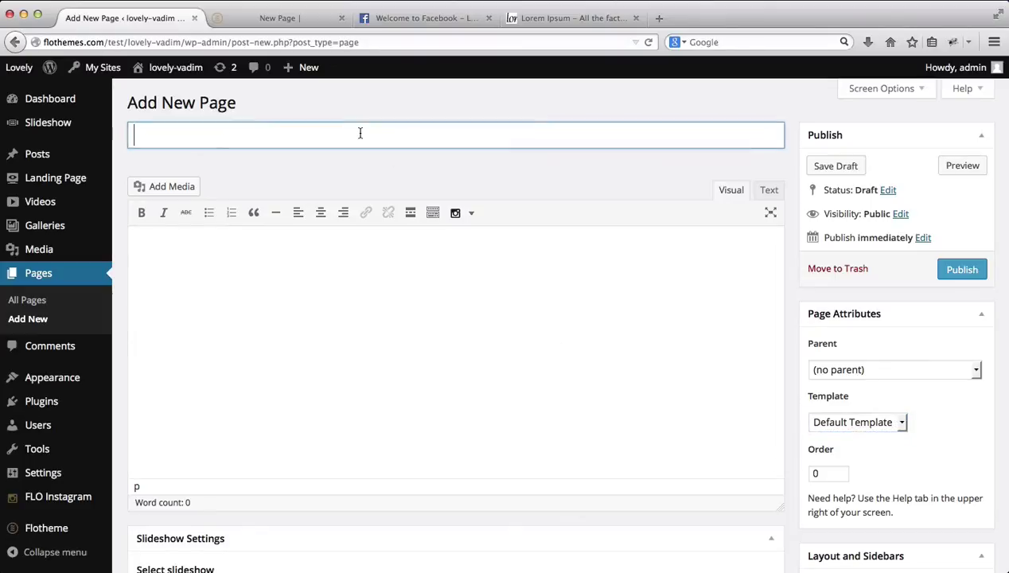
pyautogui.write('New Page')
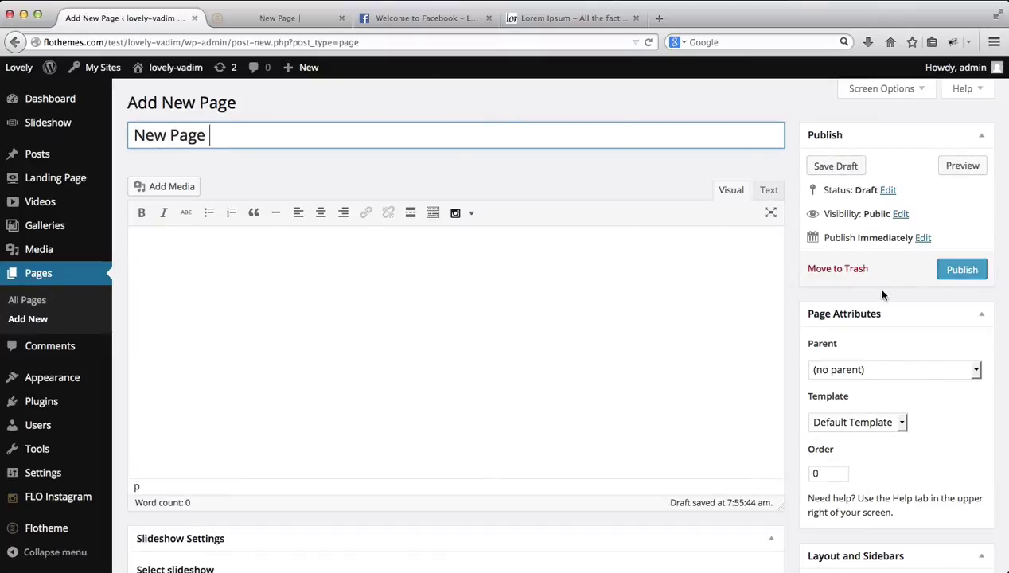
pyautogui.click(960, 272)
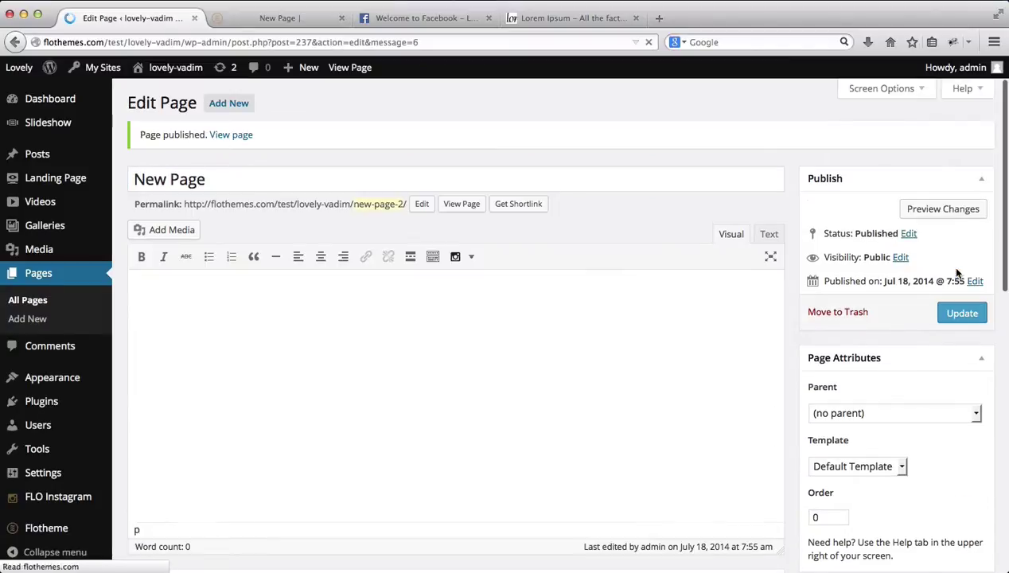
pyautogui.scroll(-1, 876, 231)
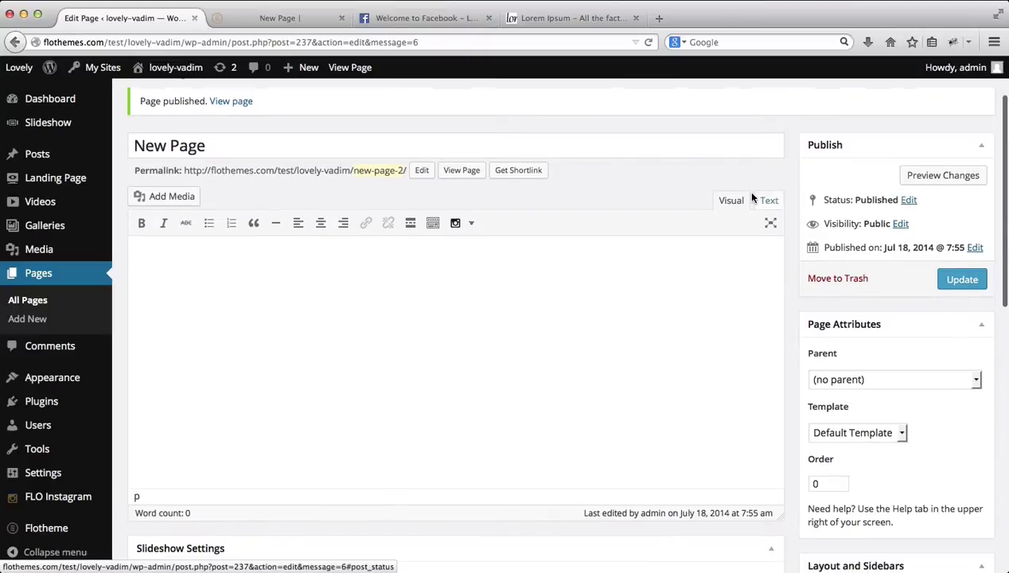
pyautogui.keyDown('super'); pyautogui.click(463, 171); pyautogui.keyUp('super')
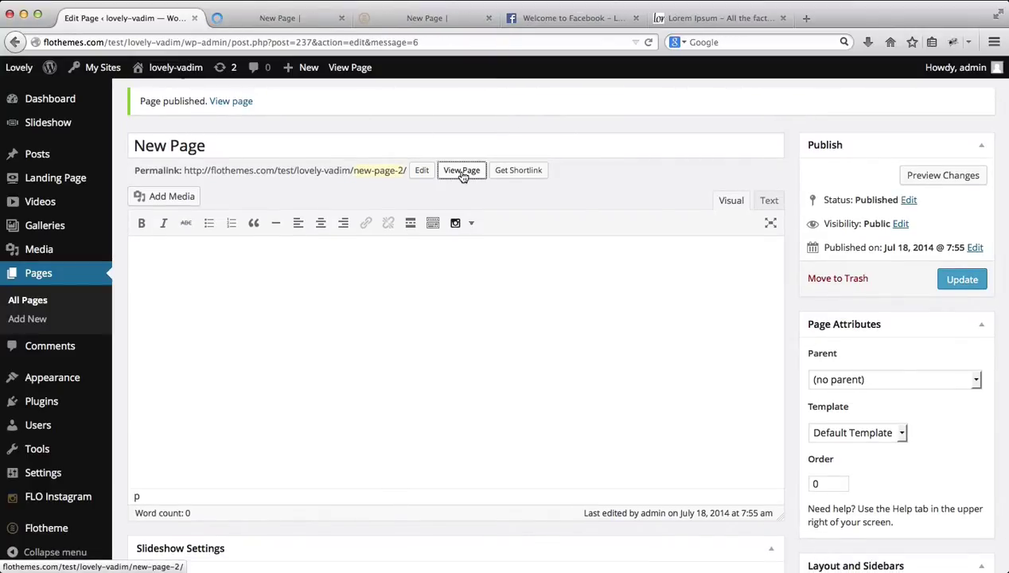
pyautogui.hotkey('ctrl', 'Tab')
pyautogui.hotkey('ctrl', 'Tab')
pyautogui.press('super+w')
pyautogui.hotkey('ctrl', 'shift', 'Tab')
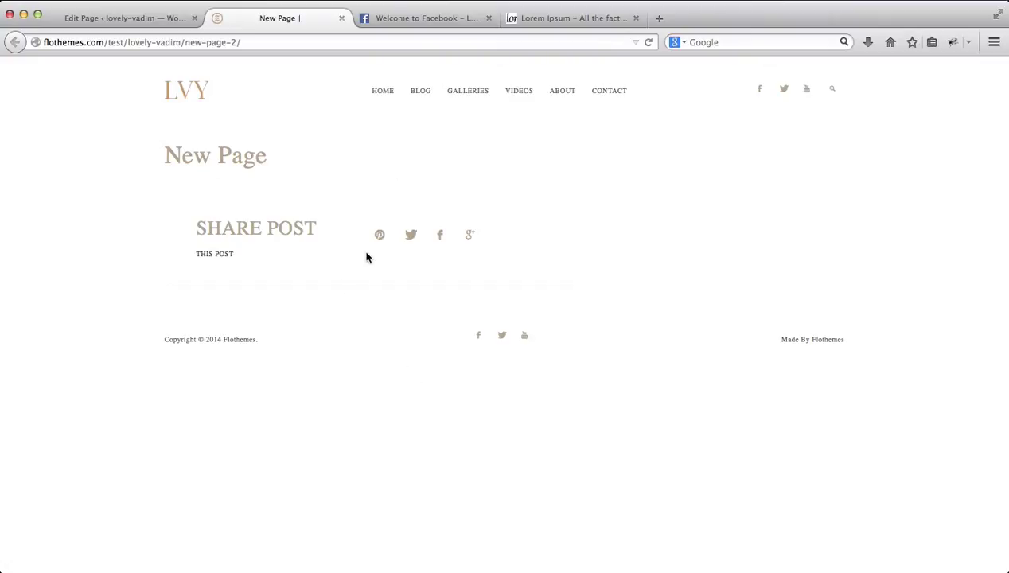
pyautogui.hotkey('ctrl', 'shift', 'Tab')
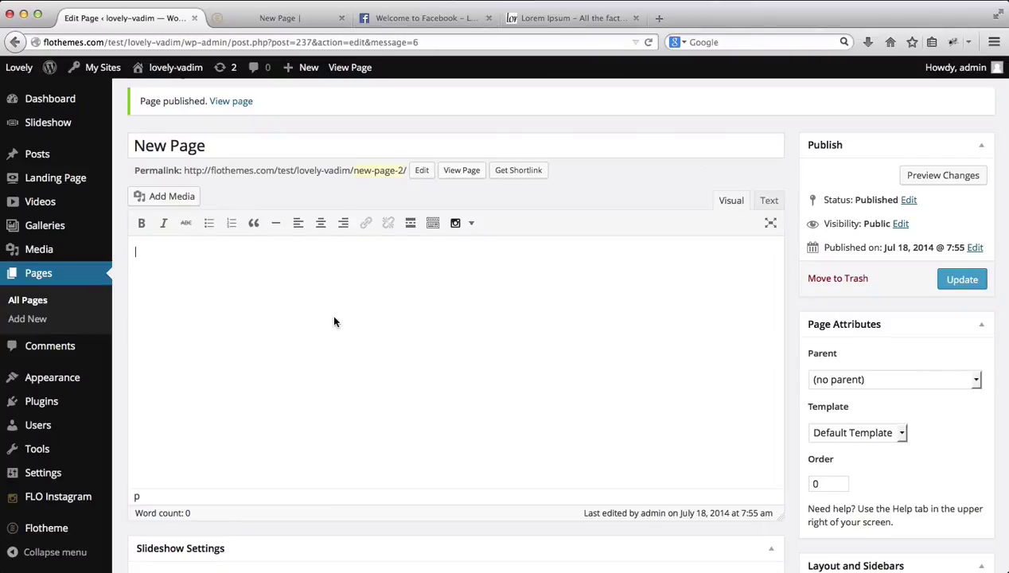
pyautogui.scroll(-2, 335, 322)
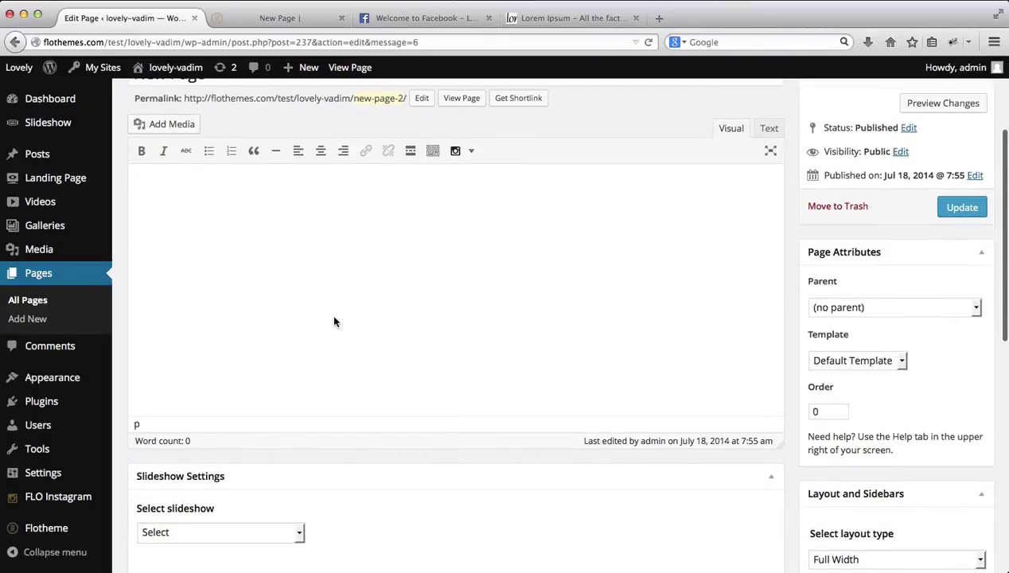
pyautogui.scroll(3, 334, 321)
pyautogui.scroll(-10, 335, 321)
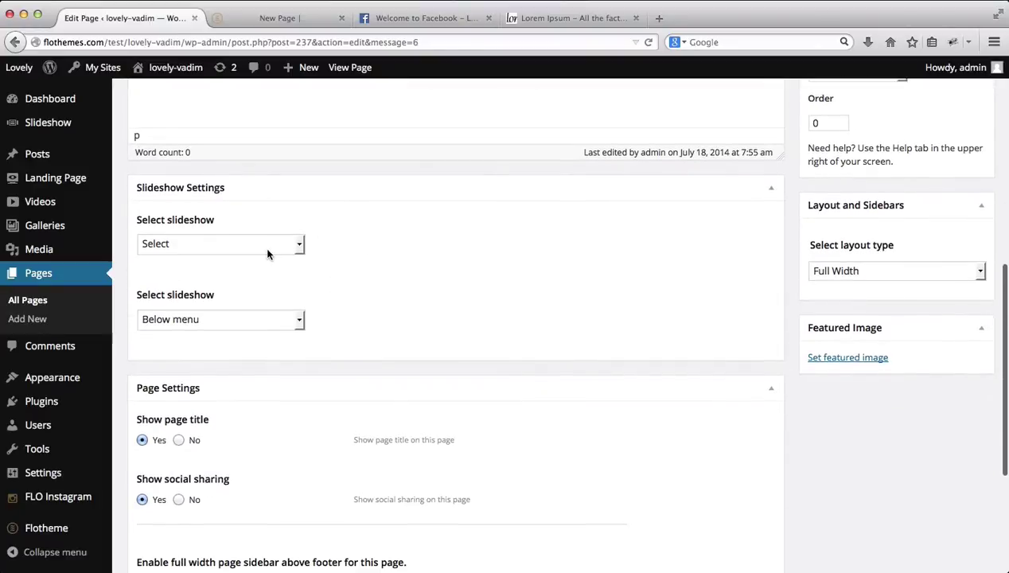
pyautogui.click(267, 253)
pyautogui.click(268, 255)
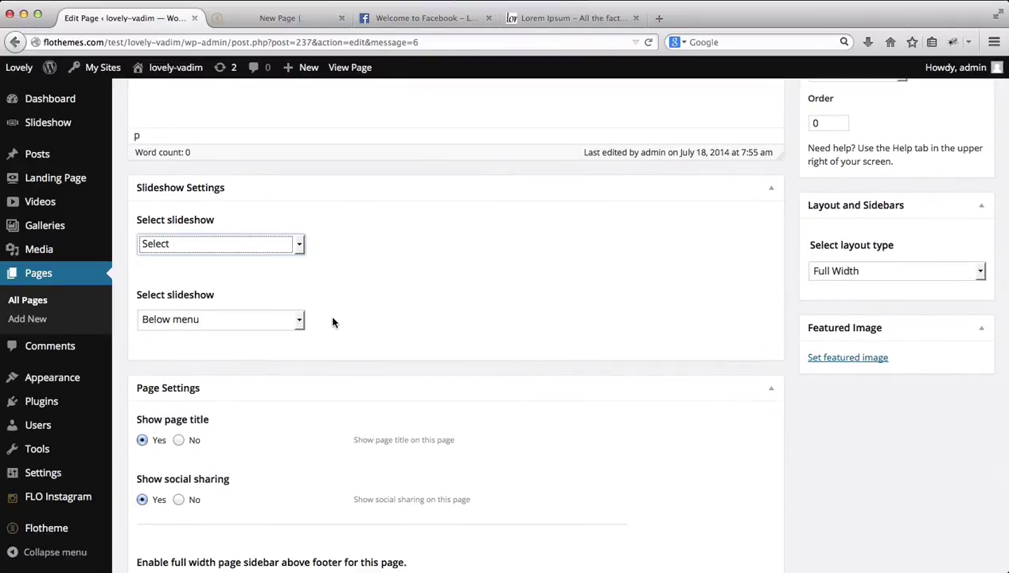
pyautogui.scroll(-4, 333, 322)
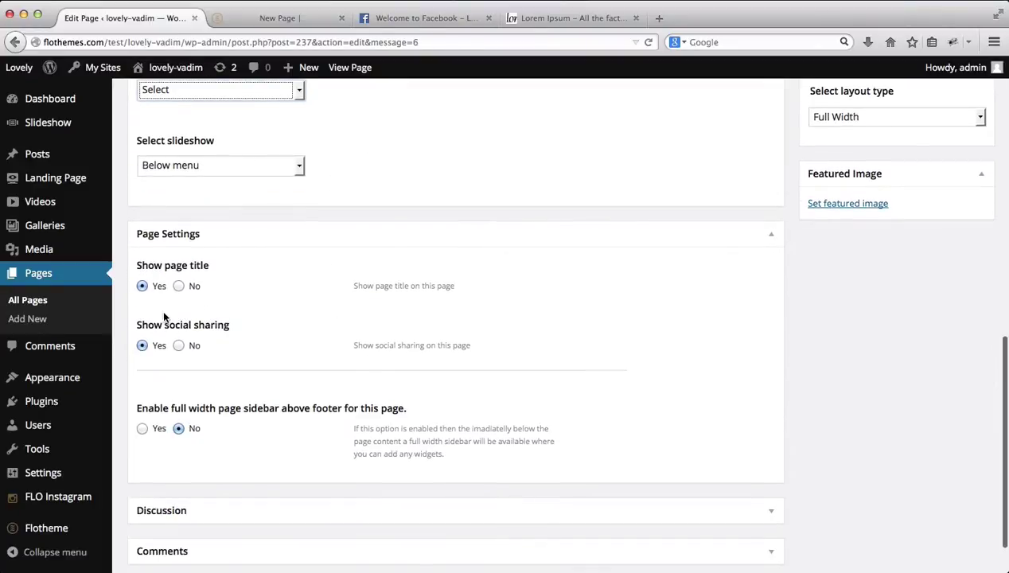
pyautogui.scroll(-2, 221, 350)
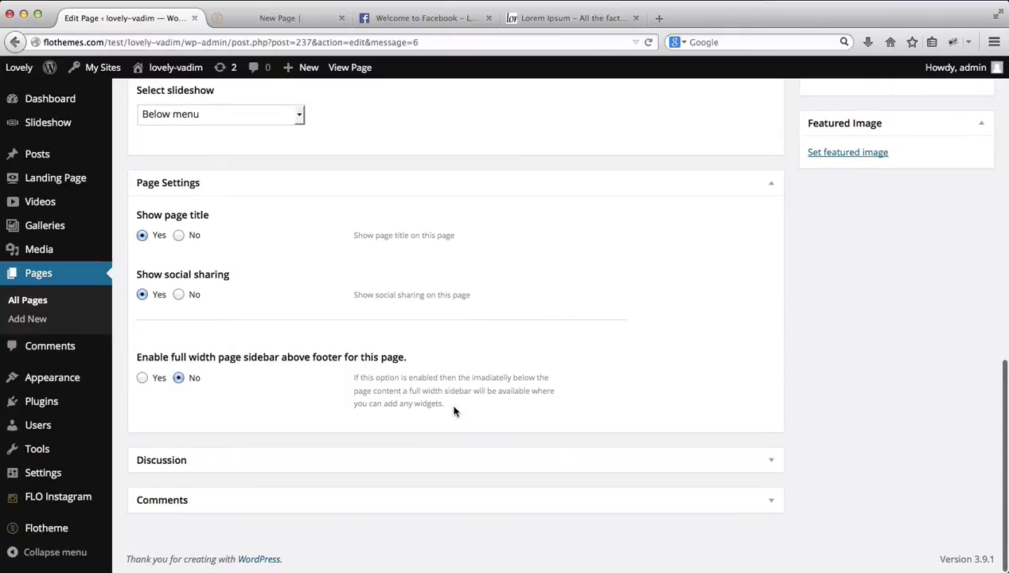
pyautogui.click(475, 460)
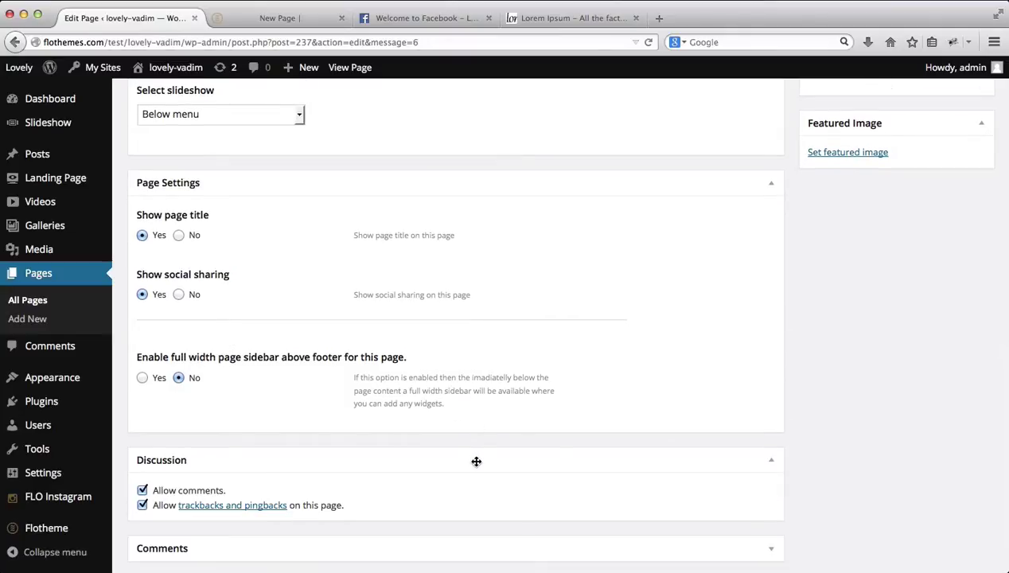
pyautogui.click(476, 461)
pyautogui.scroll(8, 765, 465)
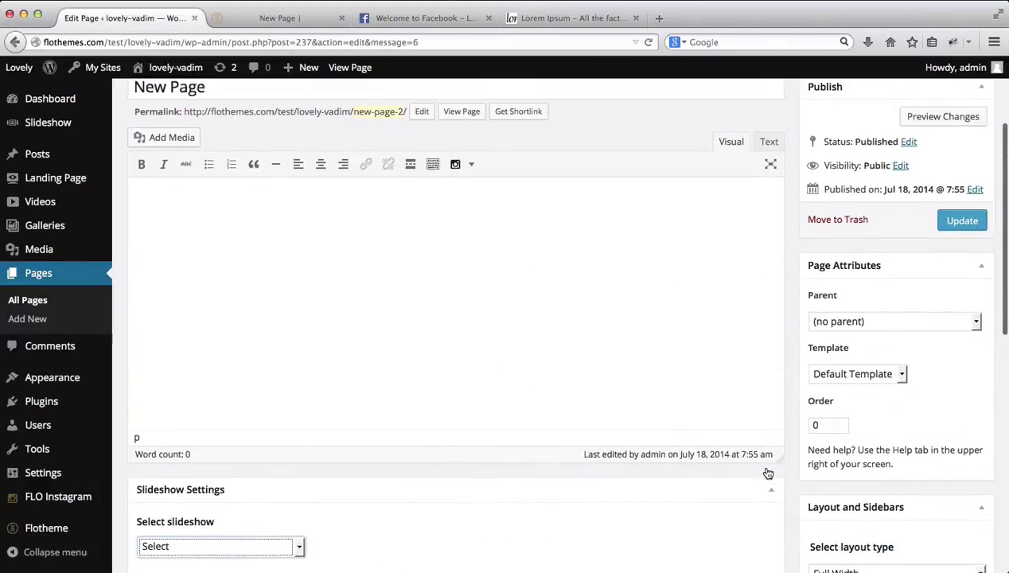
pyautogui.scroll(1, 767, 473)
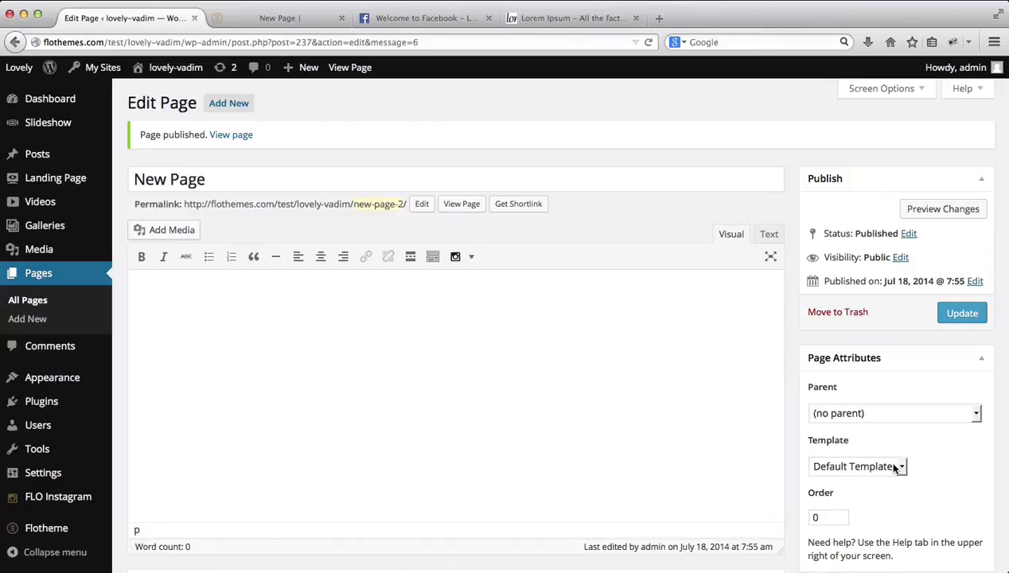
# Step: Change New Page's template from Default Template to About Template in Page Attributes
pyautogui.click(896, 468)
pyautogui.press('Escape')
pyautogui.press('Down')
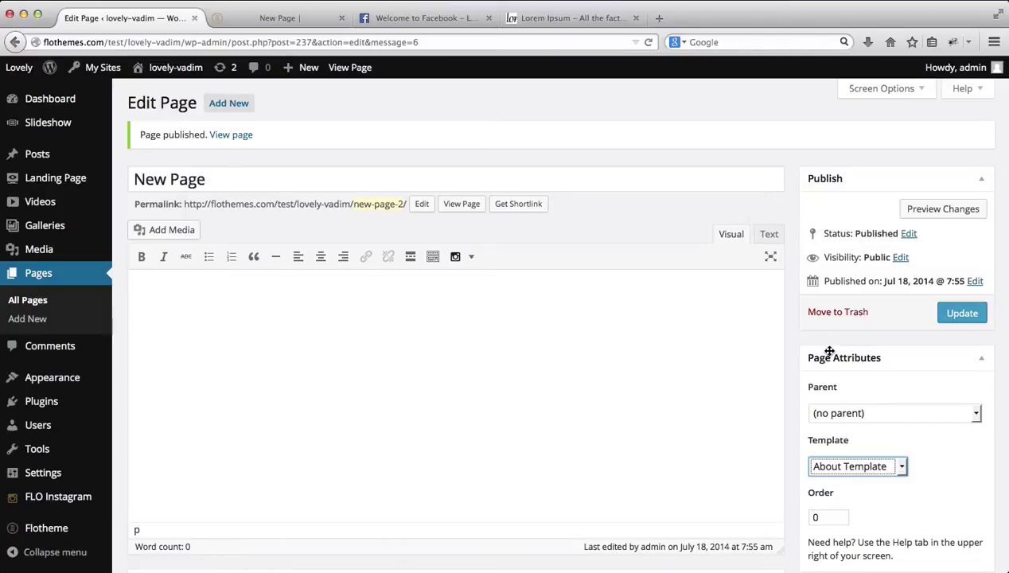
pyautogui.scroll(-3, 828, 351)
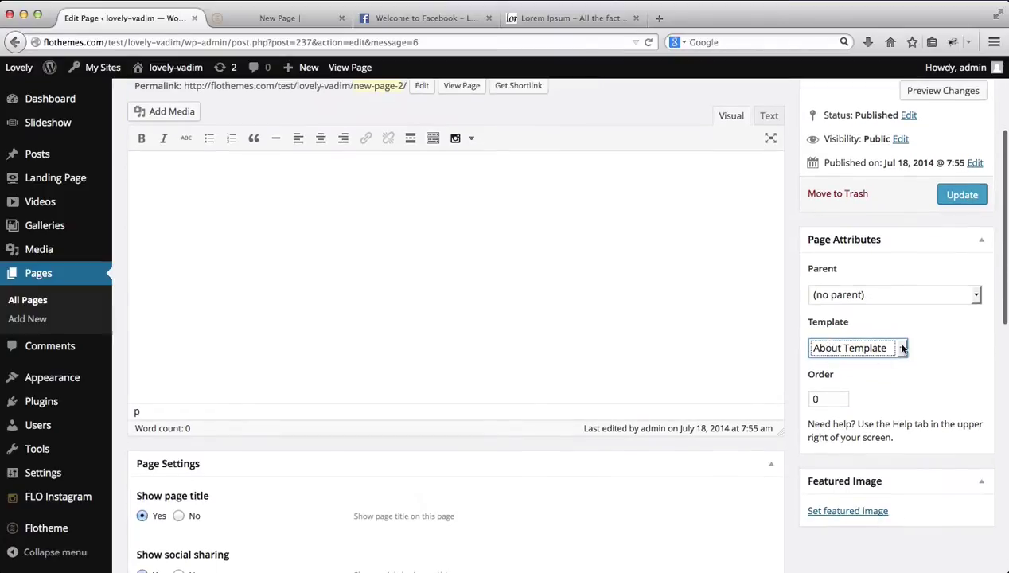
pyautogui.scroll(-3, 866, 341)
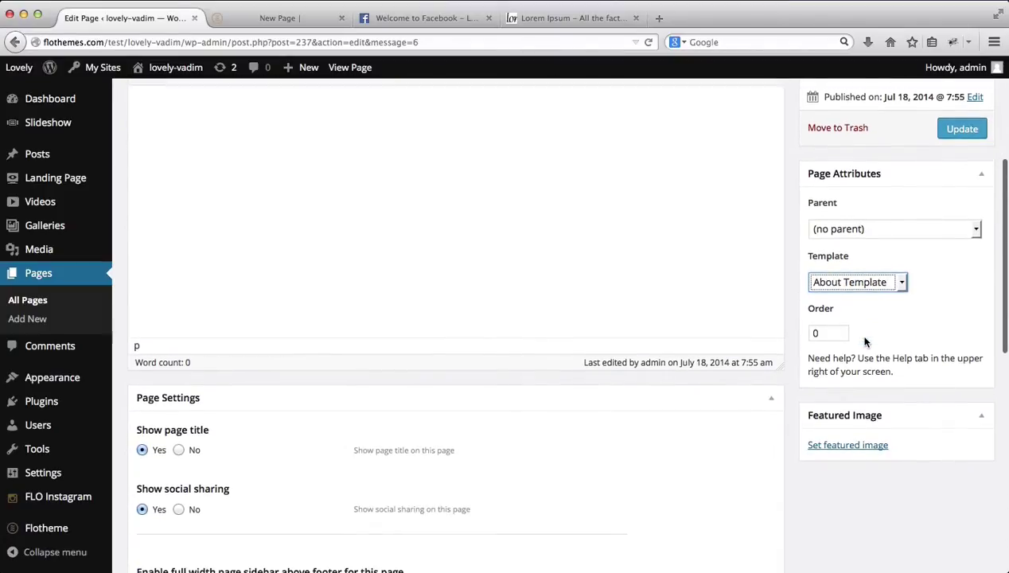
pyautogui.scroll(-3, 701, 393)
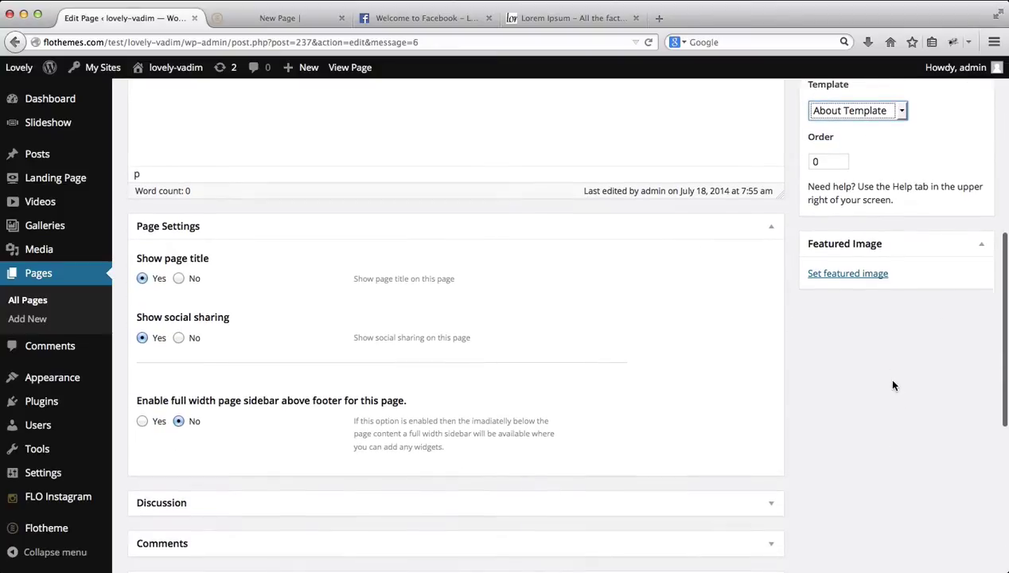
pyautogui.scroll(3, 851, 403)
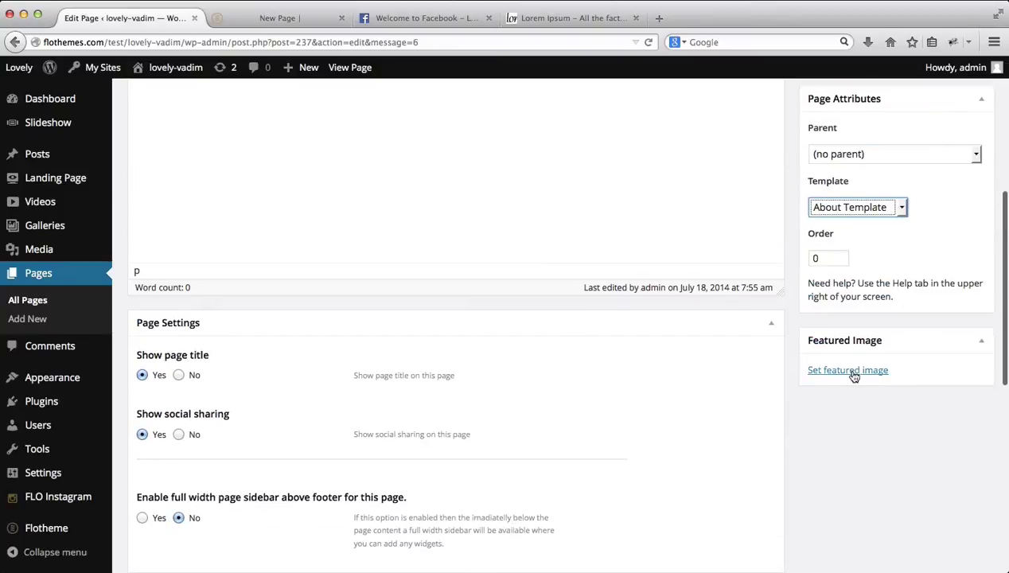
# Step: Set the first Media Library photo, the bridal portrait, as the featured image
pyautogui.click(852, 372)
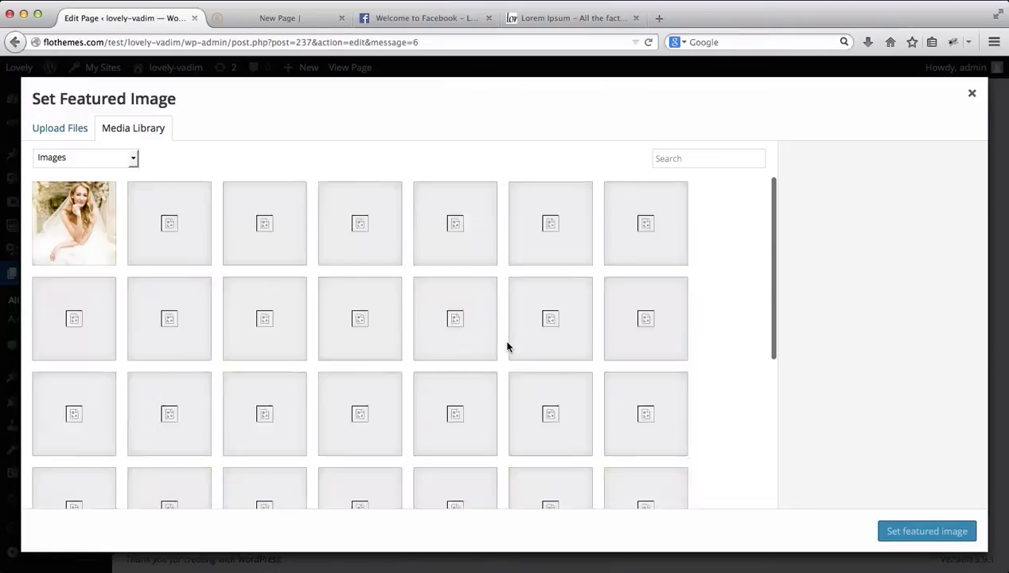
pyautogui.click(106, 222)
pyautogui.click(936, 532)
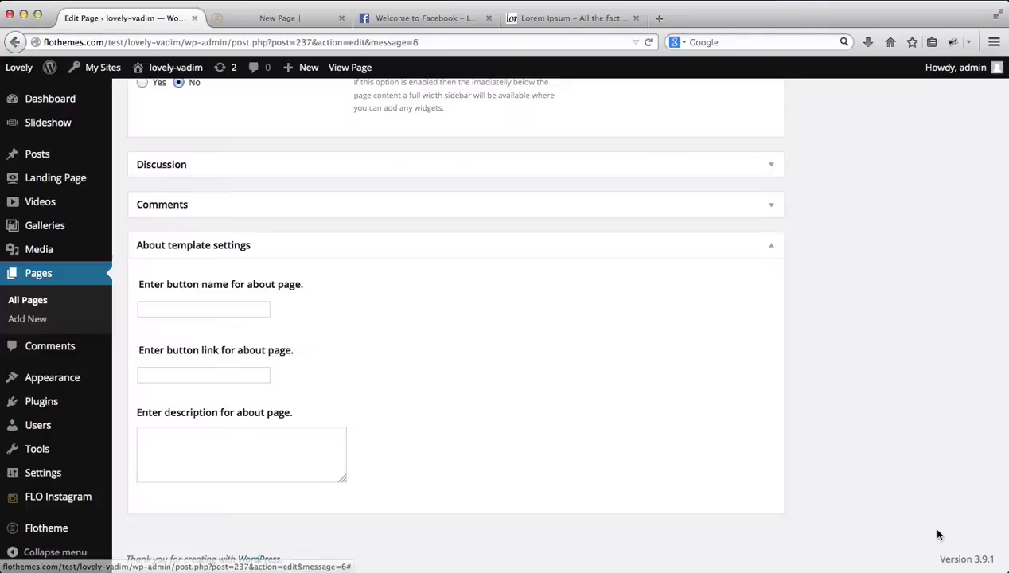
pyautogui.scroll(5, 864, 344)
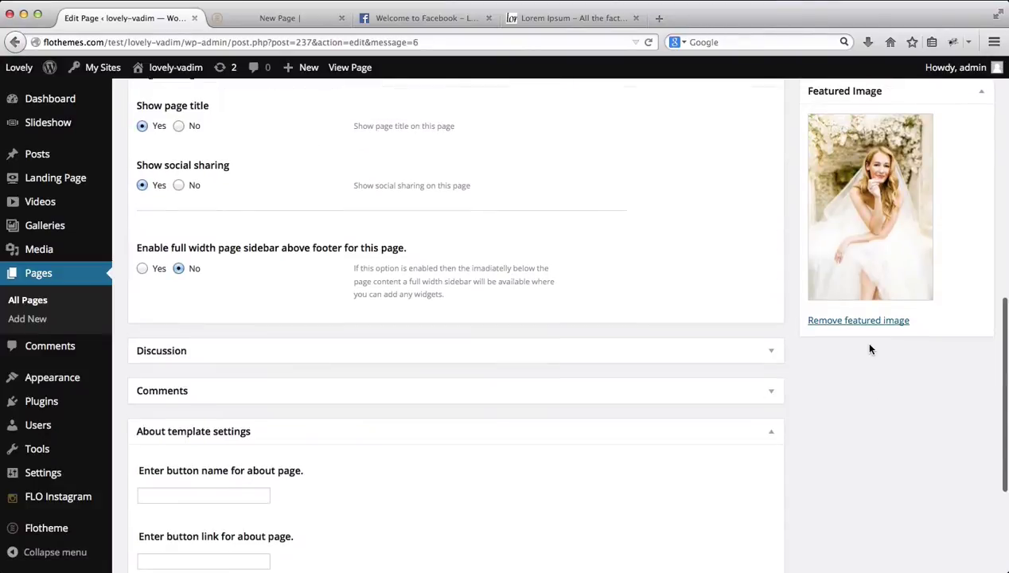
pyautogui.scroll(10, 870, 348)
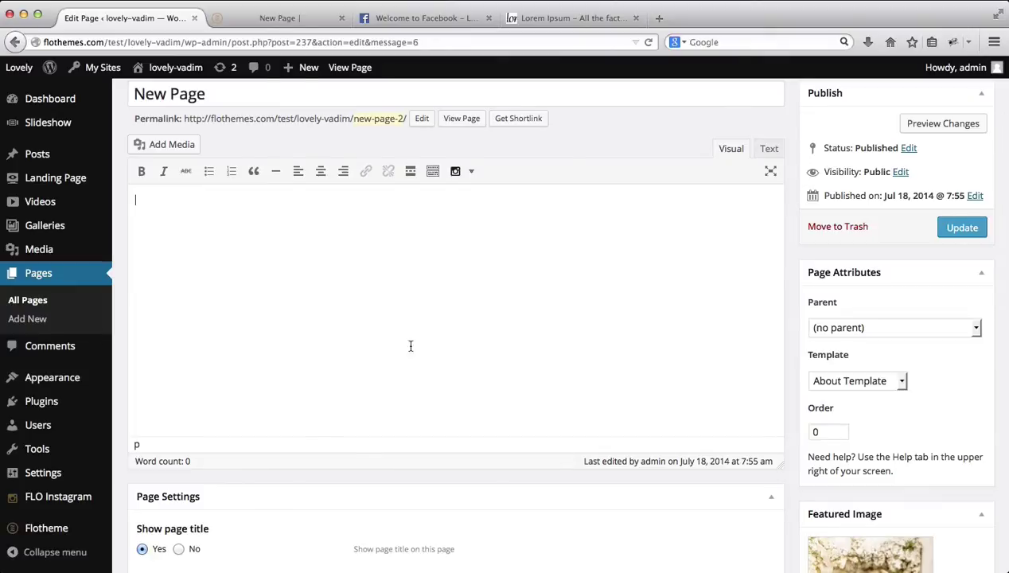
# Step: Paste a Lorem Ipsum paragraph from the filler text tab into the empty page body
pyautogui.press('super+4')
pyautogui.press('super+1')
pyautogui.moveTo(768, 149); pyautogui.dragTo(613, 255)
pyautogui.click(478, 316)
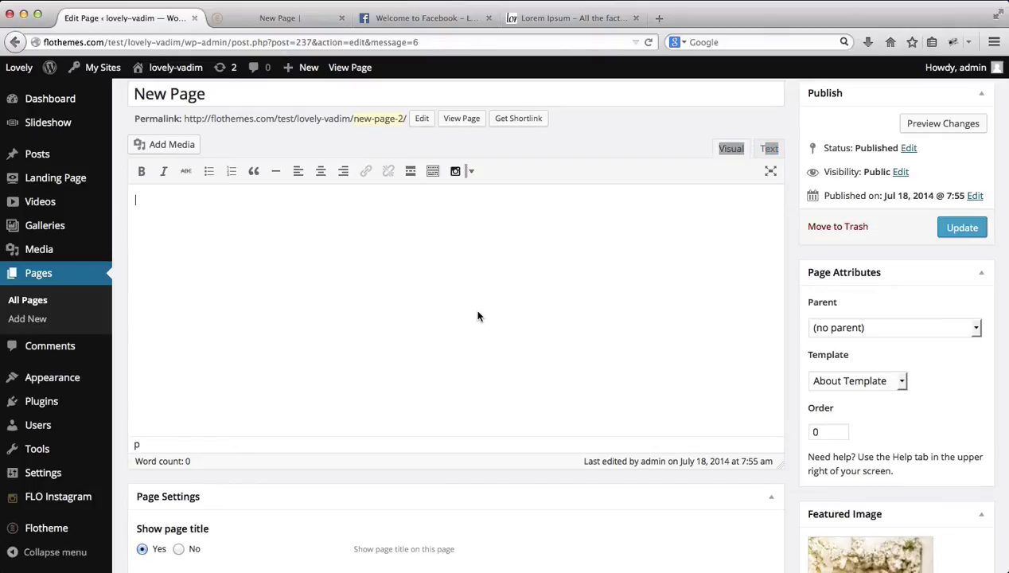
pyautogui.write("Lorem Ipsum is simply dummy text of the printing and typesetting industry. Lorem Ipsum has been the industry's standard dummy text ever since the 1500s, when an unknown printer took a galley of type and scrambled it to make a type specimen book. It has survived not only five centuries, but also the leap into electronic typesetting, remaining essentially unchanged. It was popularised in the 1960s with the release of Letraset sheets containing Lorem Ipsum passages, and more recently with desktop publishing software like Aldus PageMaker including versions of Lorem Ipsum.")
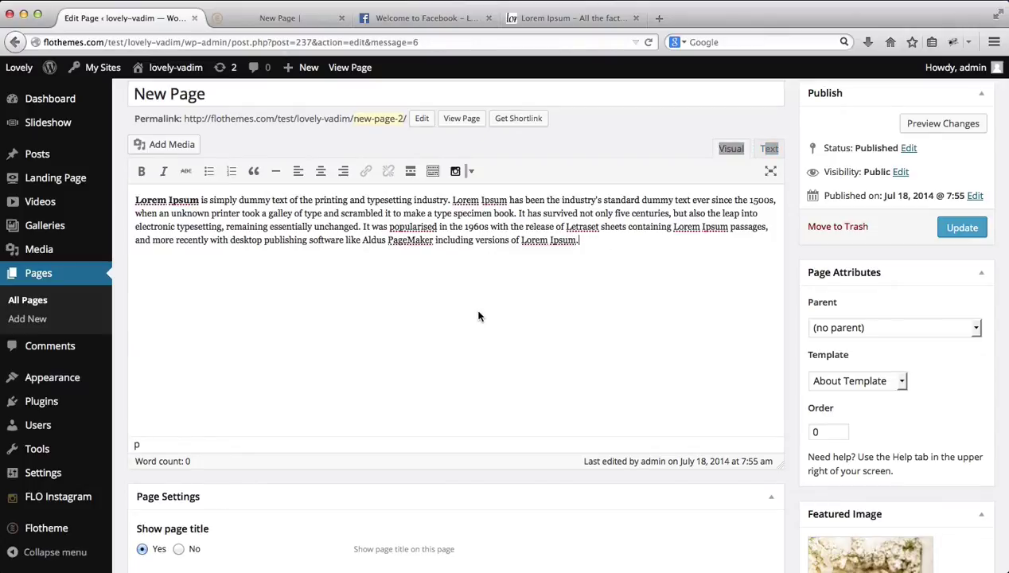
# Step: Update the page and reload the live New Page tab to preview it
pyautogui.scroll(-1, 648, 321)
pyautogui.click(955, 197)
pyautogui.hotkey('ctrl', 'Tab')
pyautogui.press('super+r')
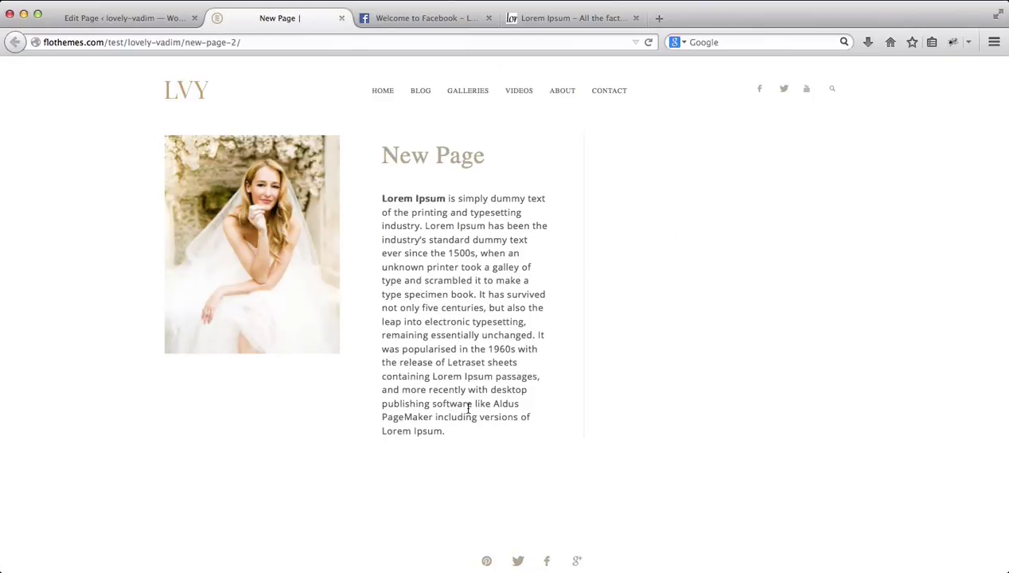
# Step: Set Show social sharing to No in the Page Settings
pyautogui.hotkey('ctrl', 'shift', 'Tab')
pyautogui.scroll(-10, 463, 403)
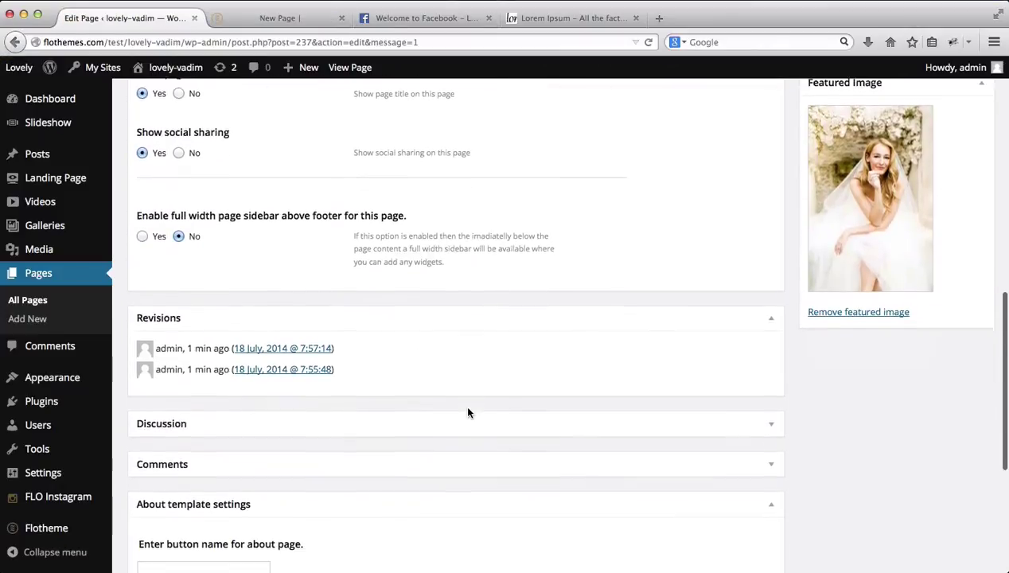
pyautogui.scroll(2, 468, 413)
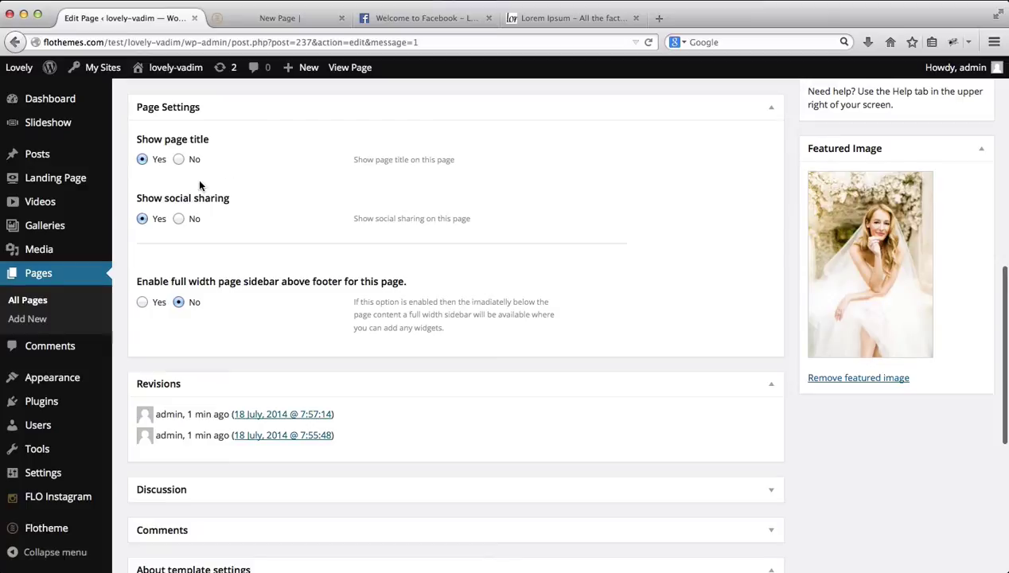
pyautogui.click(180, 221)
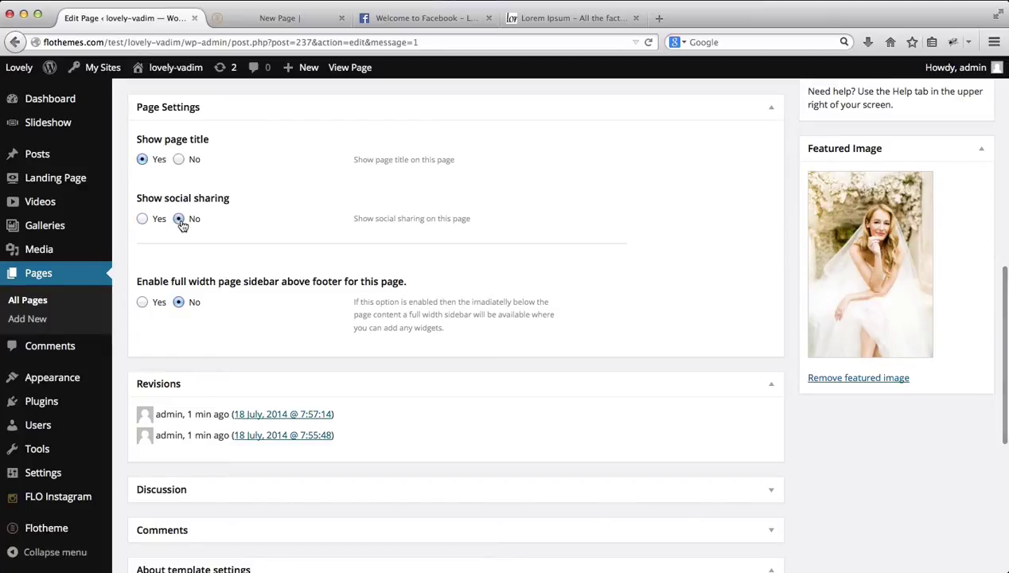
# Step: Uncheck Allow comments under Discussion, collapse Discussion and Revisions, and return to the live page
pyautogui.scroll(-2, 352, 307)
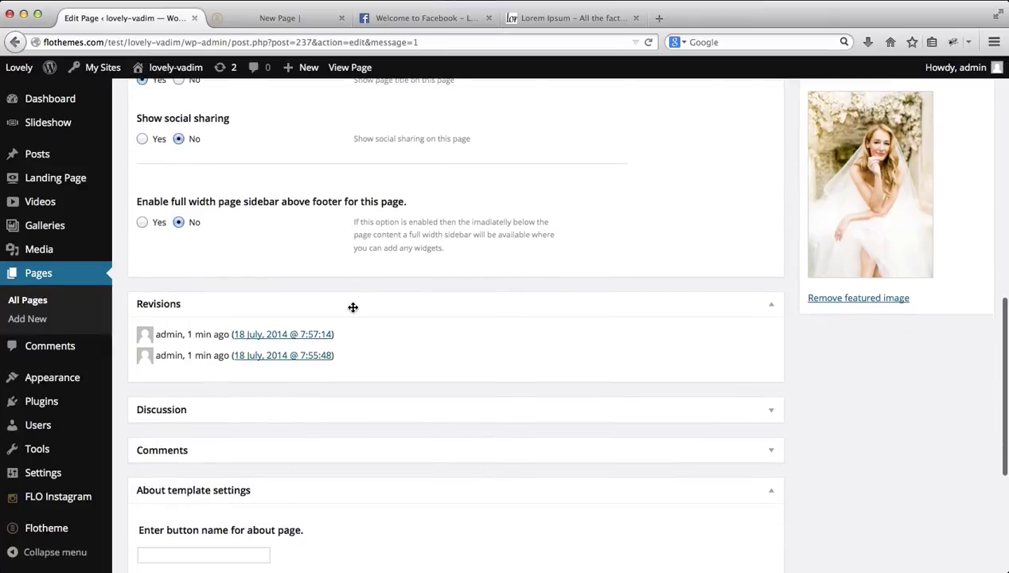
pyautogui.scroll(-2, 353, 307)
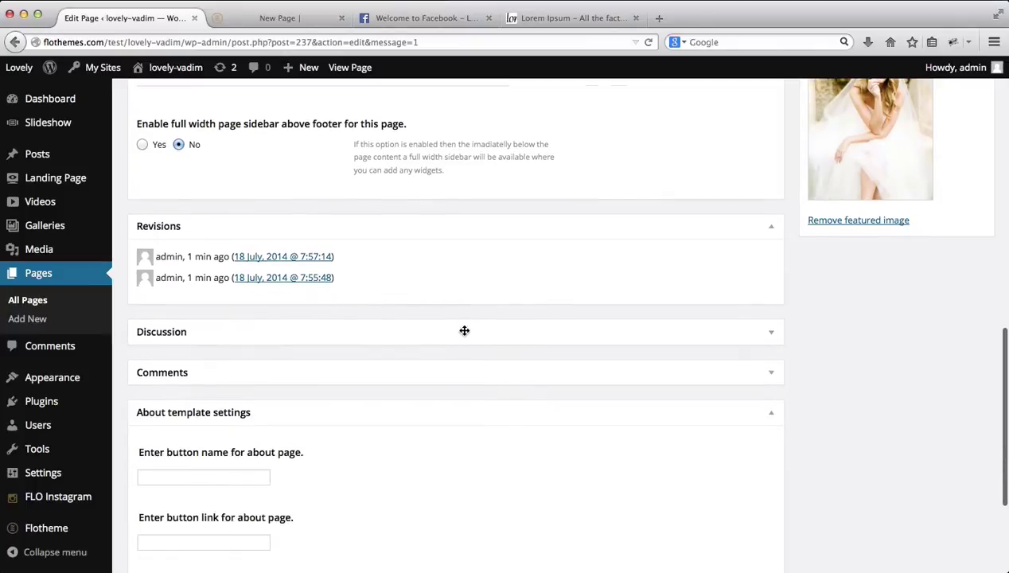
pyautogui.click(464, 332)
pyautogui.click(142, 362)
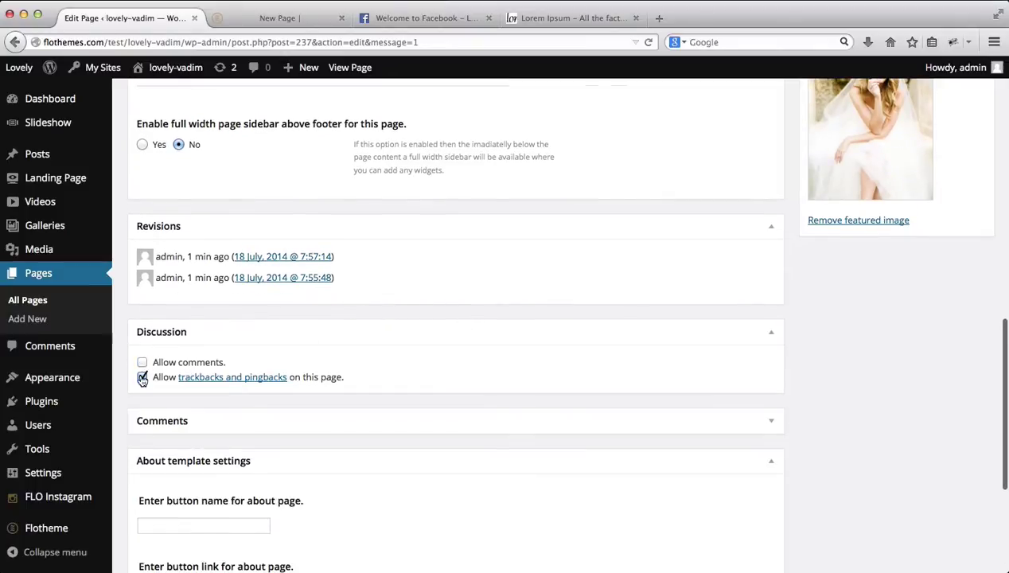
pyautogui.click(771, 334)
pyautogui.click(772, 228)
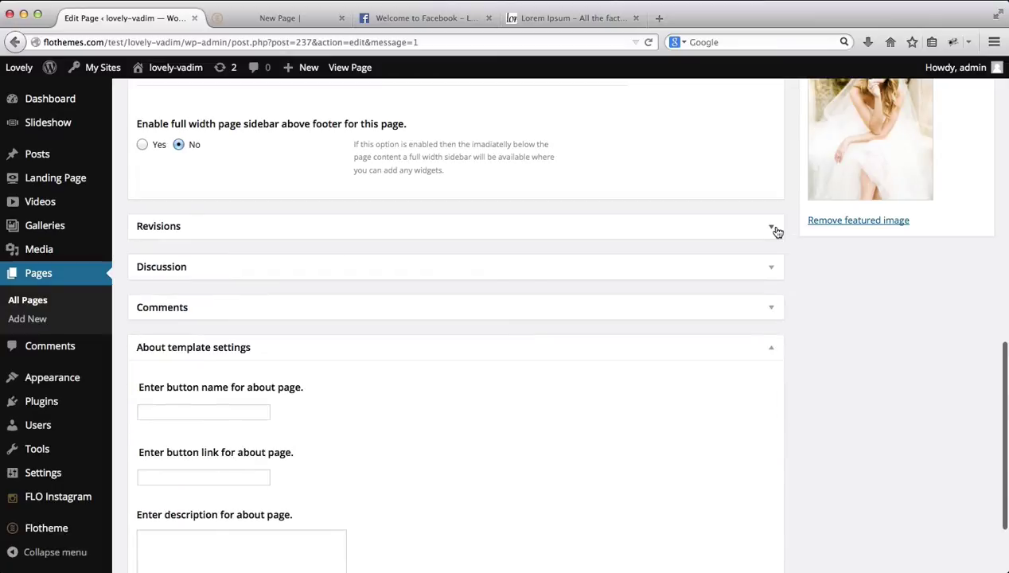
pyautogui.scroll(-2, 693, 335)
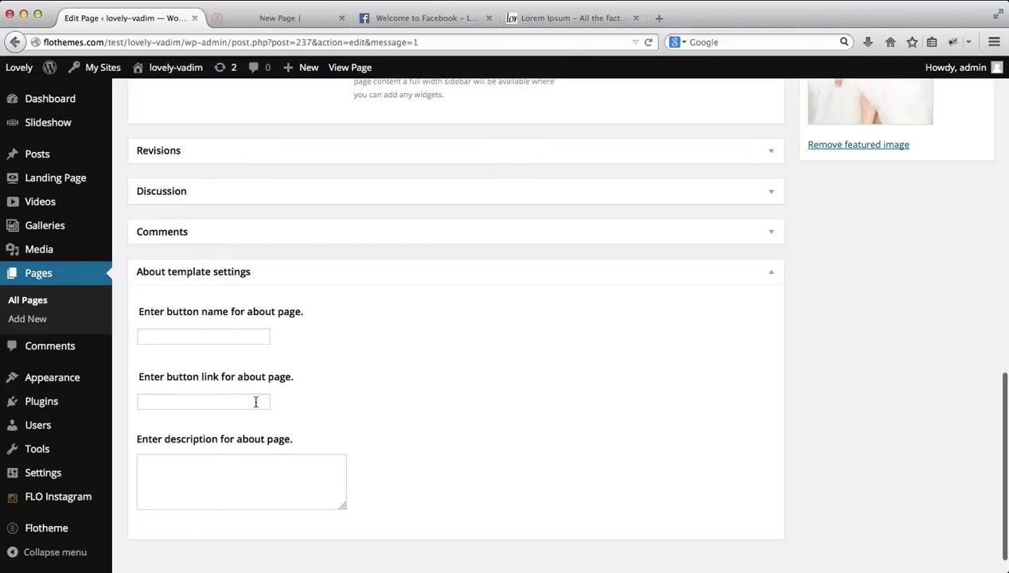
pyautogui.hotkey('ctrl', 'Tab')
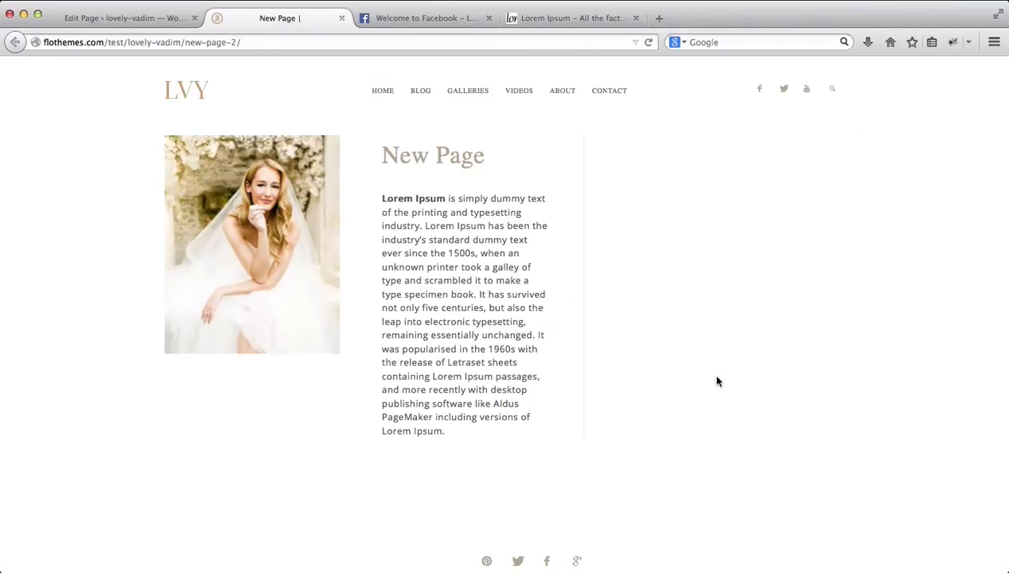
# Step: Enter 'Connect via Facebook' as the About template button name
pyautogui.hotkey('ctrl', 'shift', 'Tab')
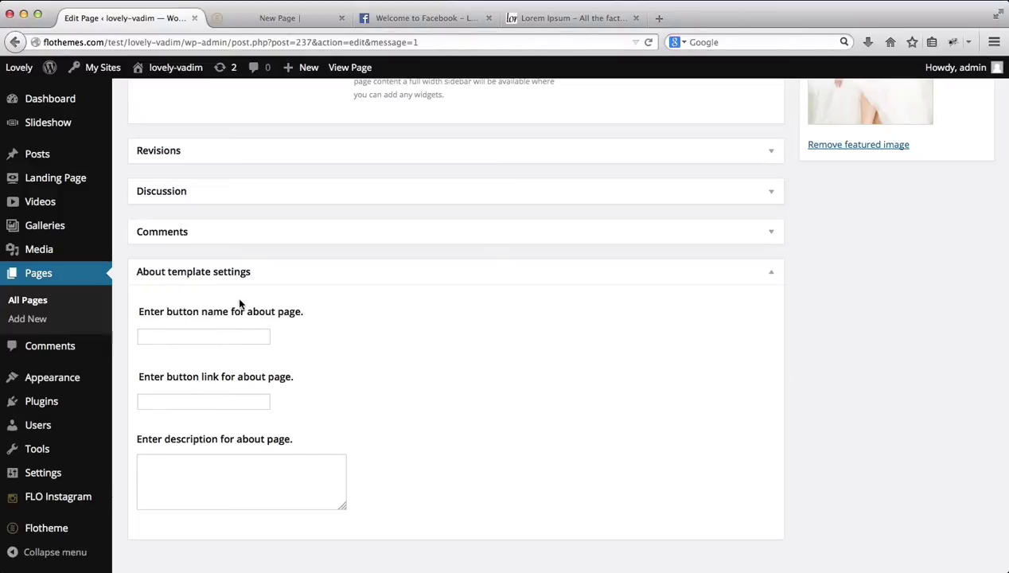
pyautogui.click(195, 491)
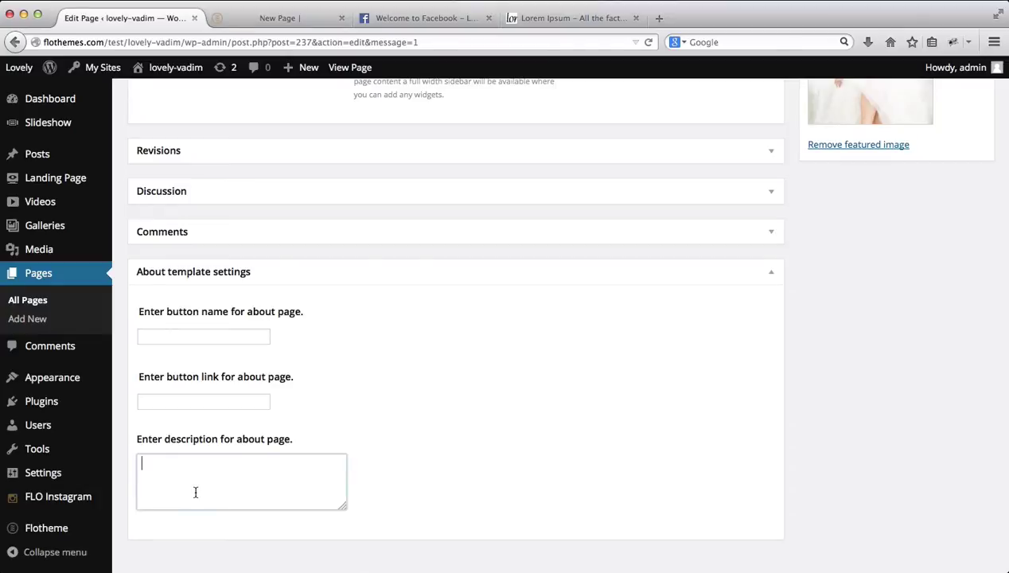
pyautogui.click(188, 338)
pyautogui.write('Connect')
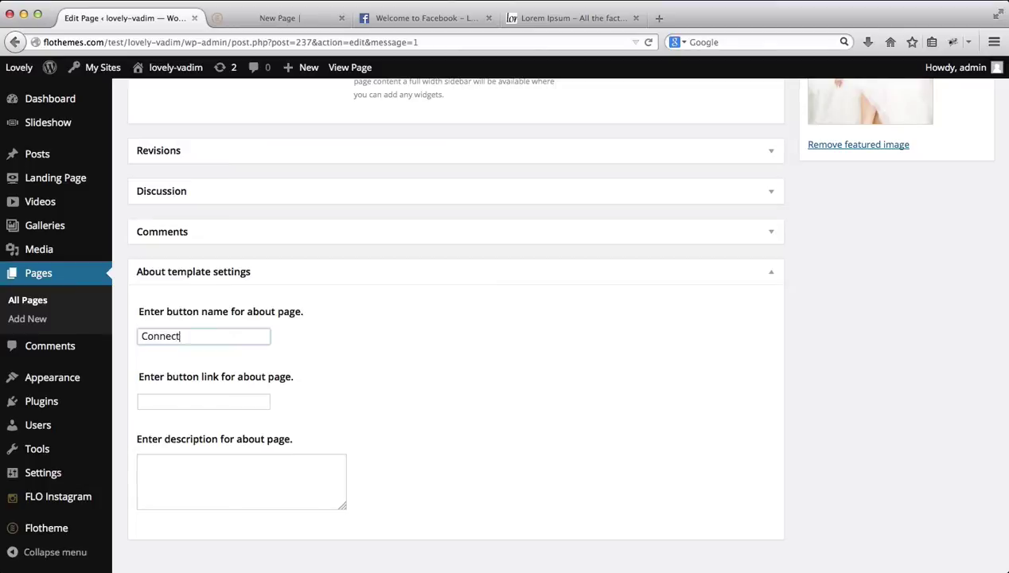
pyautogui.write(' via Facebook')
pyautogui.click(198, 399)
# Step: Copy the Facebook page address from its tab for the button link
pyautogui.hotkey('ctrl', 'Tab')
pyautogui.hotkey('ctrl', 'Tab')
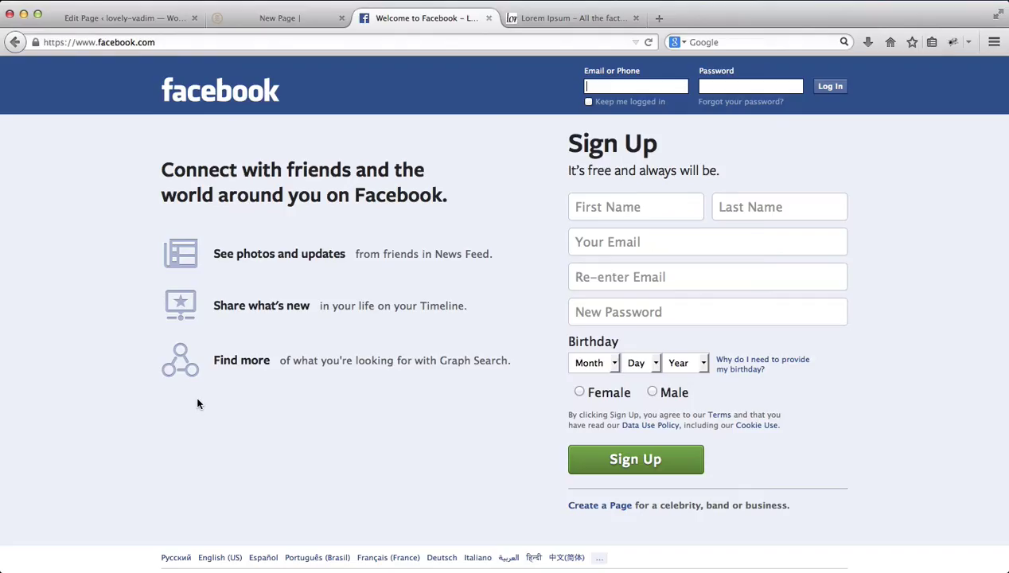
pyautogui.click(183, 43)
pyautogui.press('super+c')
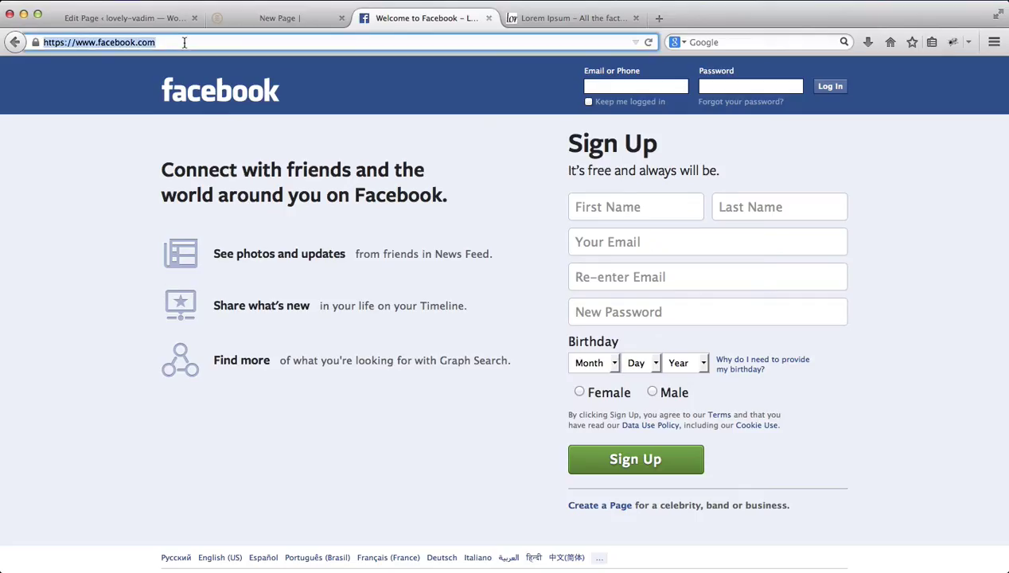
pyautogui.hotkey('ctrl', 'shift', 'Tab')
pyautogui.hotkey('ctrl', 'shift', 'Tab')
pyautogui.click(252, 479)
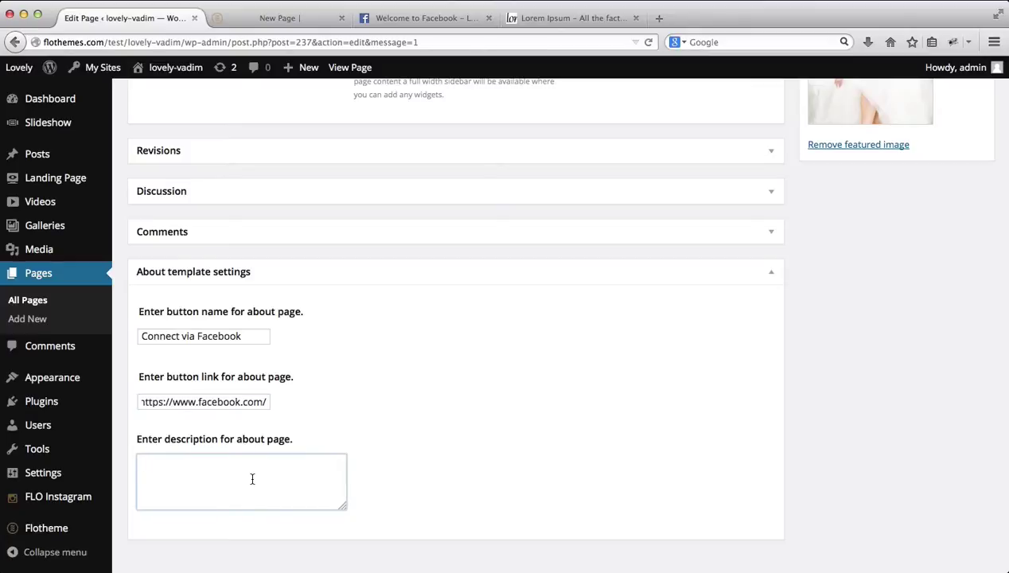
pyautogui.scroll(10, 253, 479)
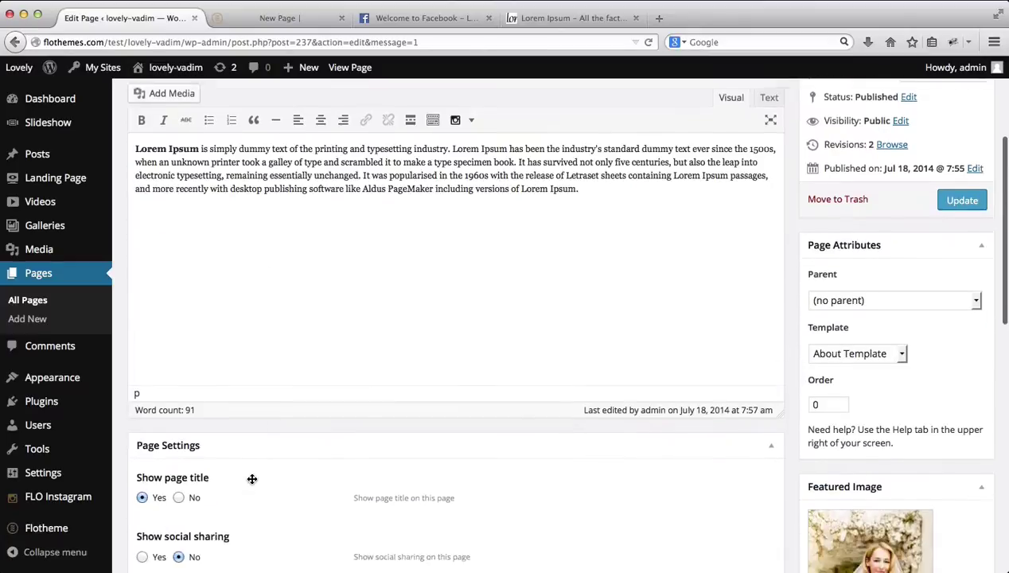
pyautogui.scroll(-8, 252, 479)
pyautogui.scroll(-2, 252, 479)
pyautogui.press('super+v')
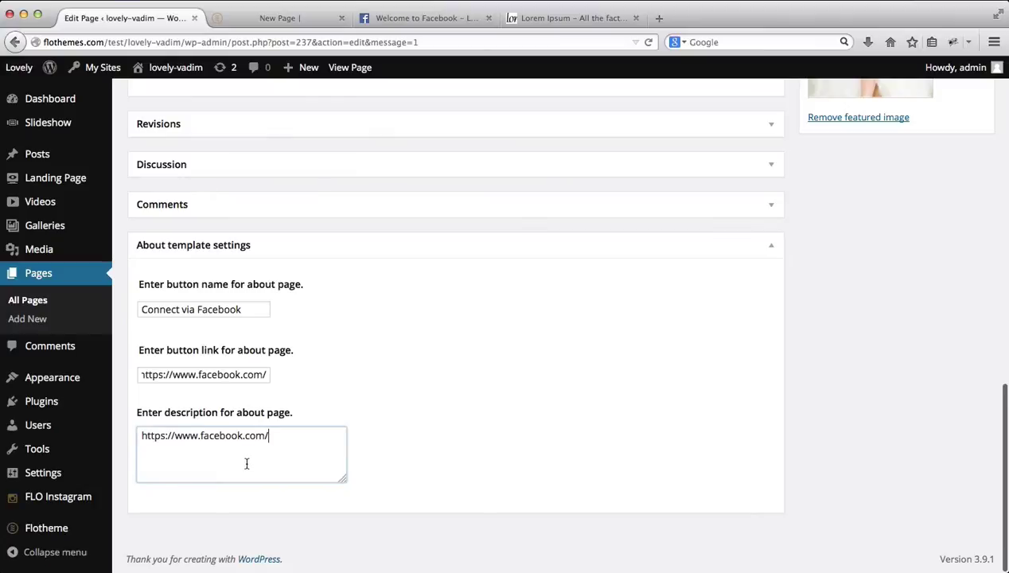
pyautogui.press('super+z')
pyautogui.scroll(10, 247, 464)
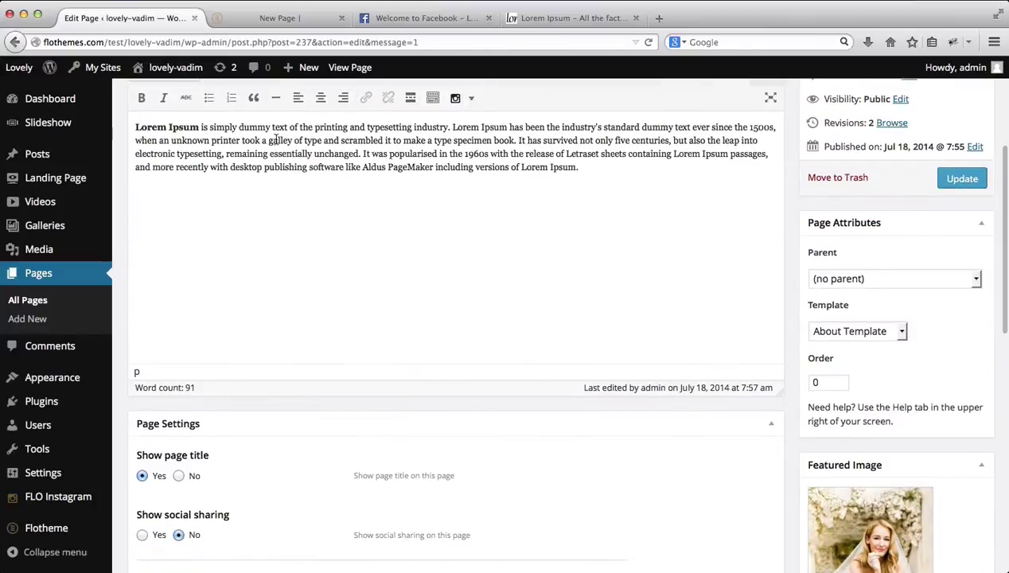
# Step: Copy the opening Lorem Ipsum sentence into the About page description field
pyautogui.moveTo(263, 140); pyautogui.dragTo(108, 125)
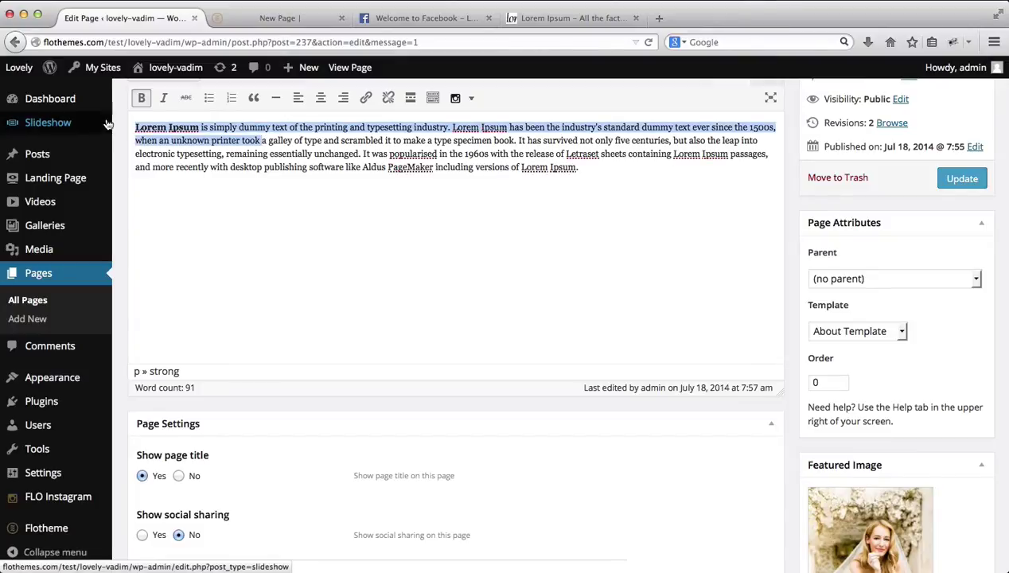
pyautogui.press('super+c')
pyautogui.scroll(-10, 307, 383)
pyautogui.click(234, 443)
pyautogui.press('super+v')
# Step: Update the page and reload the live page to see the button
pyautogui.scroll(10, 548, 453)
pyautogui.click(940, 296)
pyautogui.hotkey('ctrl', 'Tab')
pyautogui.press('super+r')
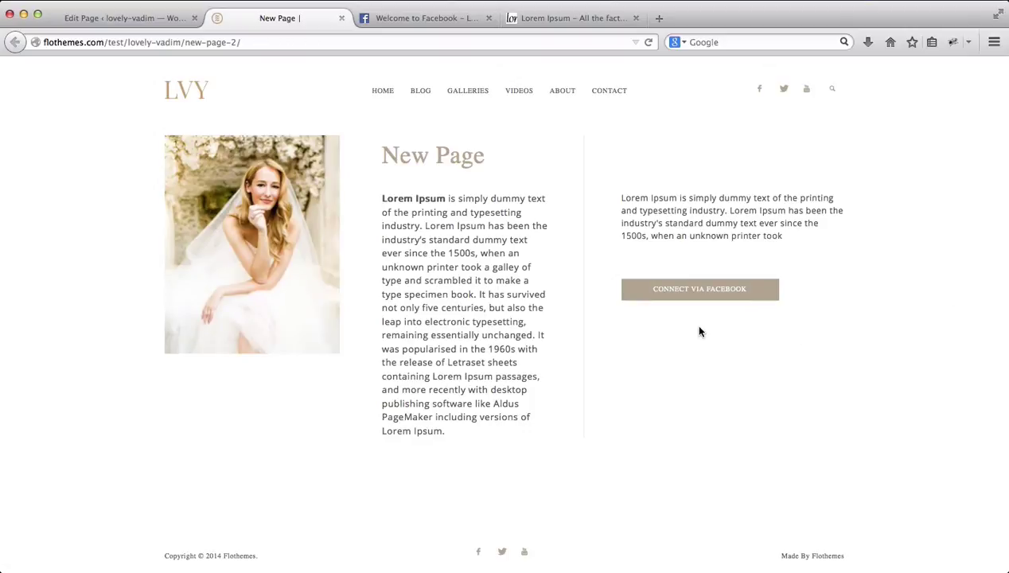
# Step: Test that the live Connect via Facebook button opens facebook.com, then go back to the editor
pyautogui.scroll(-2, 700, 331)
pyautogui.scroll(2, 700, 331)
pyautogui.tripleClick(678, 217)
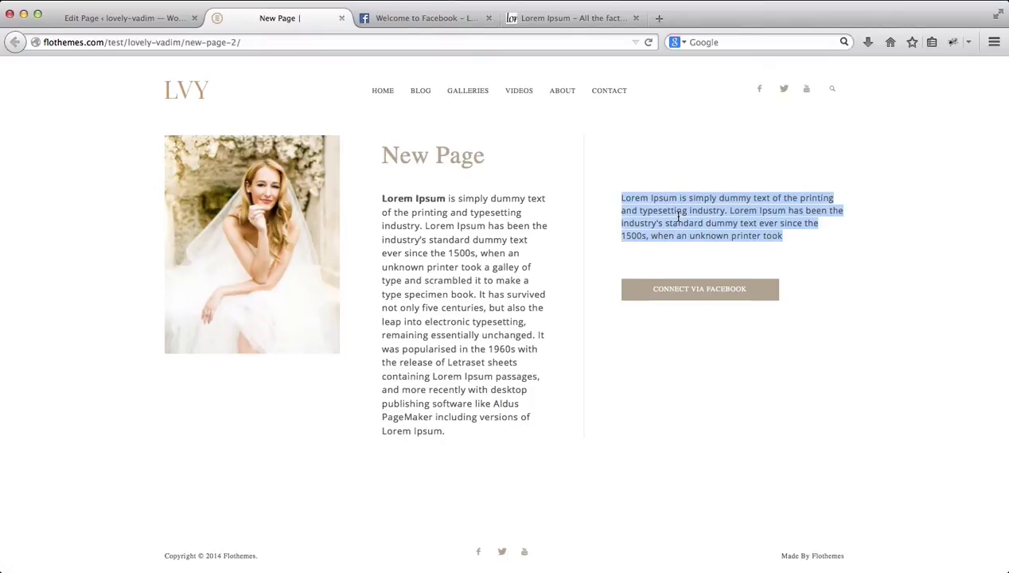
pyautogui.click(670, 300)
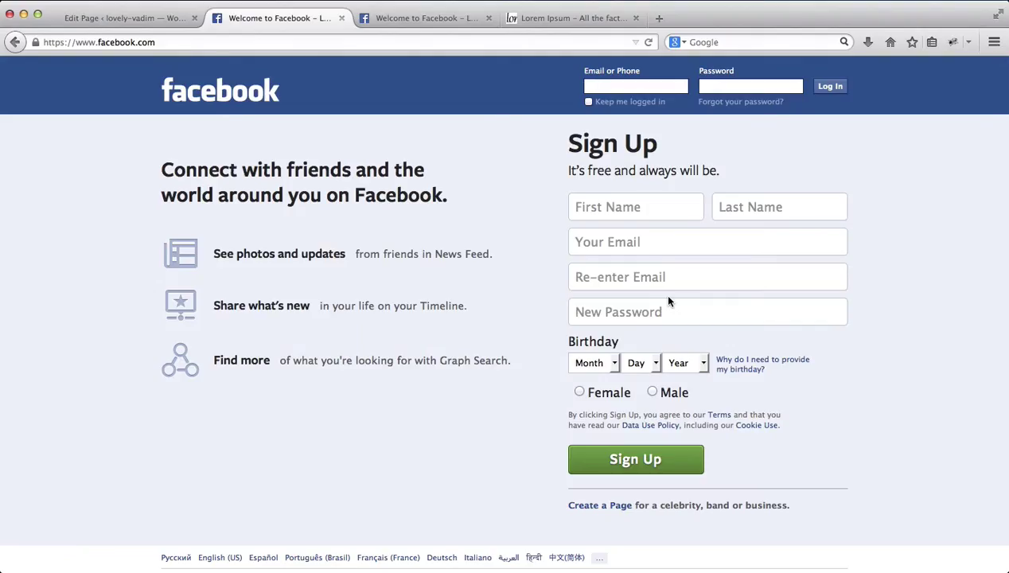
pyautogui.press('super+Left')
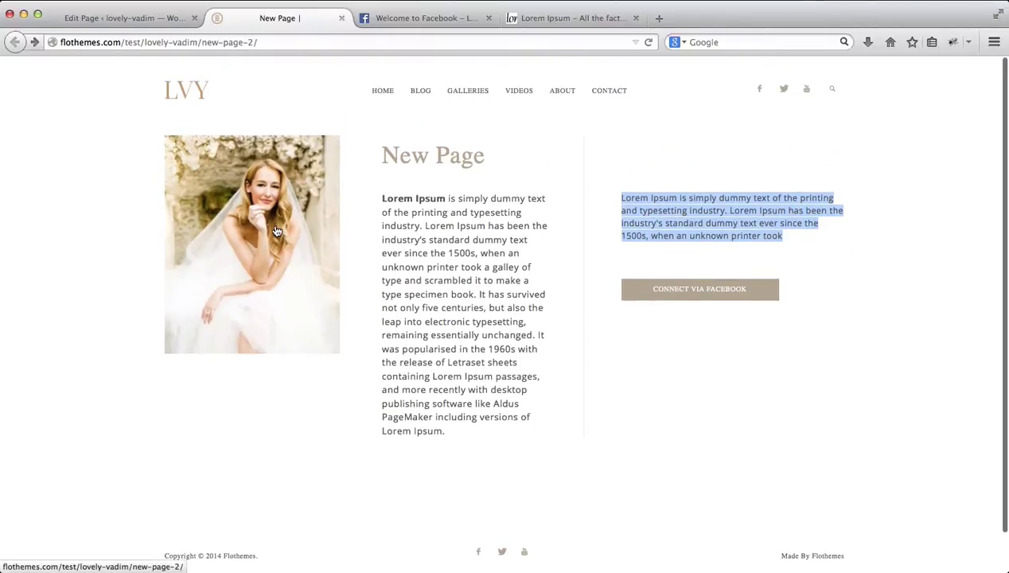
pyautogui.click(117, 23)
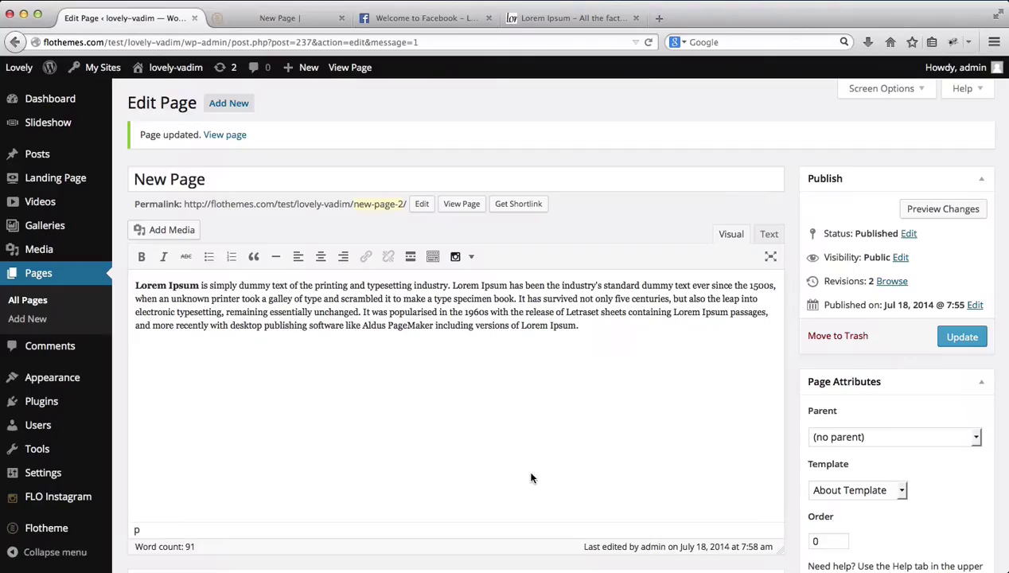
# Step: Switch the New Page template to Blog Posts
pyautogui.scroll(-5, 532, 475)
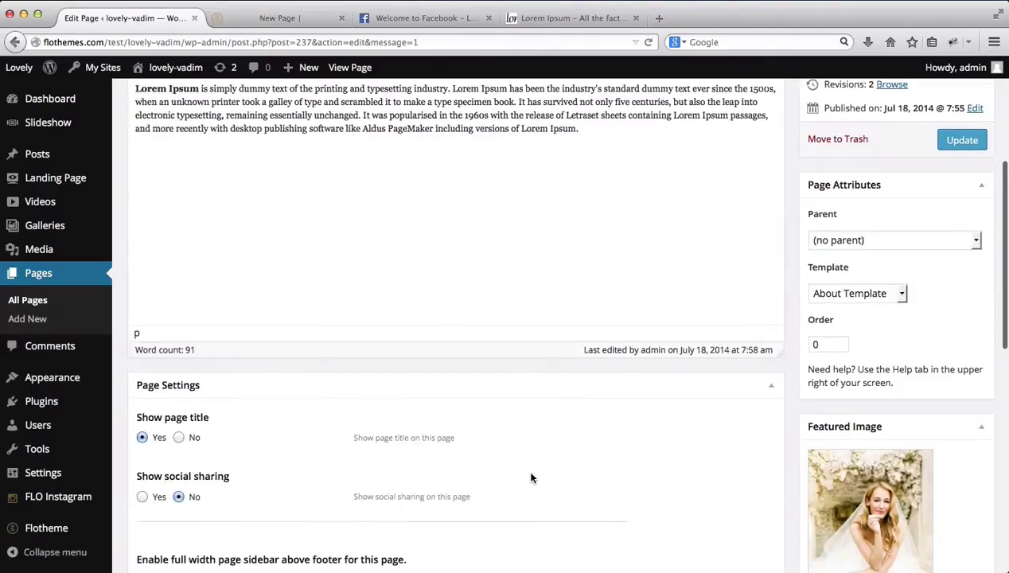
pyautogui.click(899, 294)
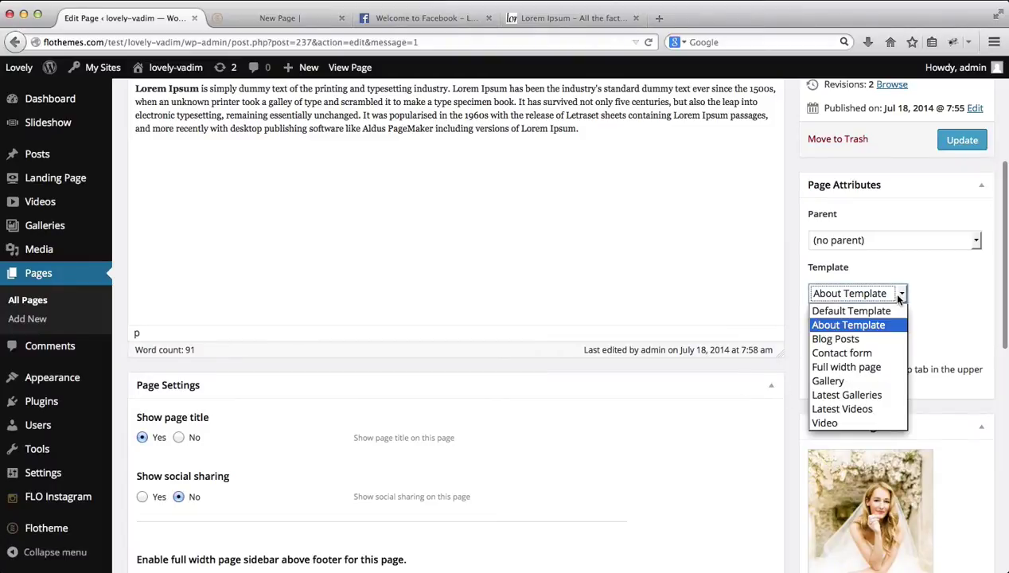
pyautogui.click(866, 342)
pyautogui.scroll(5, 863, 345)
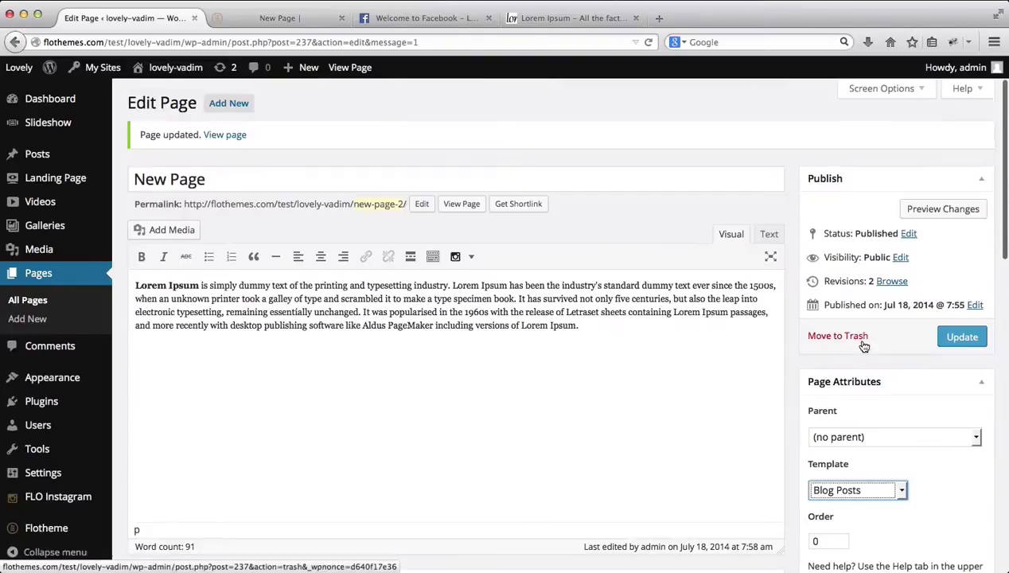
# Step: Delete the Lorem Ipsum body text and review the blog template settings below
pyautogui.tripleClick(603, 322)
pyautogui.press('BackSpace')
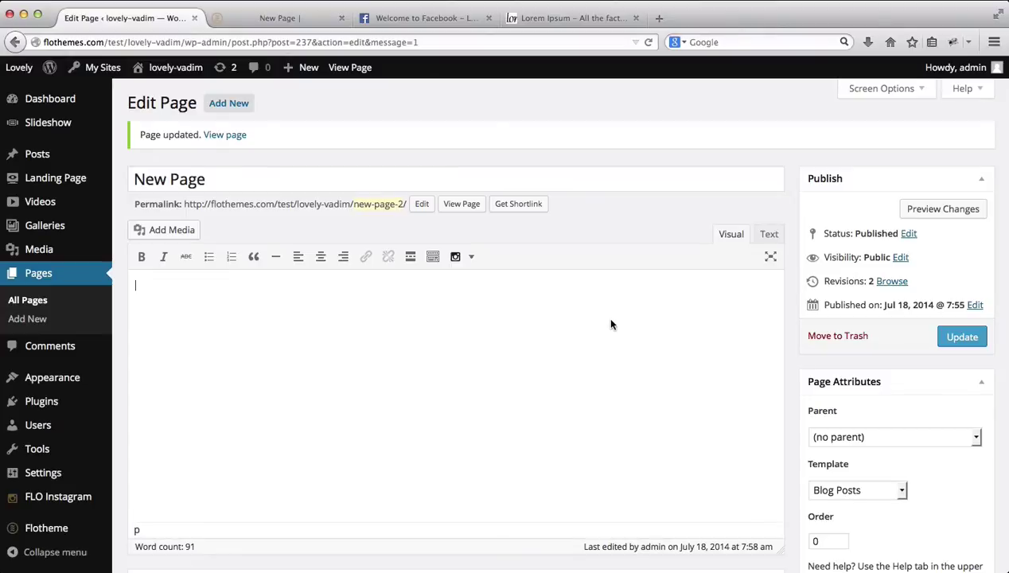
pyautogui.scroll(-6, 784, 336)
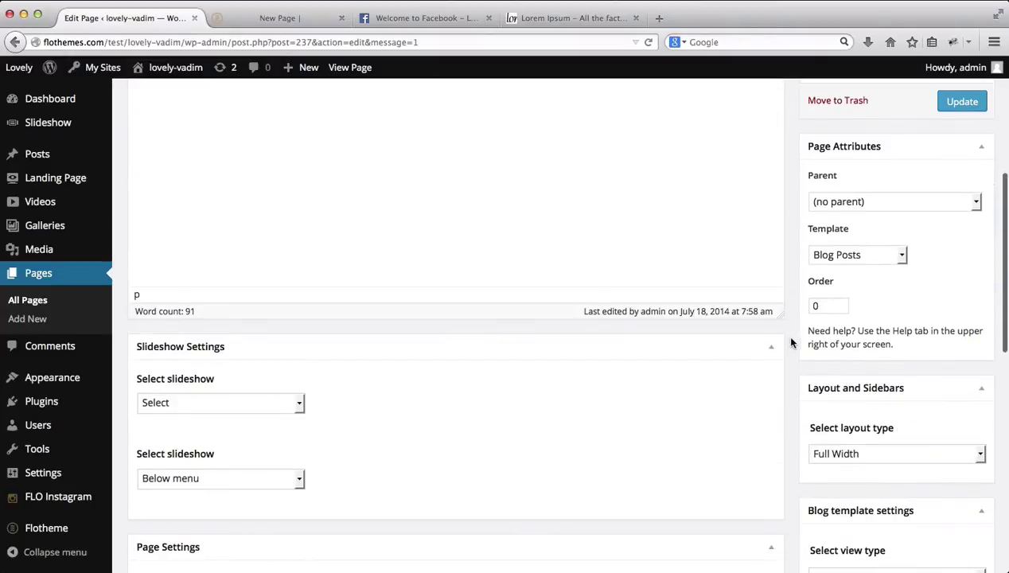
pyautogui.scroll(-3, 931, 309)
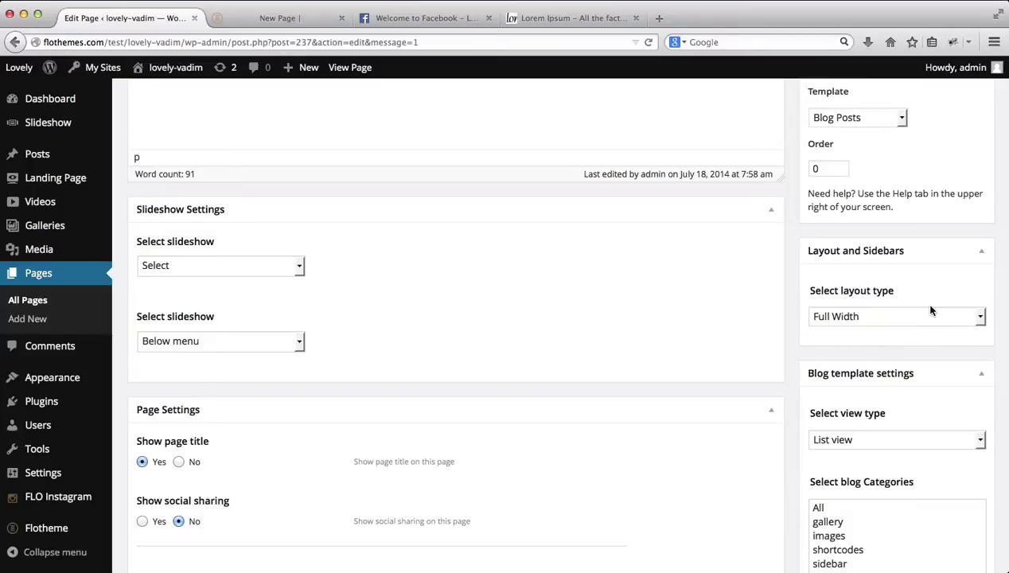
pyautogui.scroll(-3, 931, 310)
pyautogui.scroll(-3, 931, 310)
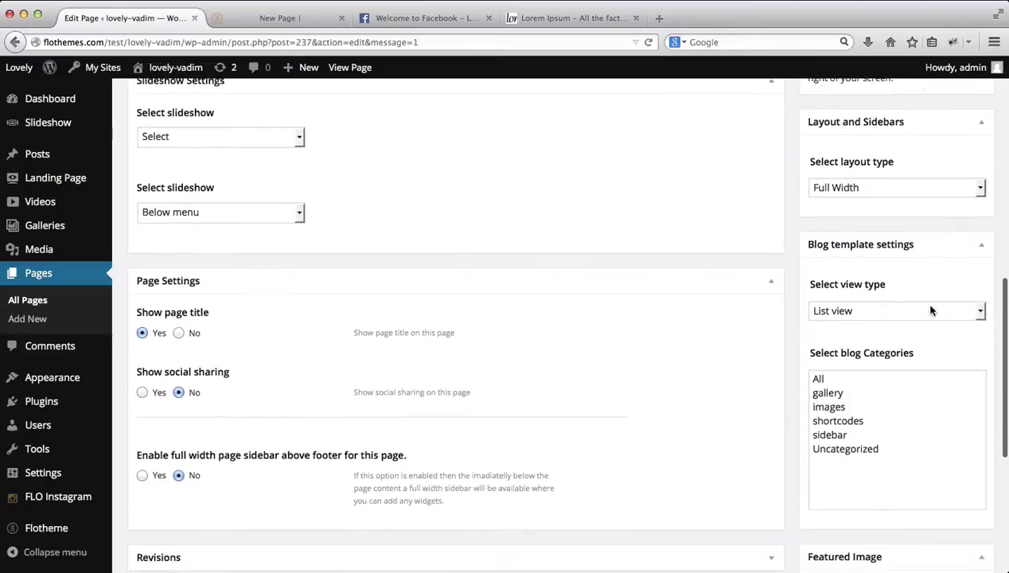
pyautogui.scroll(-4, 791, 286)
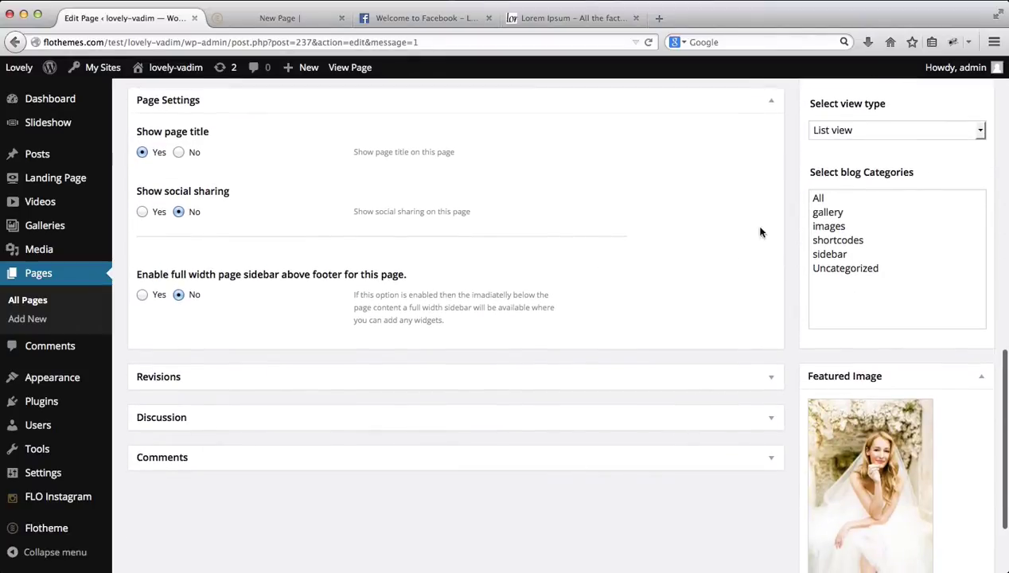
pyautogui.scroll(3, 806, 267)
pyautogui.scroll(10, 806, 271)
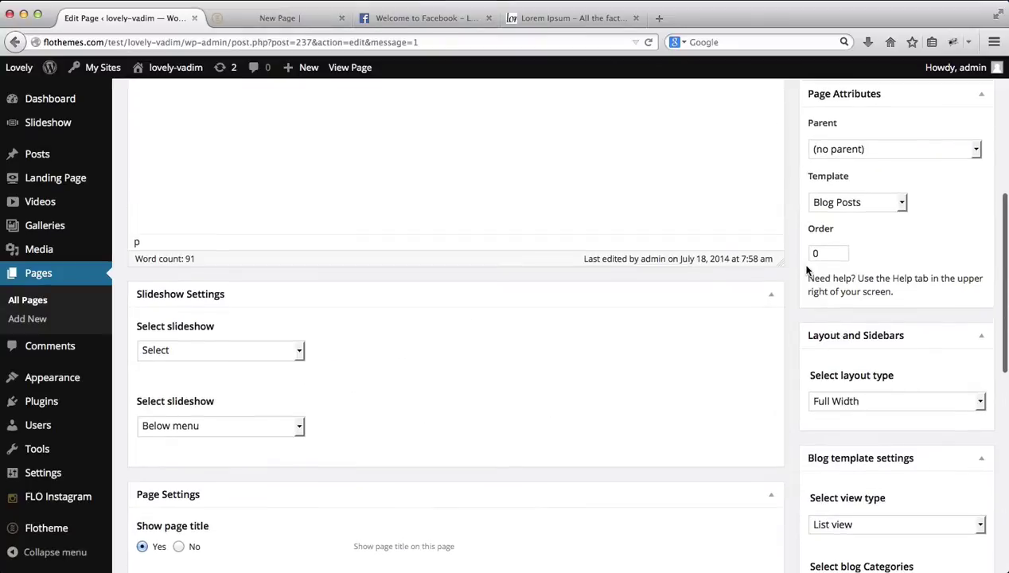
pyautogui.click(978, 341)
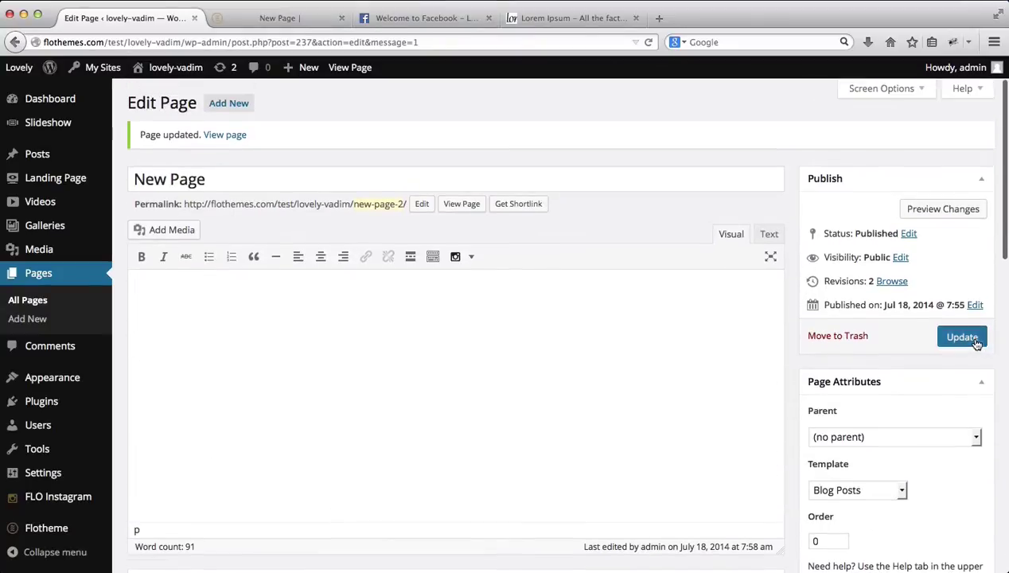
pyautogui.hotkey('ctrl', 'Tab')
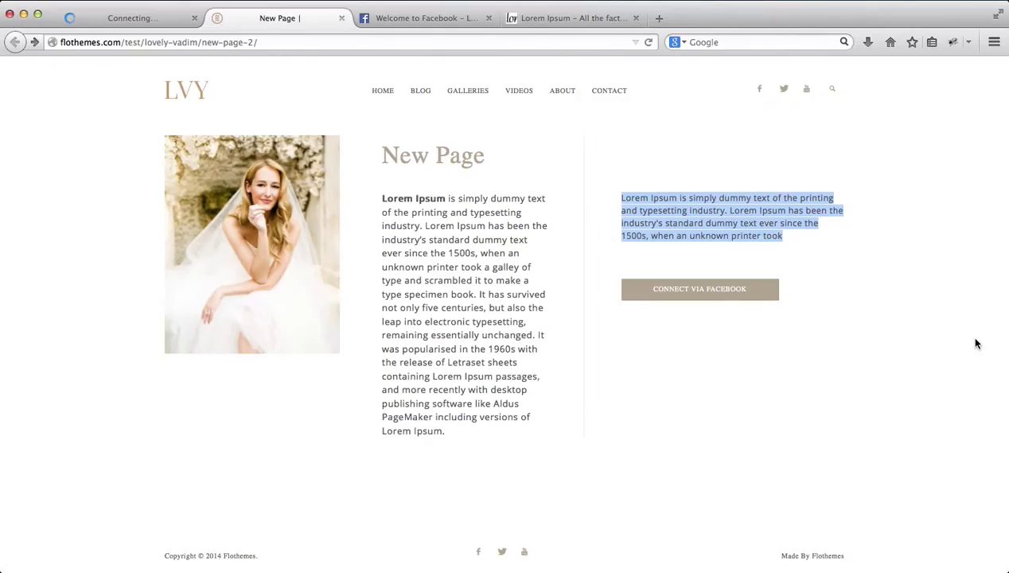
pyautogui.press('super+r')
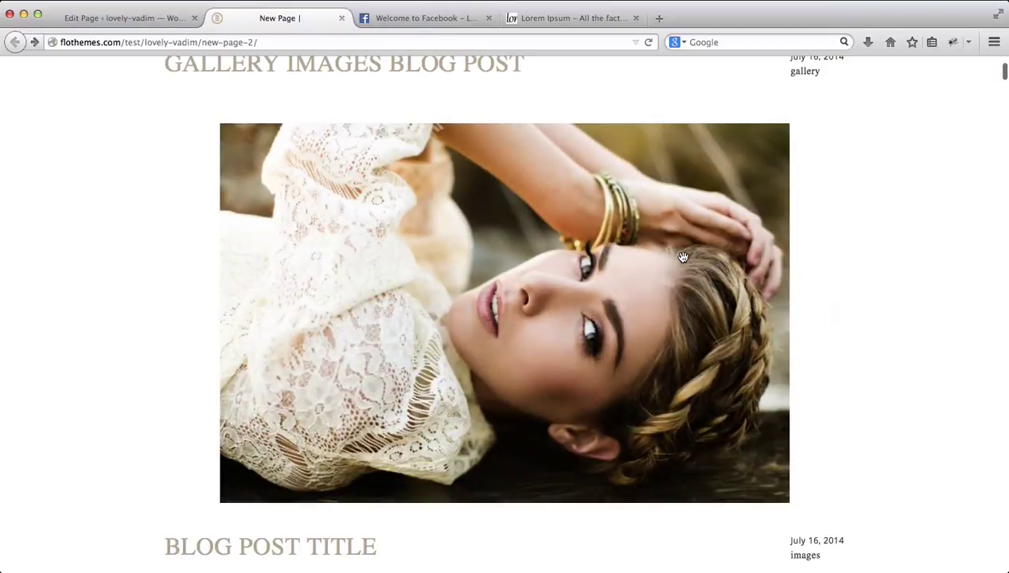
pyautogui.scroll(-15, 683, 262)
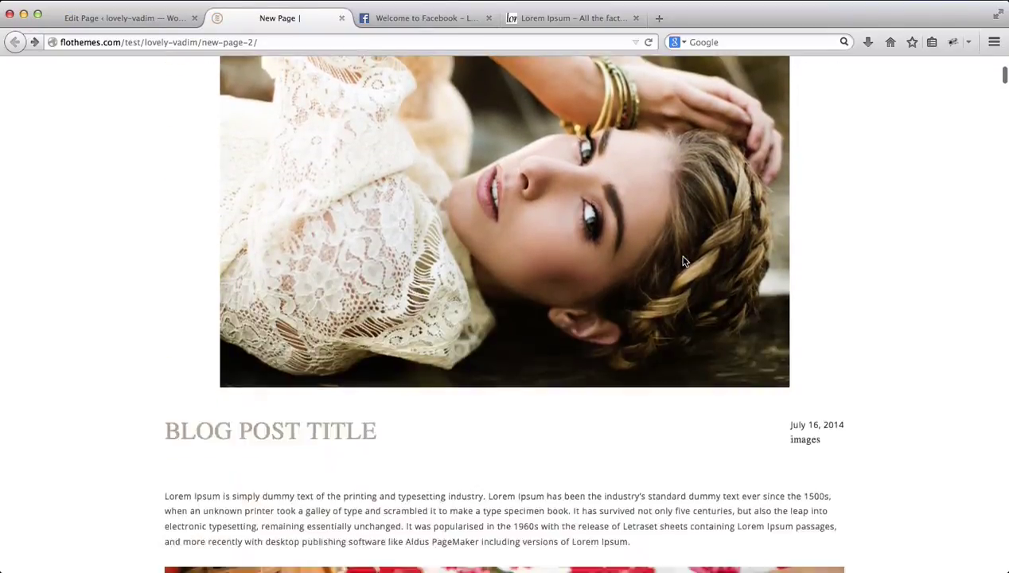
pyautogui.scroll(-20, 684, 262)
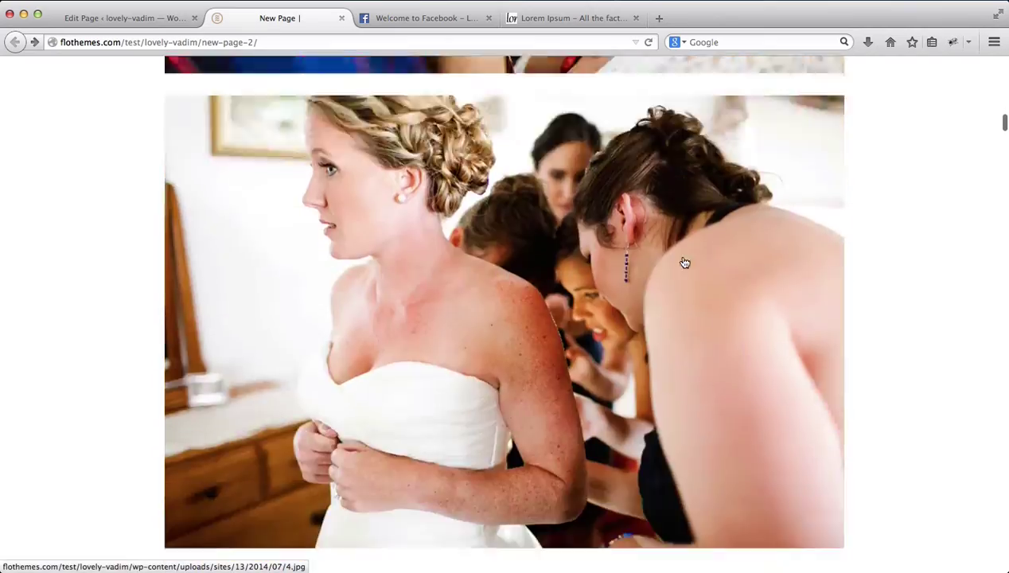
pyautogui.scroll(20, 684, 262)
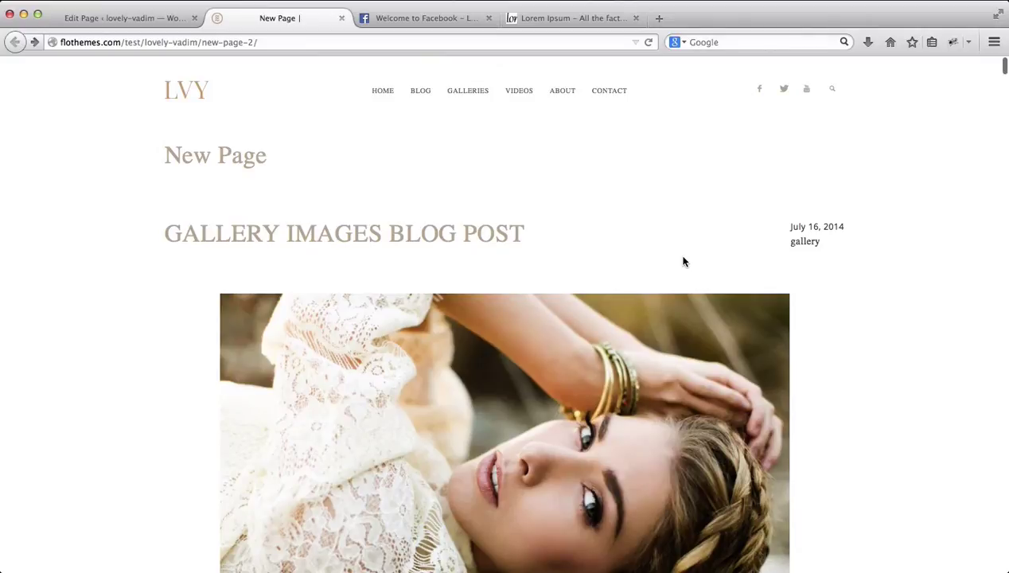
pyautogui.hotkey('ctrl', 'shift', 'Tab')
pyautogui.scroll(-8, 837, 470)
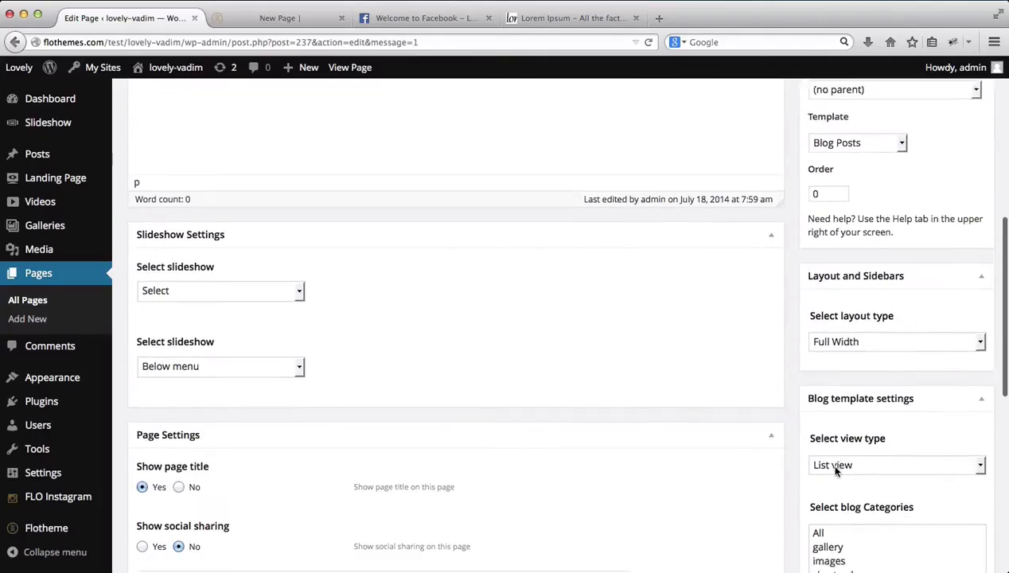
# Step: Set the blog view type to Grid view and update the page
pyautogui.click(852, 322)
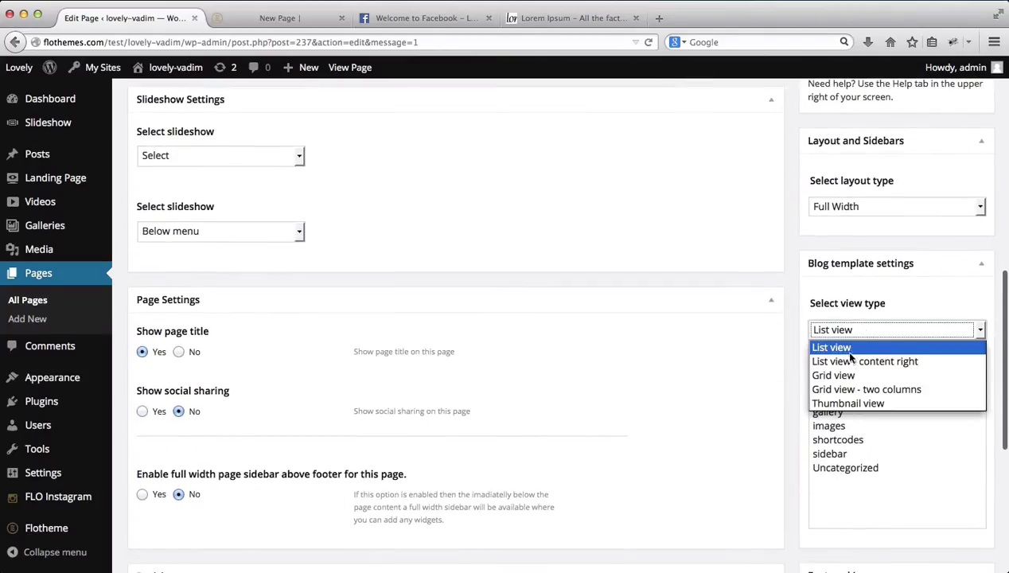
pyautogui.click(833, 376)
pyautogui.scroll(8, 838, 380)
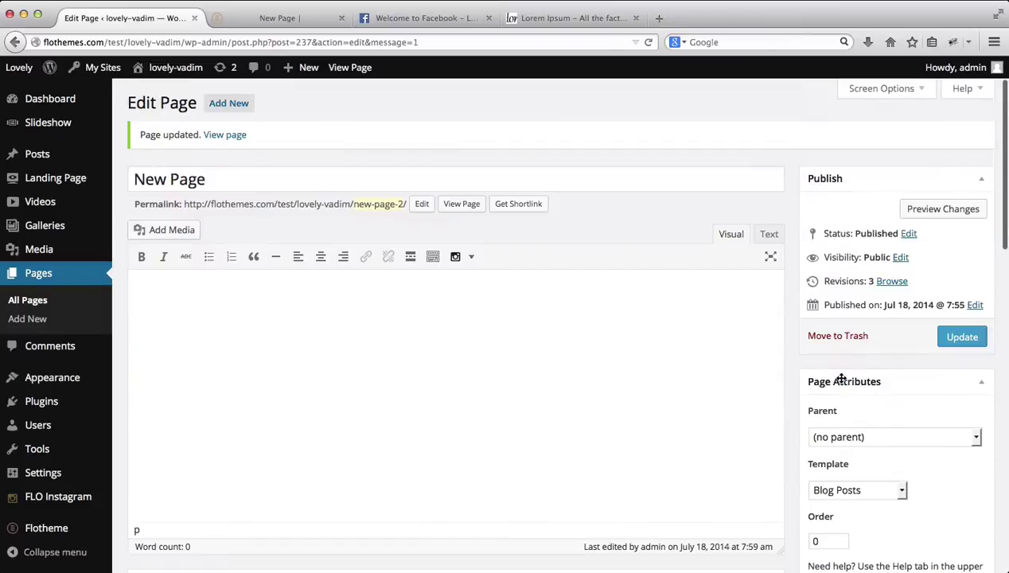
pyautogui.click(960, 337)
# Step: Reload the live page to check the grid layout, then return to the editor
pyautogui.hotkey('ctrl', 'Tab')
pyautogui.press('super+r')
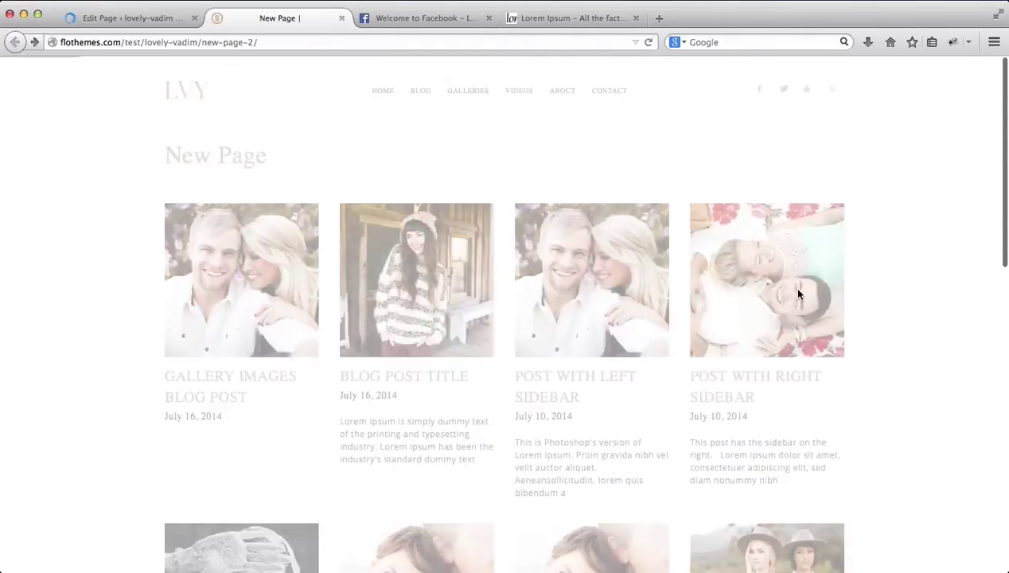
pyautogui.scroll(-10, 799, 294)
pyautogui.scroll(10, 799, 294)
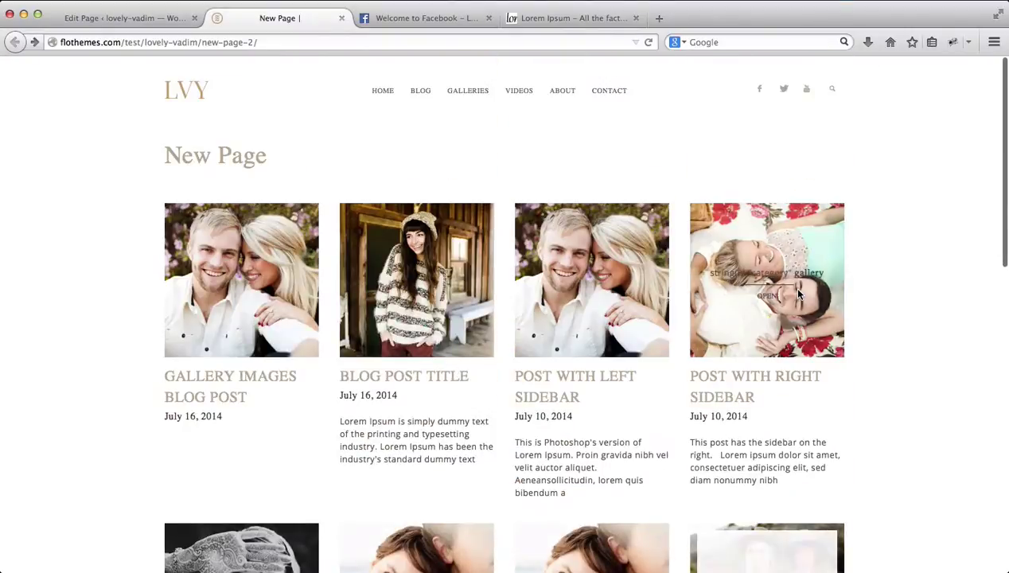
pyautogui.hotkey('ctrl', 'shift', 'Tab')
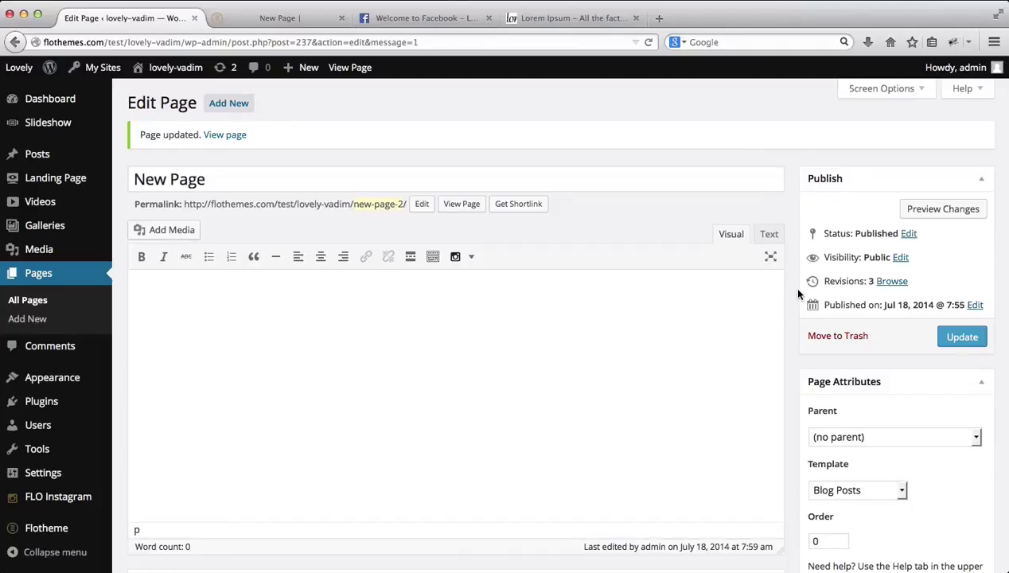
# Step: Set the template to Contact form, update, and reload the live page to view it
pyautogui.scroll(-2, 799, 295)
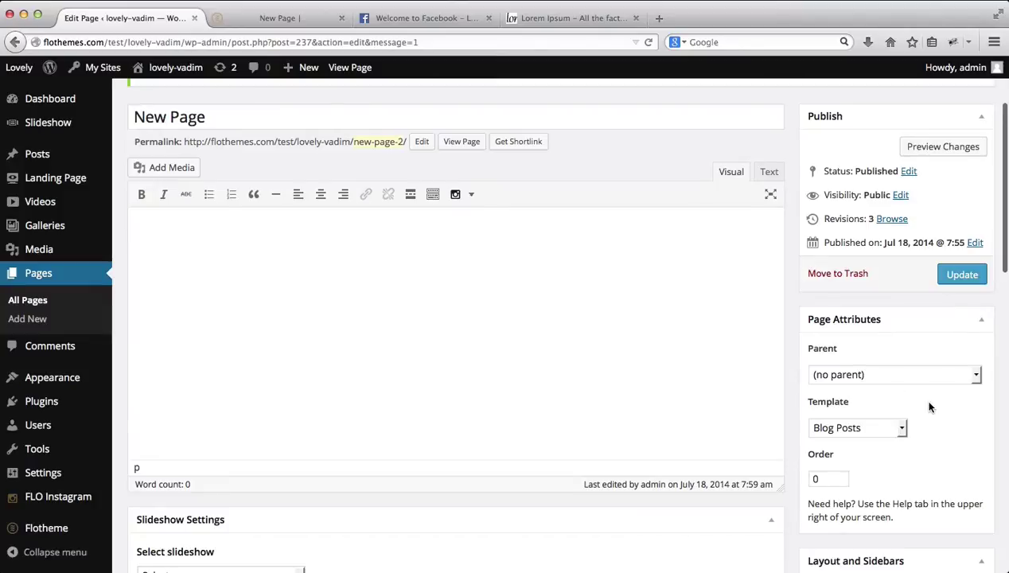
pyautogui.click(886, 427)
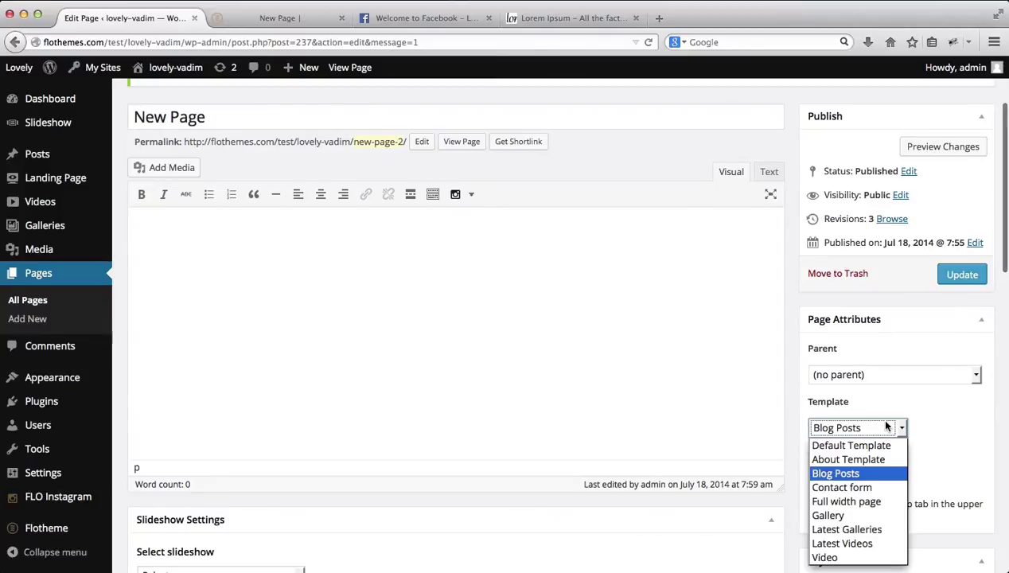
pyautogui.click(856, 488)
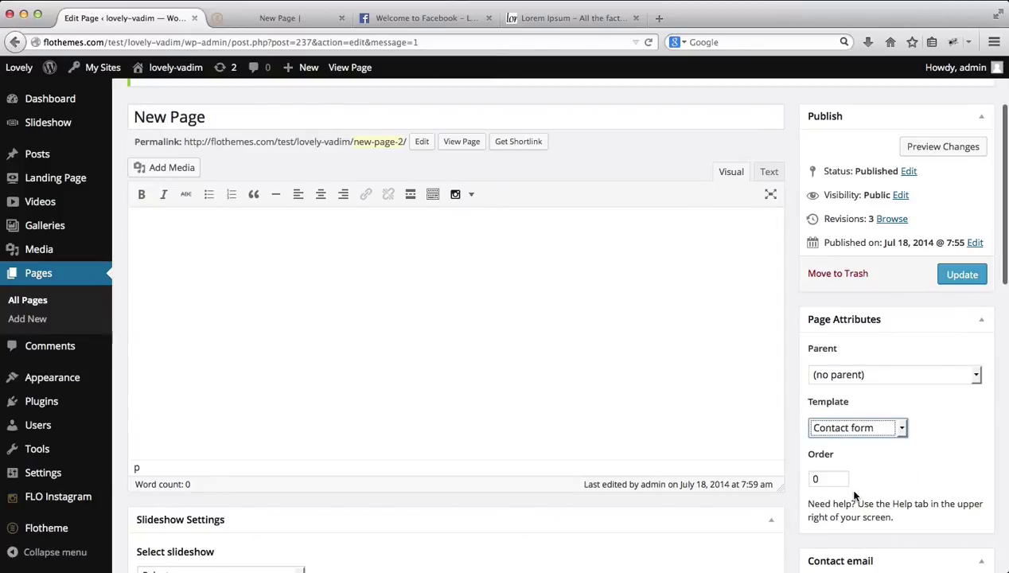
pyautogui.click(960, 275)
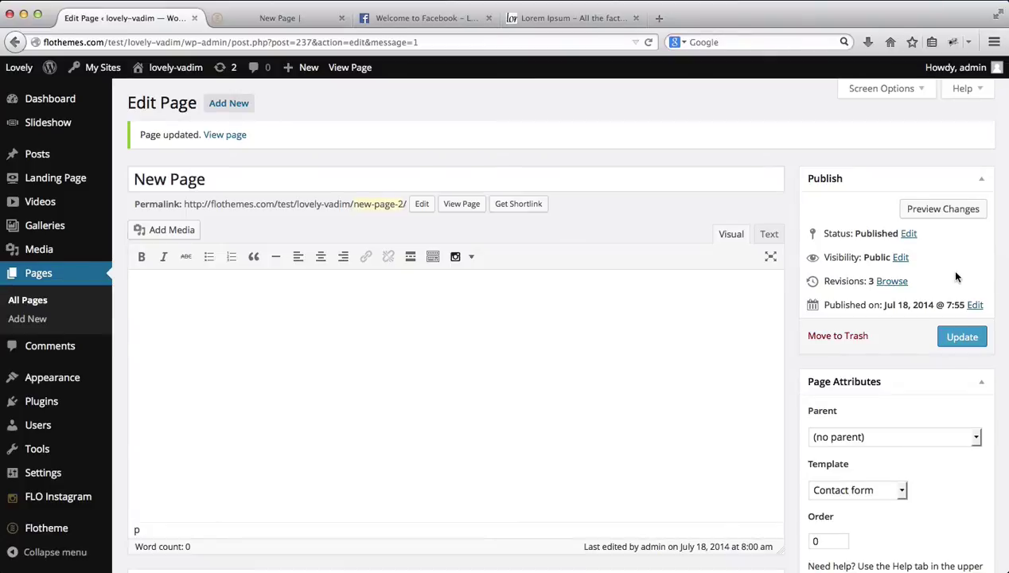
pyautogui.hotkey('ctrl', 'Tab')
pyautogui.press('super+r')
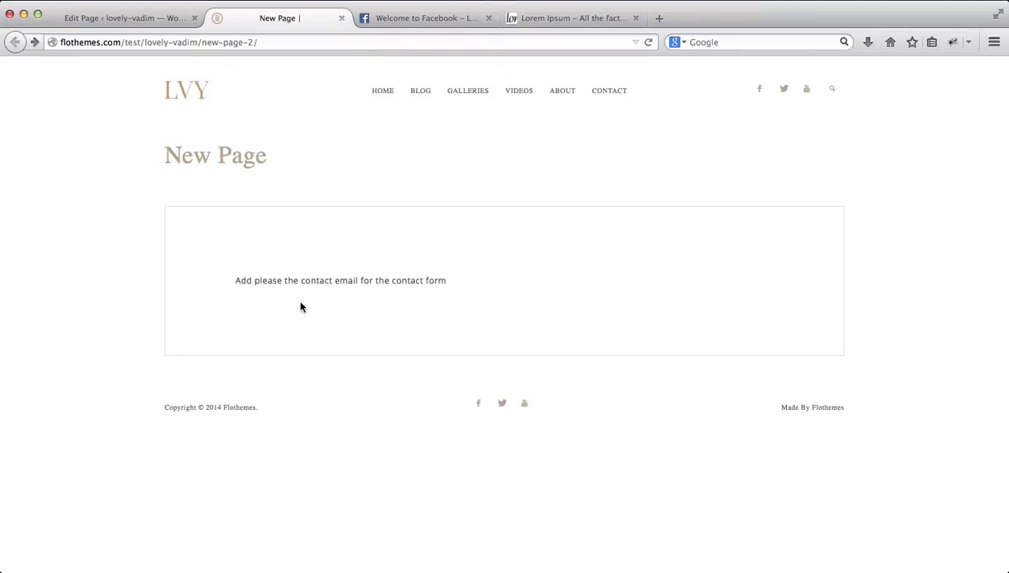
# Step: Back in the page editor, review both slideshow dropdowns, leaving the position at Below menu
pyautogui.hotkey('ctrl', 'shift', 'Tab')
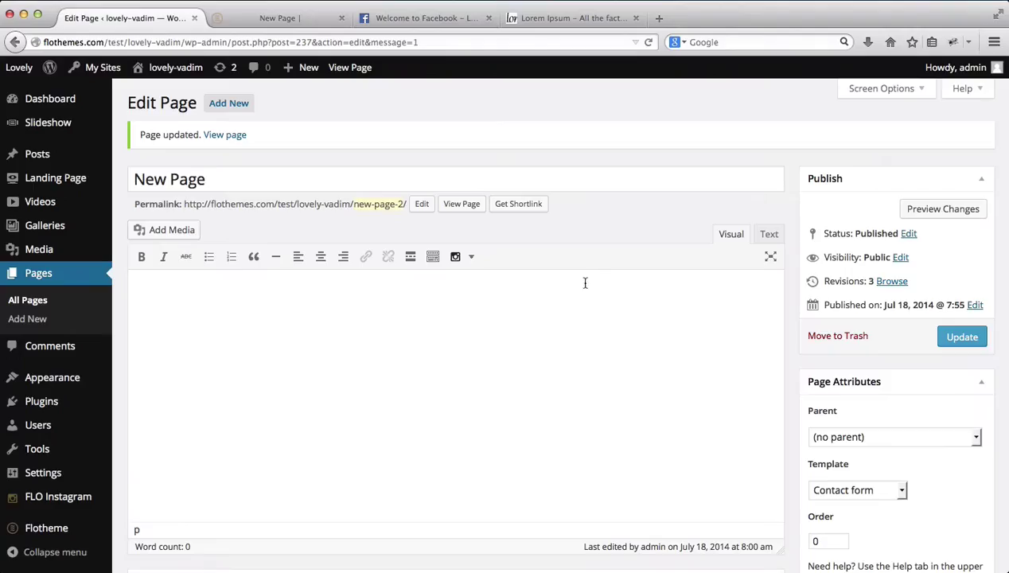
pyautogui.scroll(-5, 595, 283)
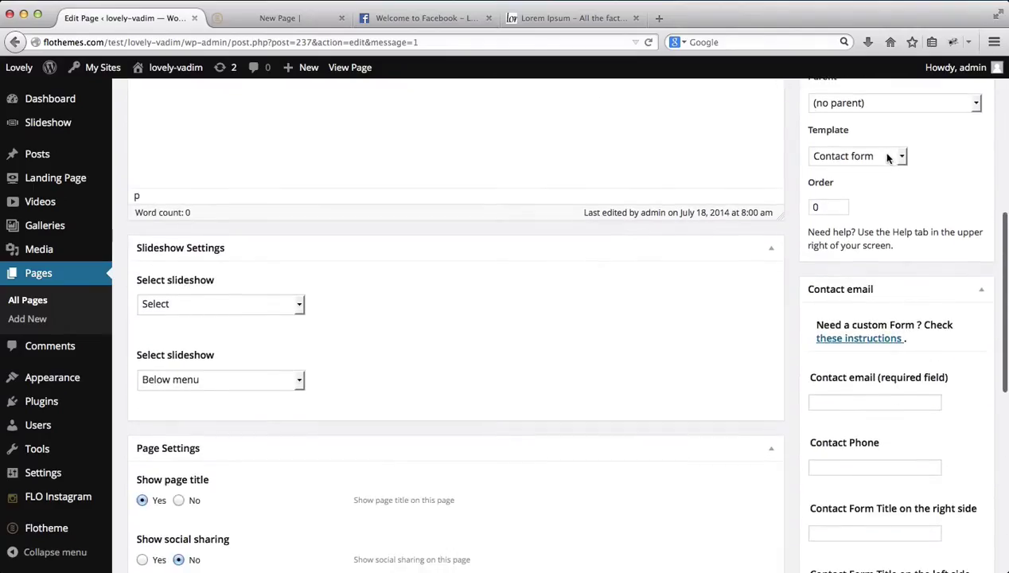
pyautogui.click(300, 305)
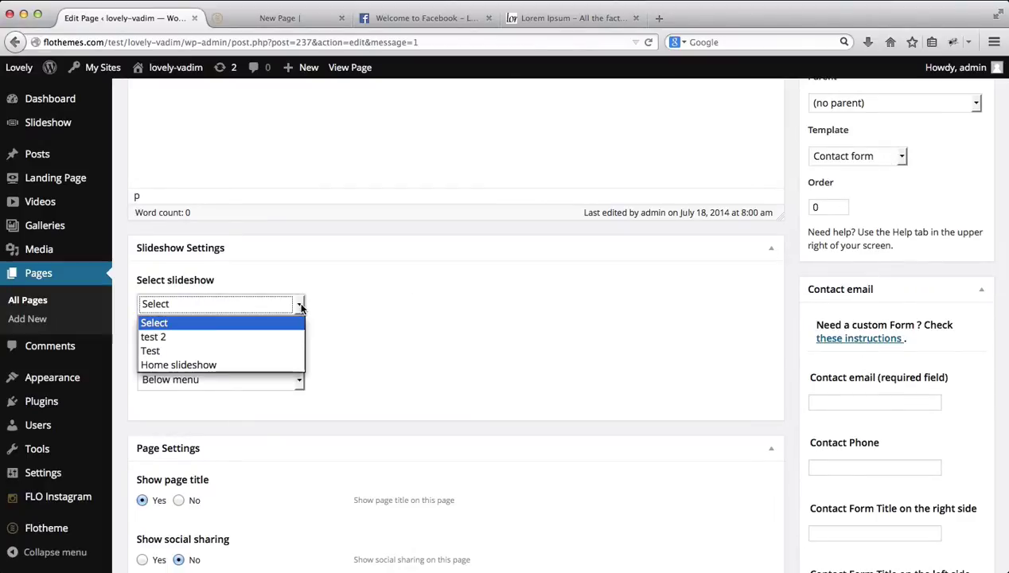
pyautogui.click(350, 301)
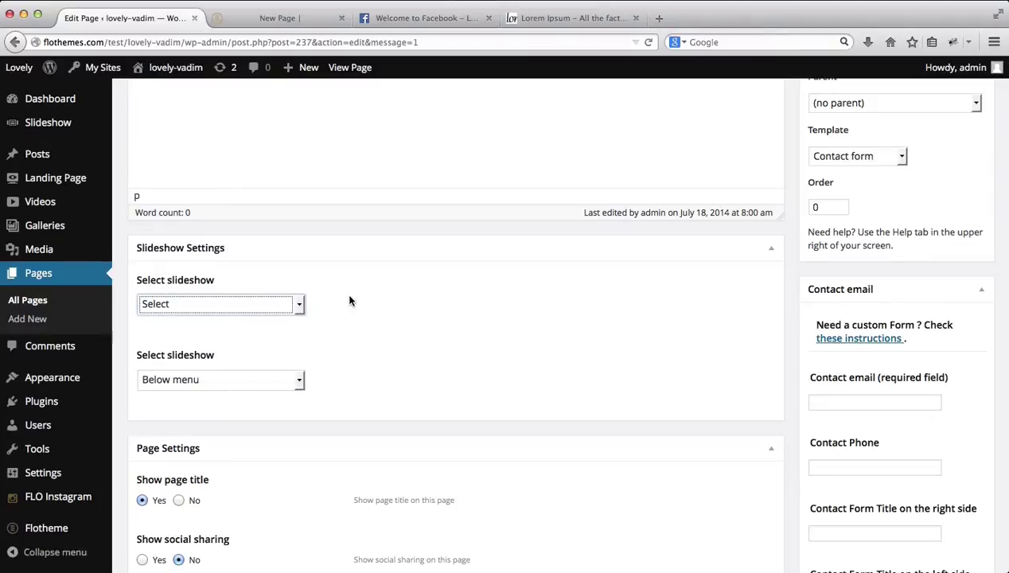
pyautogui.click(272, 382)
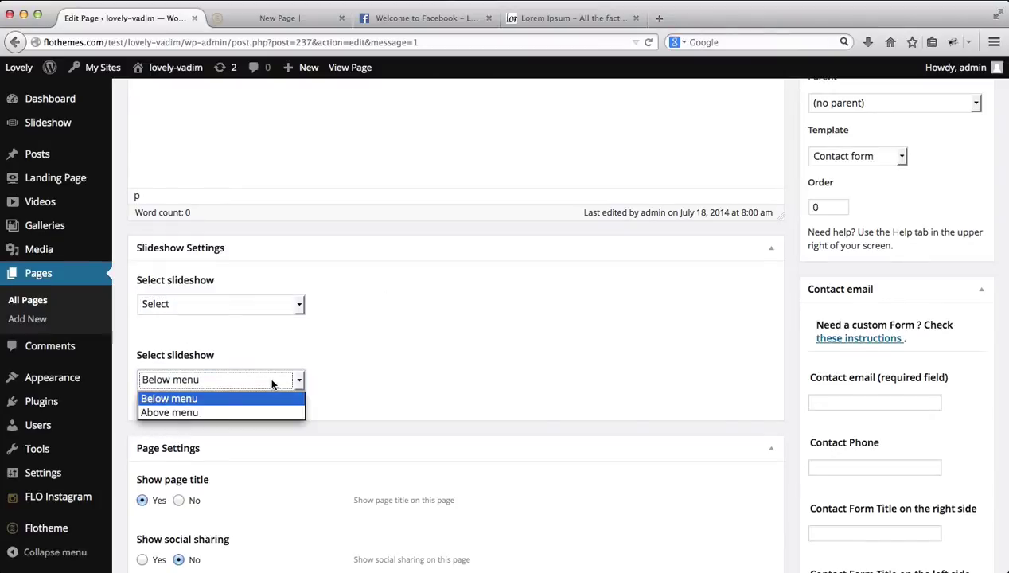
pyautogui.click(428, 352)
# Step: Enter the contact e-mail address in Contact email and a phone number in Contact Phone
pyautogui.scroll(-3, 910, 324)
pyautogui.scroll(-3, 910, 324)
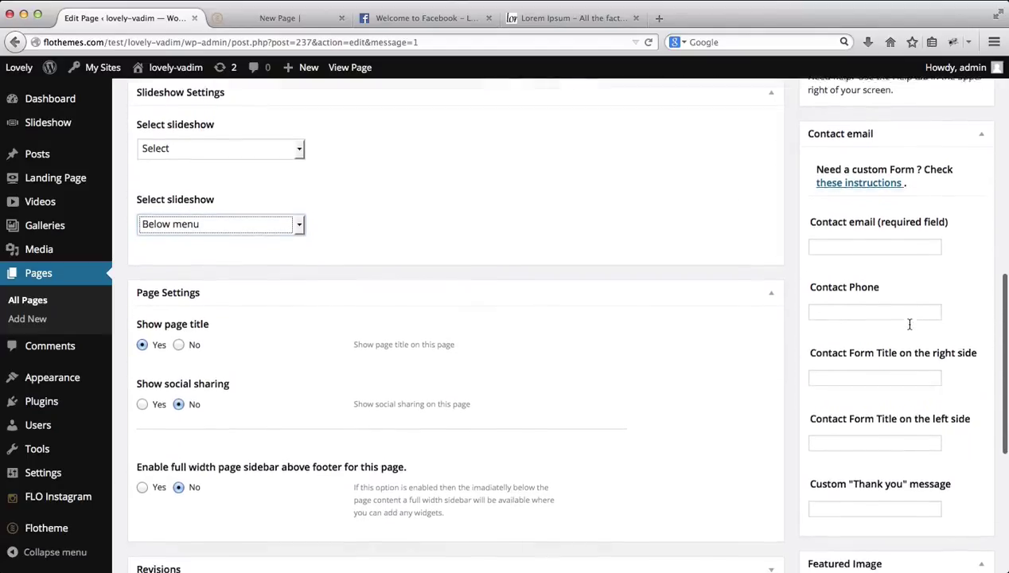
pyautogui.scroll(3, 908, 325)
pyautogui.click(867, 293)
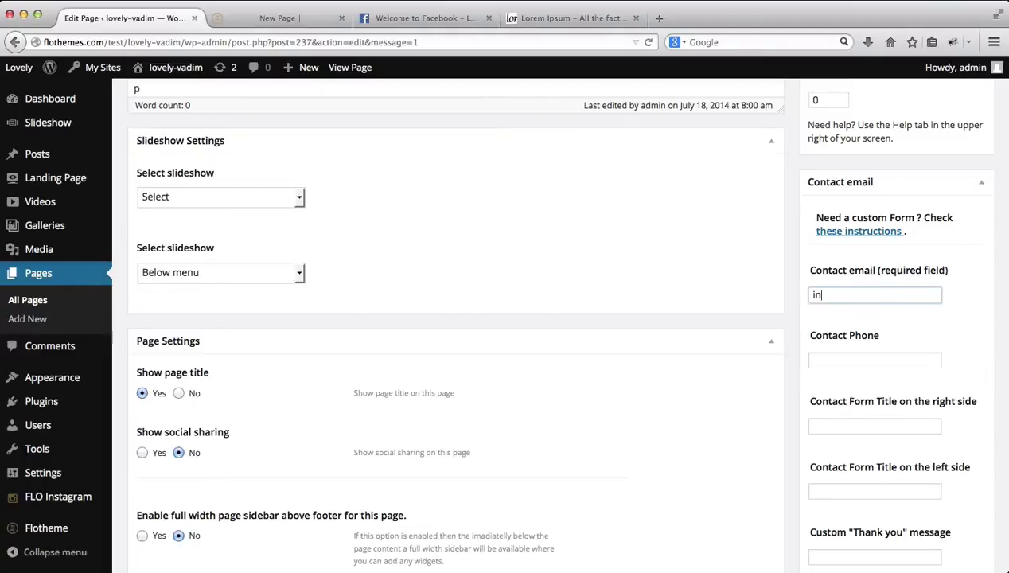
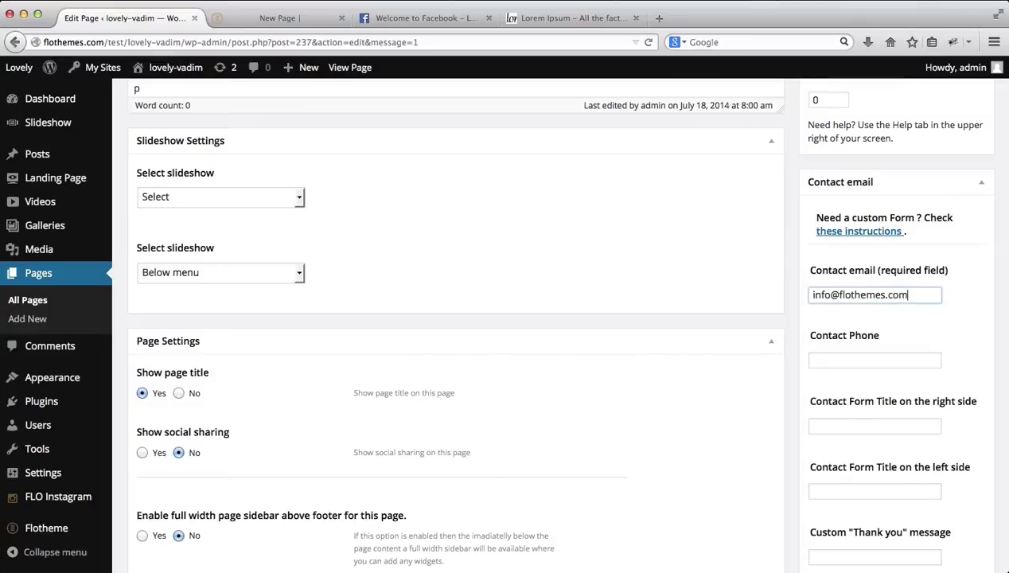
pyautogui.click(861, 363)
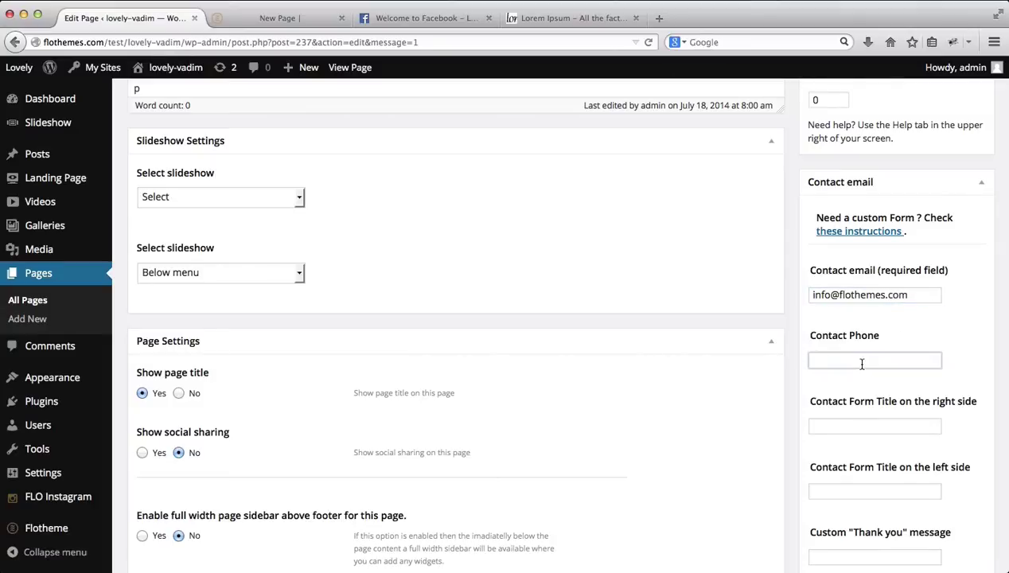
pyautogui.write('123456789')
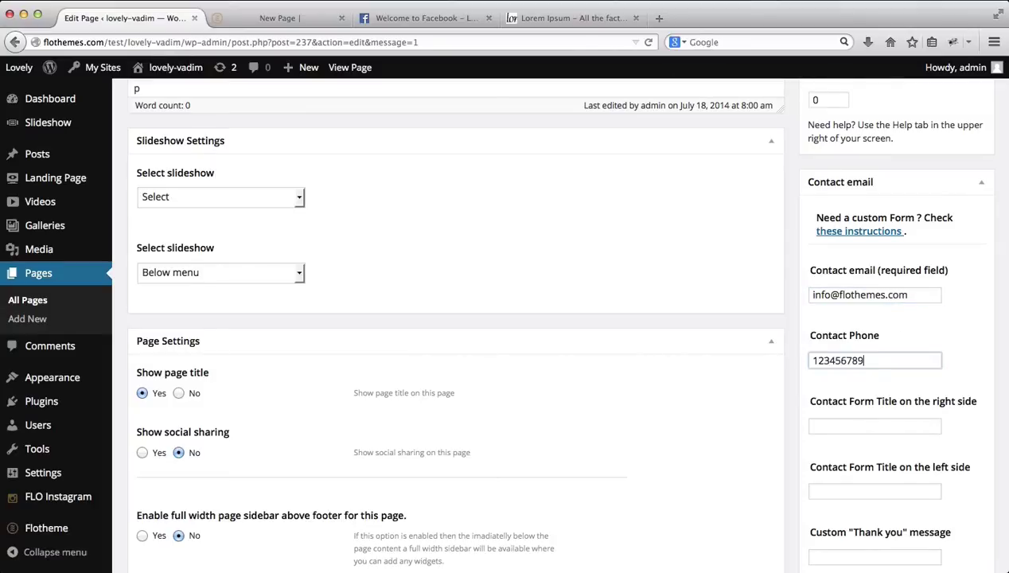
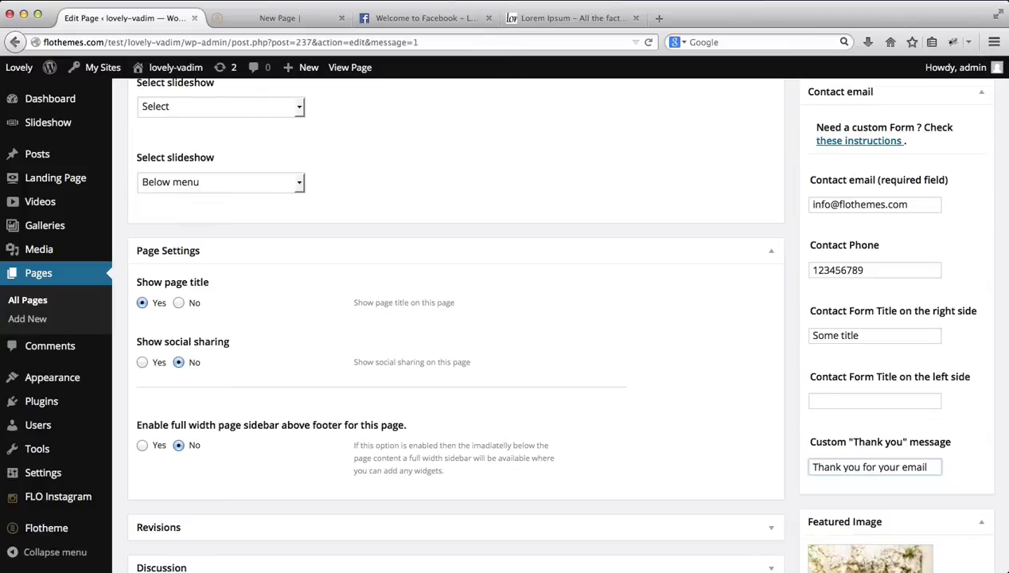
# Step: Update the page with the contact form settings and reload the live New Page tab
pyautogui.scroll(-5, 881, 377)
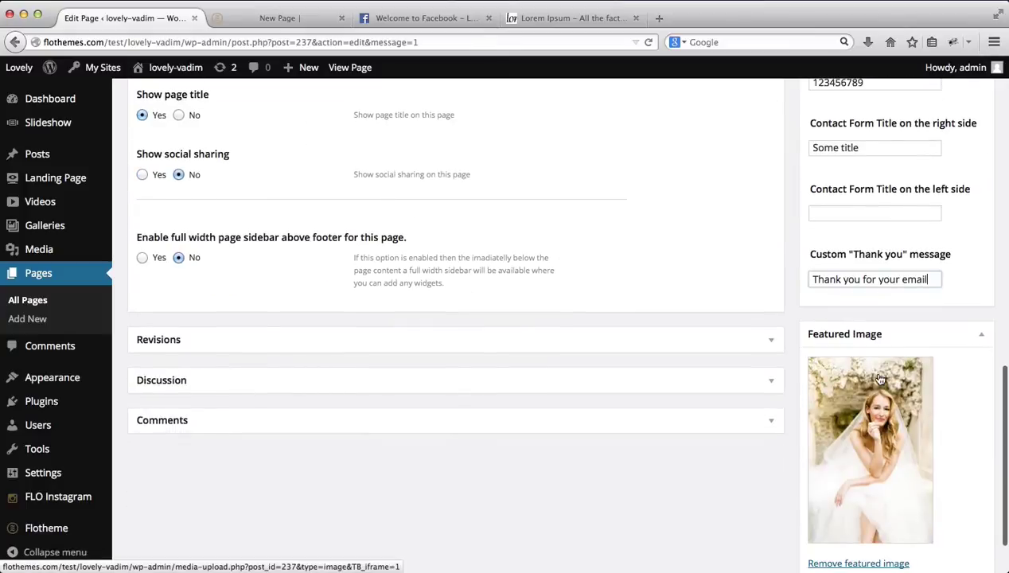
pyautogui.scroll(7, 879, 376)
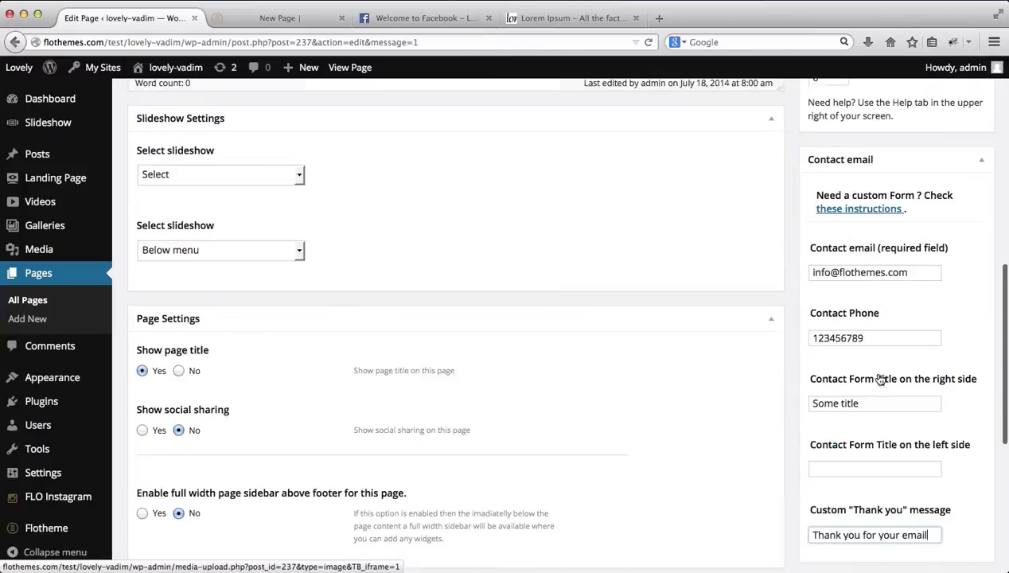
pyautogui.scroll(-4, 878, 374)
pyautogui.scroll(3, 878, 374)
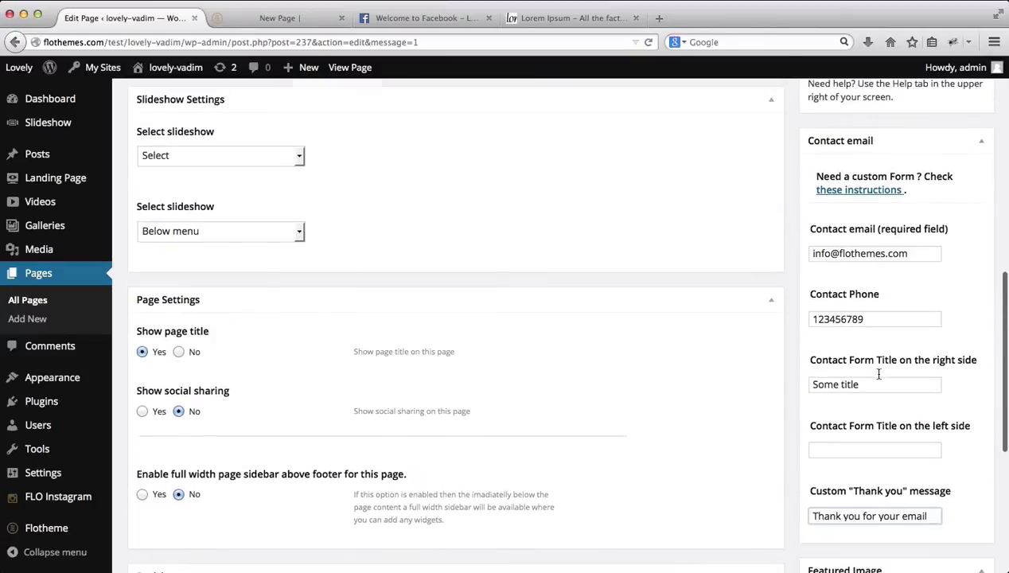
pyautogui.scroll(-8, 874, 369)
pyautogui.scroll(10, 916, 322)
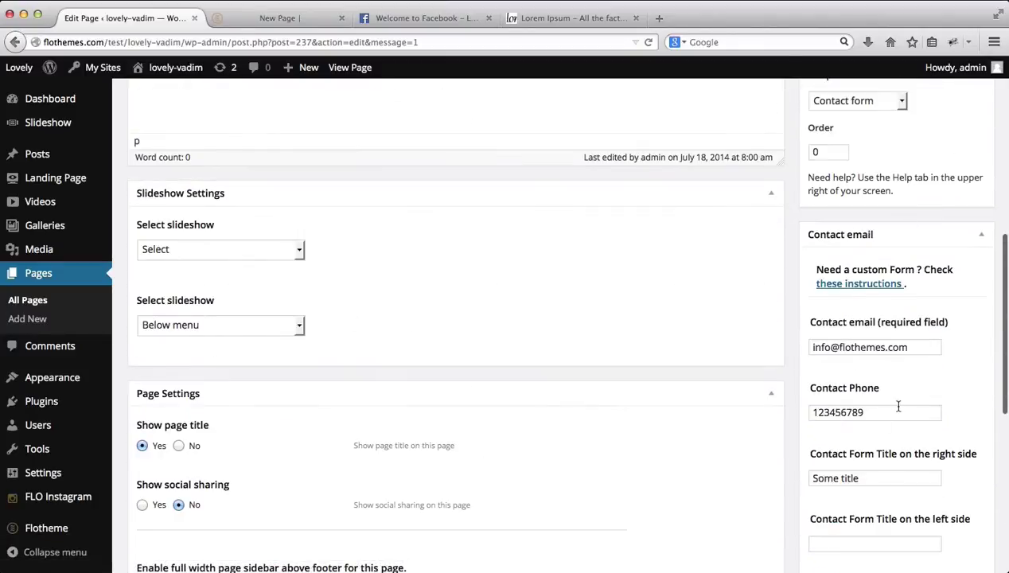
pyautogui.scroll(5, 899, 406)
pyautogui.scroll(4, 898, 407)
pyautogui.click(970, 280)
pyautogui.hotkey('ctrl', 'Tab')
pyautogui.press('super+r')
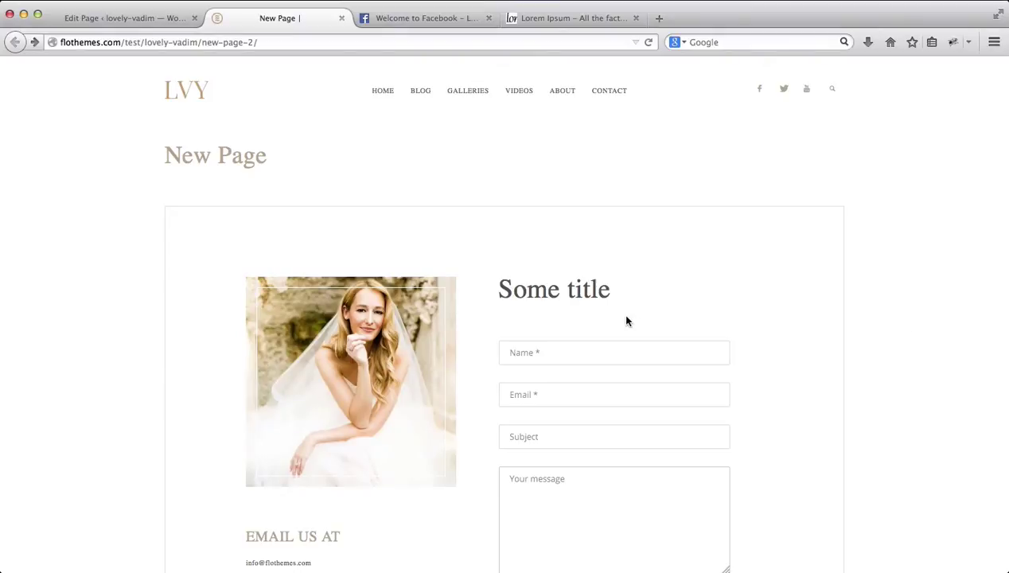
# Step: Review the live contact form and its 'Email us at' details, then return to the Edit Page tab
pyautogui.scroll(-2, 617, 319)
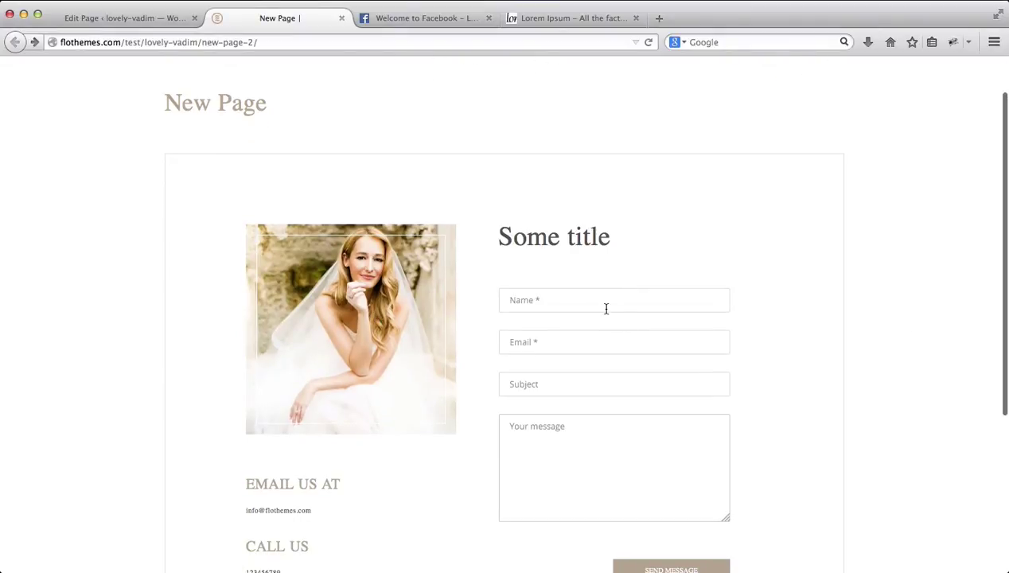
pyautogui.scroll(-4, 606, 309)
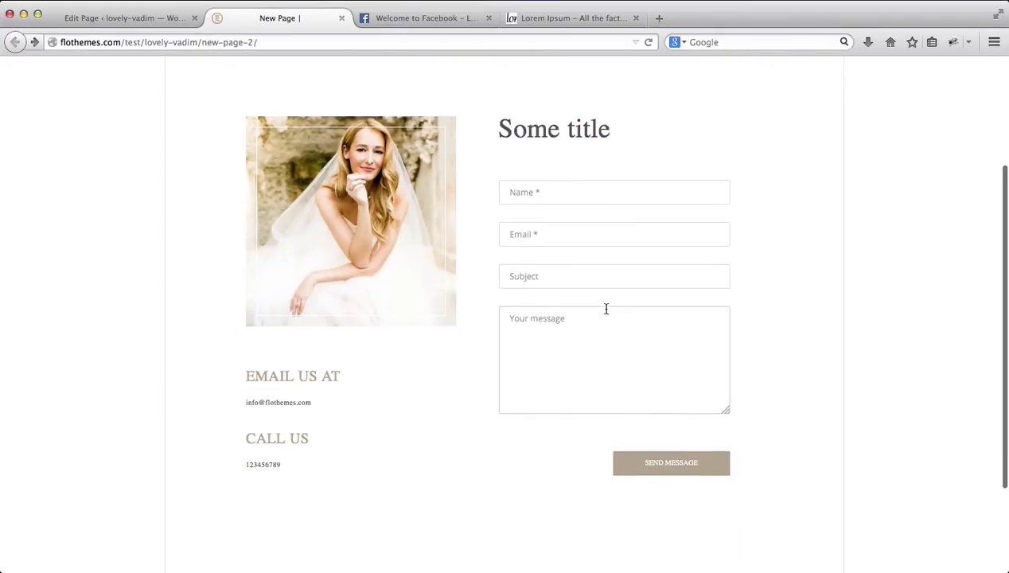
pyautogui.doubleClick(297, 379)
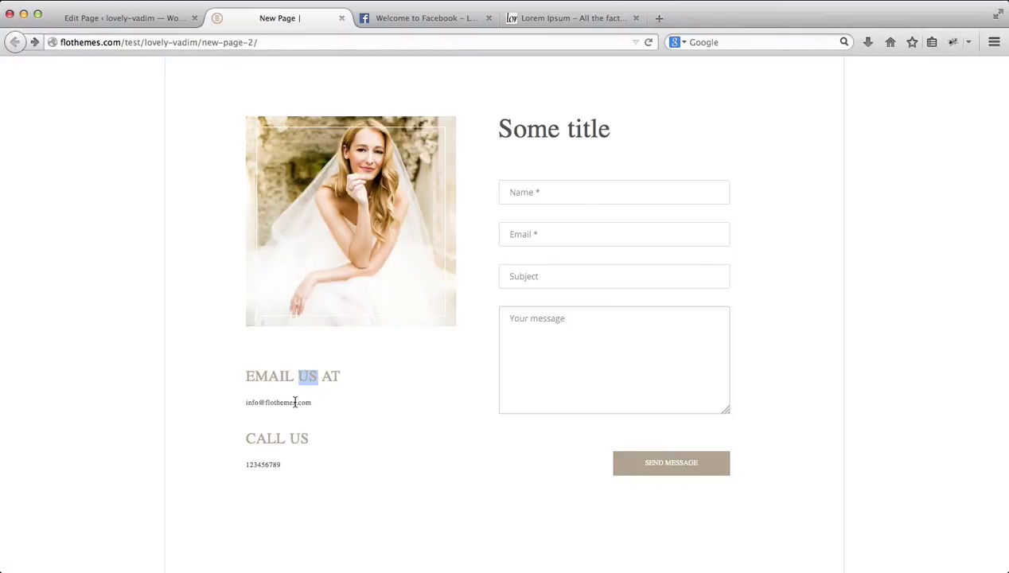
pyautogui.click(269, 473)
pyautogui.scroll(-3, 567, 191)
pyautogui.scroll(2, 567, 192)
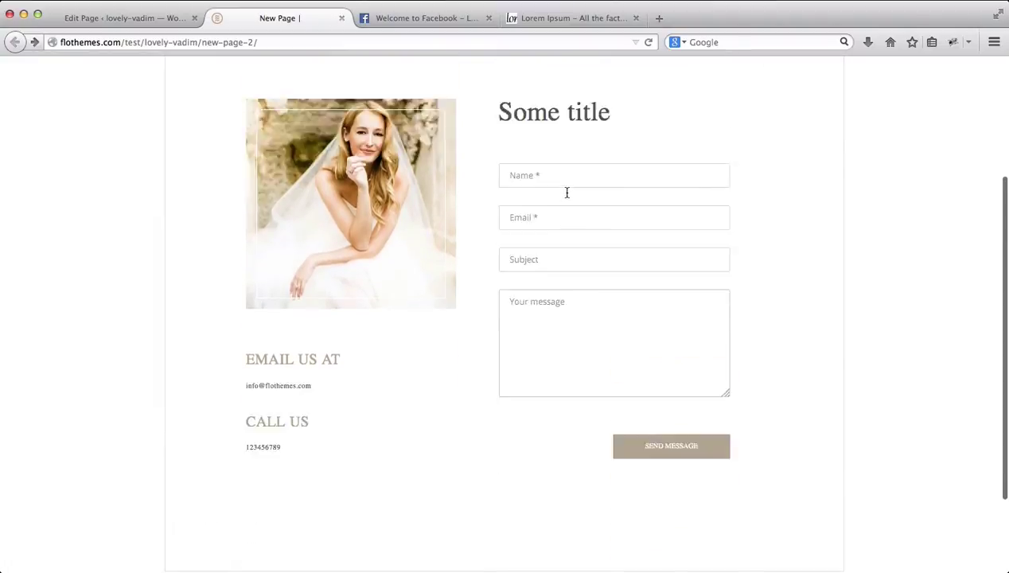
pyautogui.scroll(4, 567, 192)
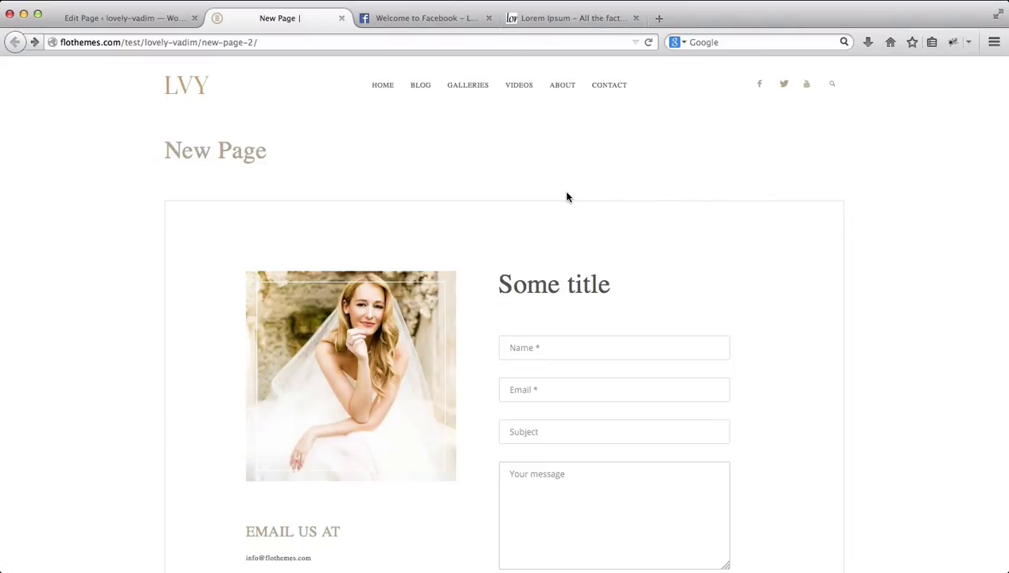
pyautogui.click(159, 22)
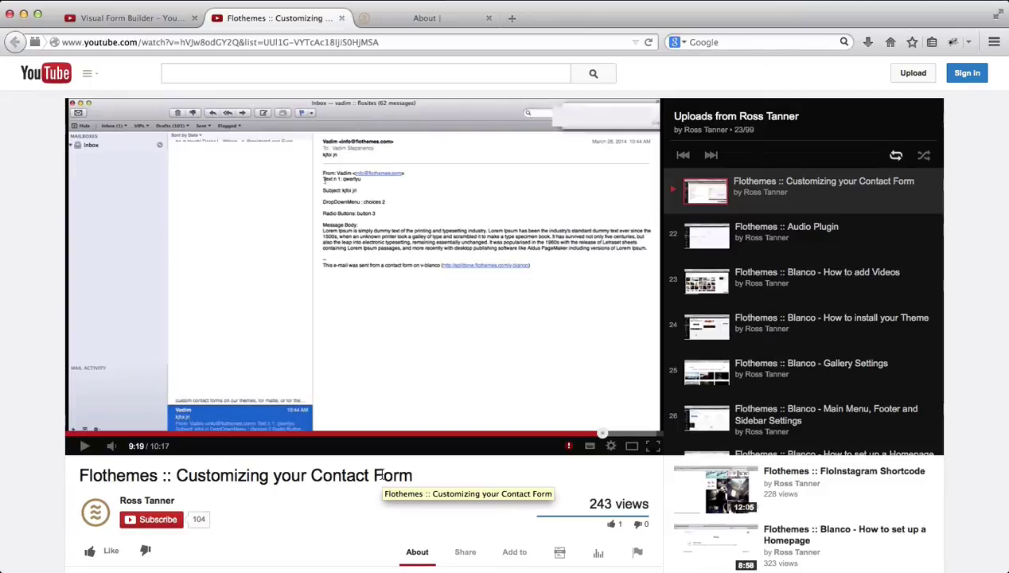
# Step: Switch to the Visual Form Builder tutorial video tab
pyautogui.click(135, 16)
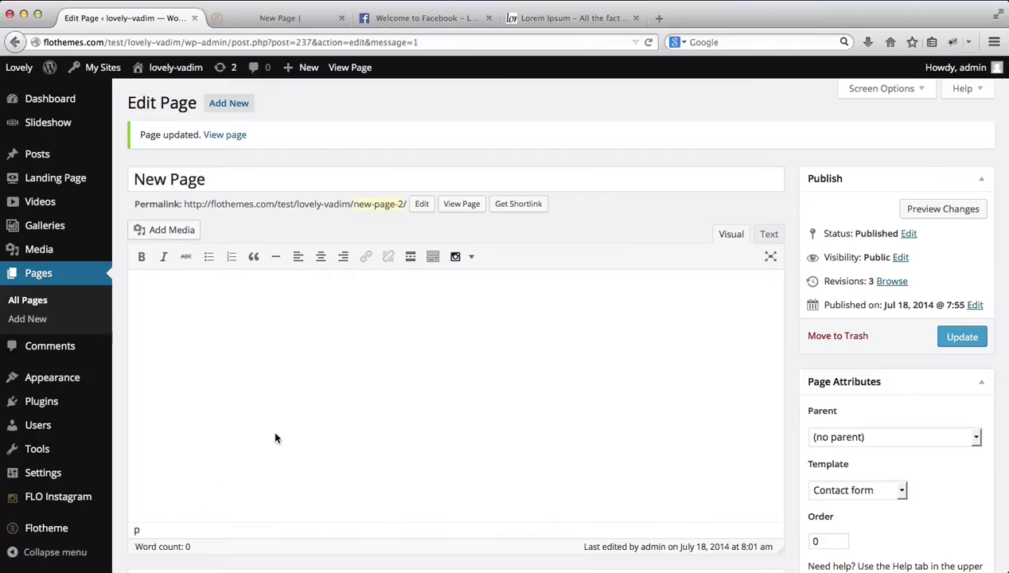
# Step: Apply the Full width page template, update, and reload the live New Page
pyautogui.scroll(-5, 527, 363)
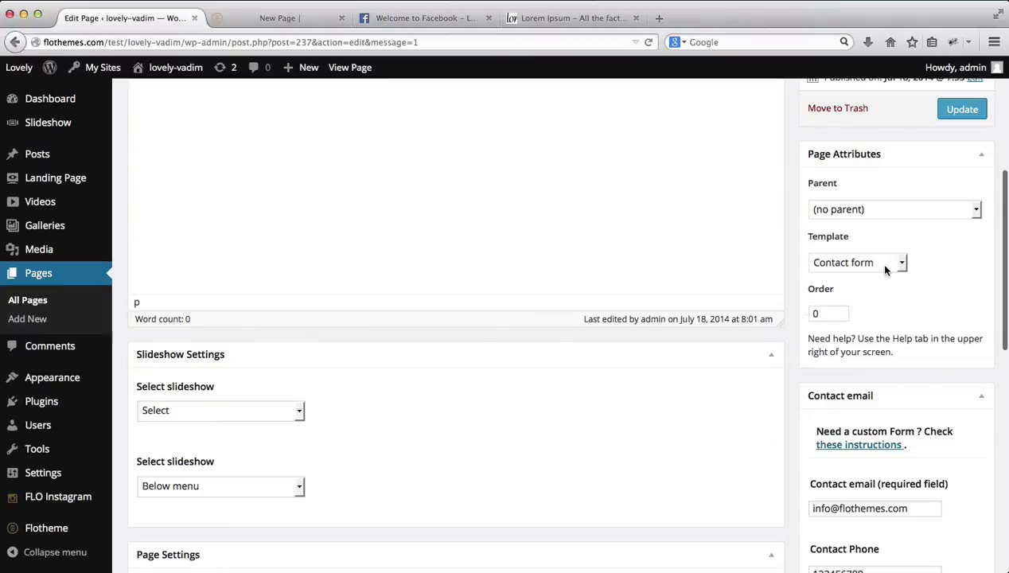
pyautogui.click(877, 262)
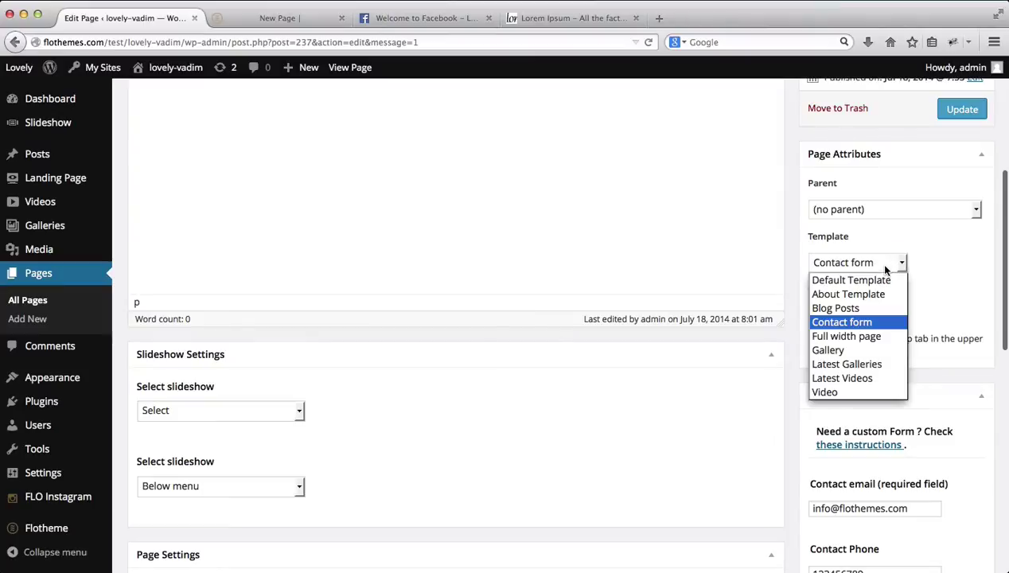
pyautogui.click(861, 336)
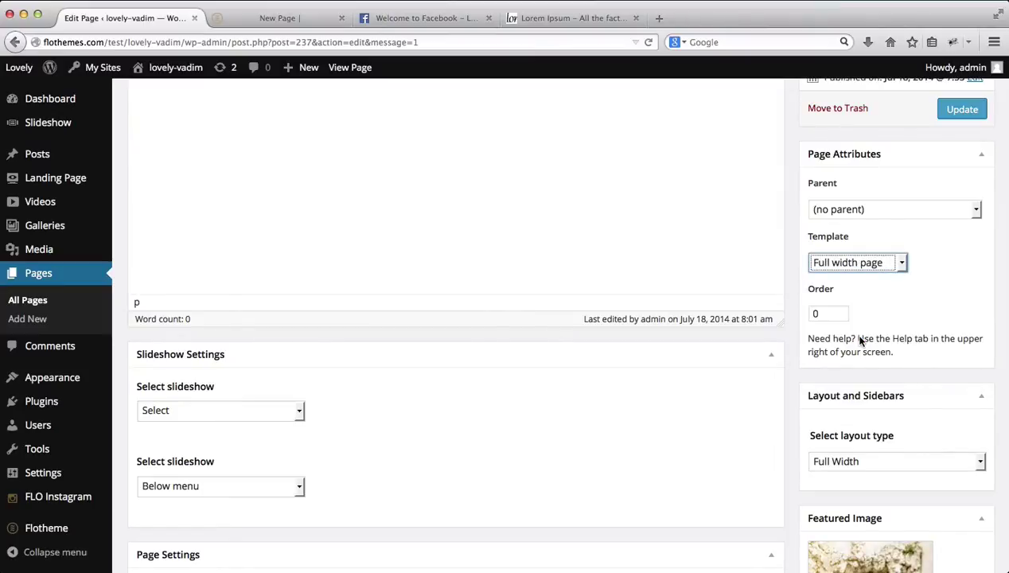
pyautogui.scroll(6, 860, 338)
pyautogui.click(960, 337)
pyautogui.hotkey('ctrl', 'Tab')
pyautogui.press('super+r')
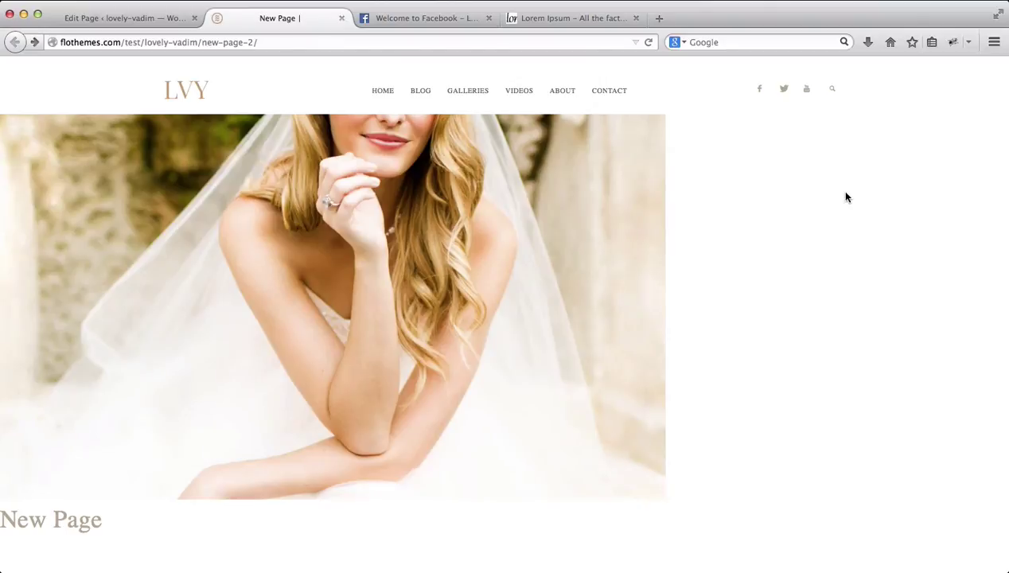
# Step: Paste four Lorem Ipsum paragraphs into the page body and update the page
pyautogui.hotkey('ctrl', 'shift', 'Tab')
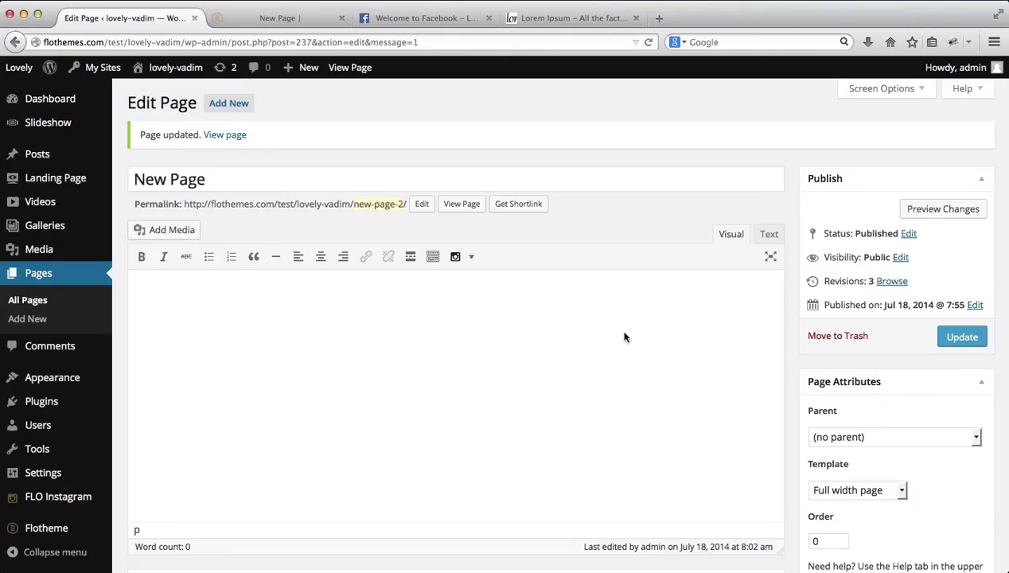
pyautogui.click(584, 382)
pyautogui.write("Lorem Ipsum is simply dummy text of the printing and typesetting industry. Lorem Ipsum has been the industry's standard dummy text ever since the 1500s, when an unknown printer took")
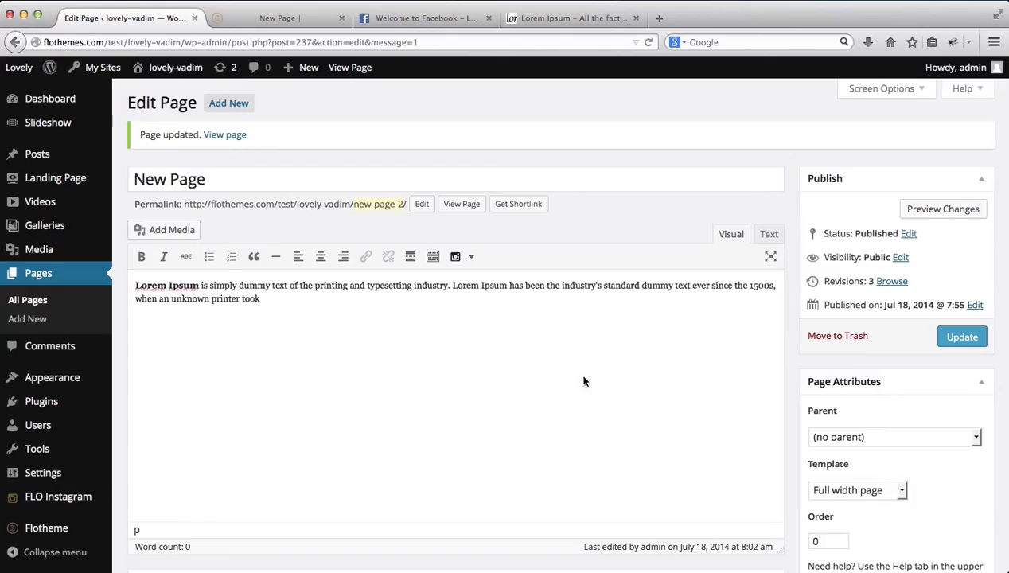
pyautogui.press('super+v')
pyautogui.press('super+v')
pyautogui.write("Lorem Ipsum is simply dummy text of the printing and typesetting industry. Lorem Ipsum has been the industry's standard dummy text ever since the 1500s, when an unknown printer took")
pyautogui.click(959, 337)
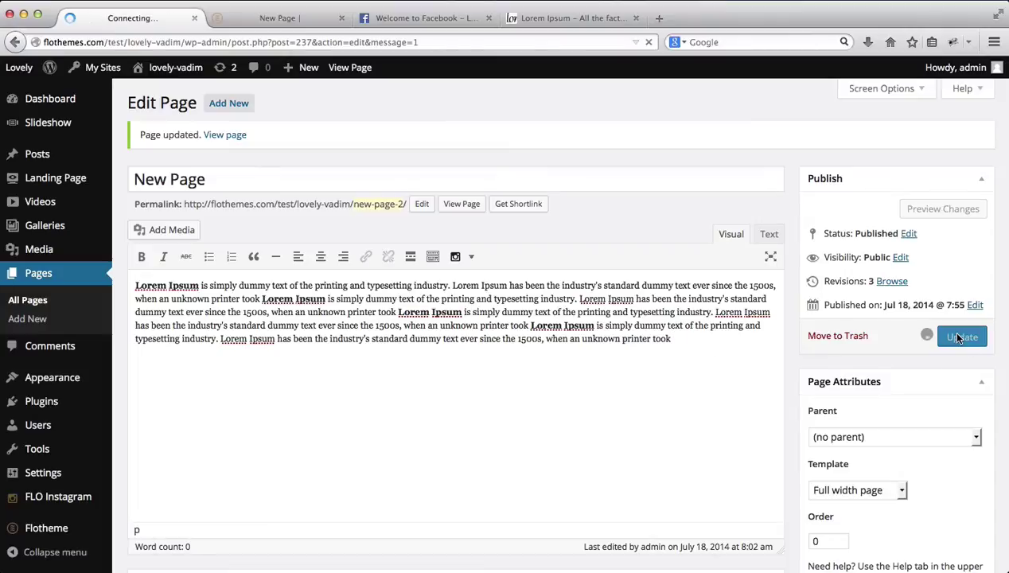
# Step: Reload the live page and review the Lorem Ipsum text below the photo
pyautogui.hotkey('ctrl', 'Tab')
pyautogui.press('super+r')
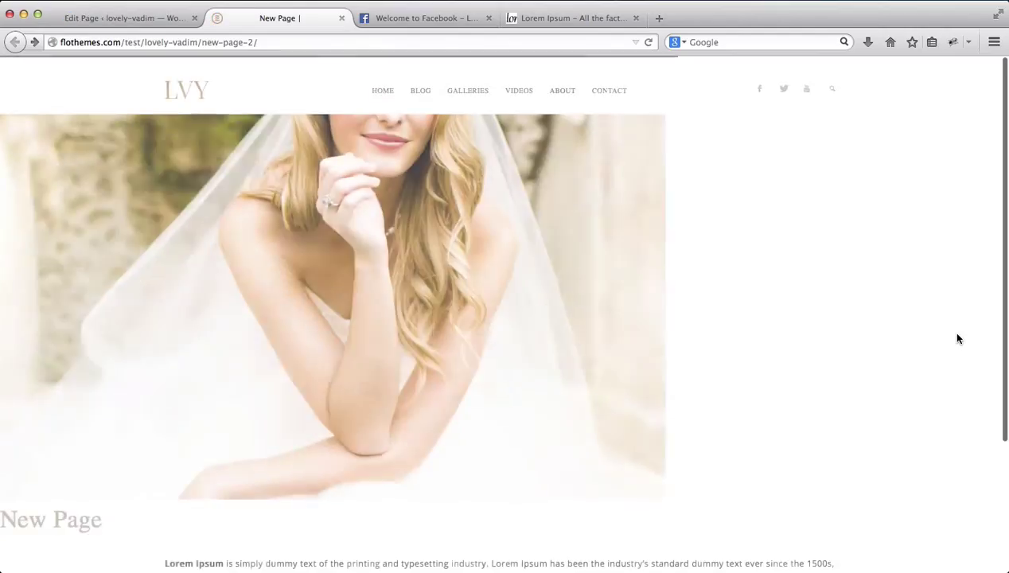
pyautogui.scroll(-3, 958, 339)
pyautogui.scroll(3, 537, 272)
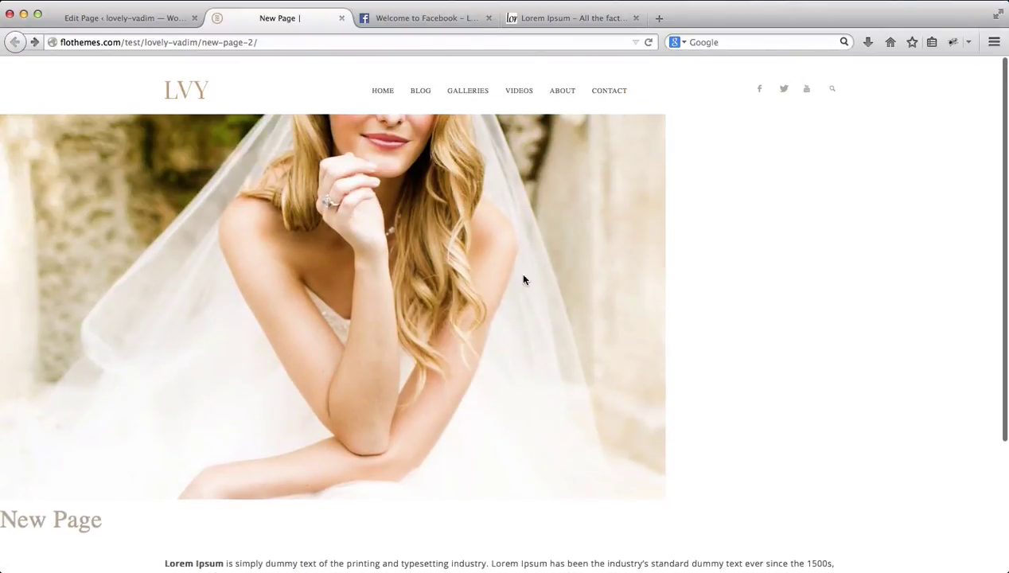
pyautogui.scroll(-3, 577, 266)
pyautogui.doubleClick(359, 431)
pyautogui.tripleClick(359, 431)
pyautogui.scroll(3, 359, 436)
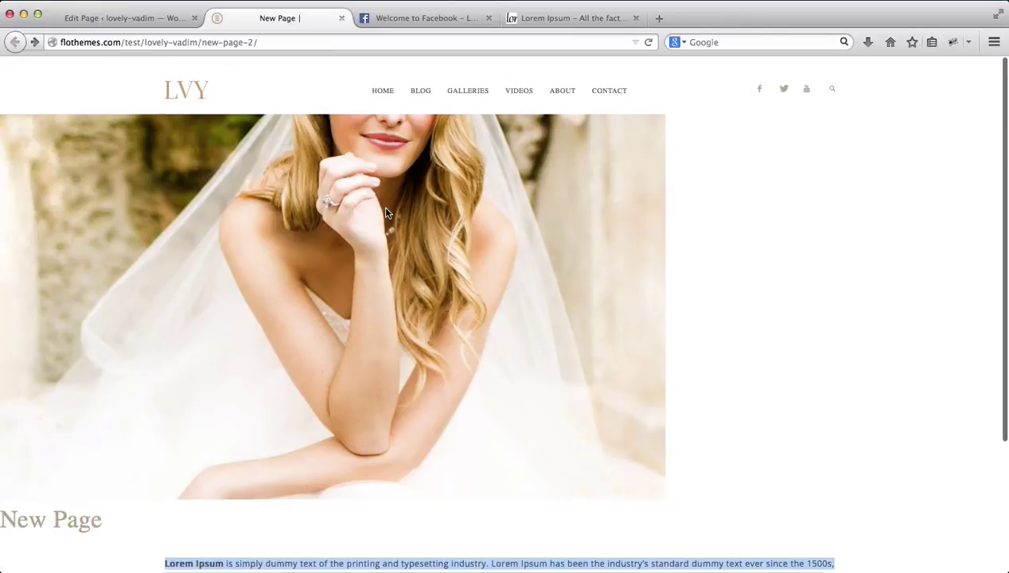
pyautogui.scroll(-3, 385, 213)
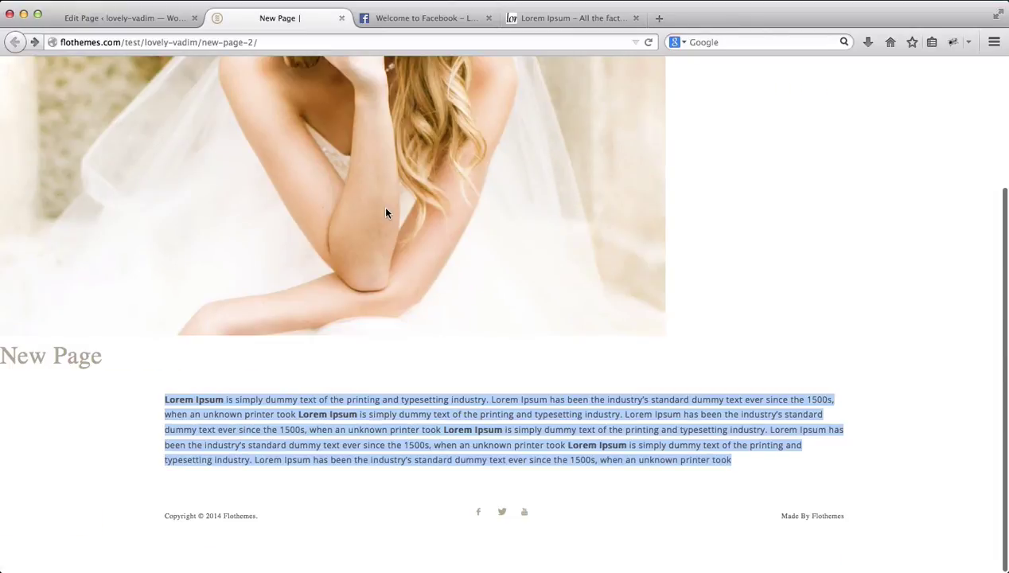
pyautogui.scroll(3, 385, 212)
pyautogui.scroll(-3, 274, 218)
# Step: Switch the page template to Gallery
pyautogui.click(131, 21)
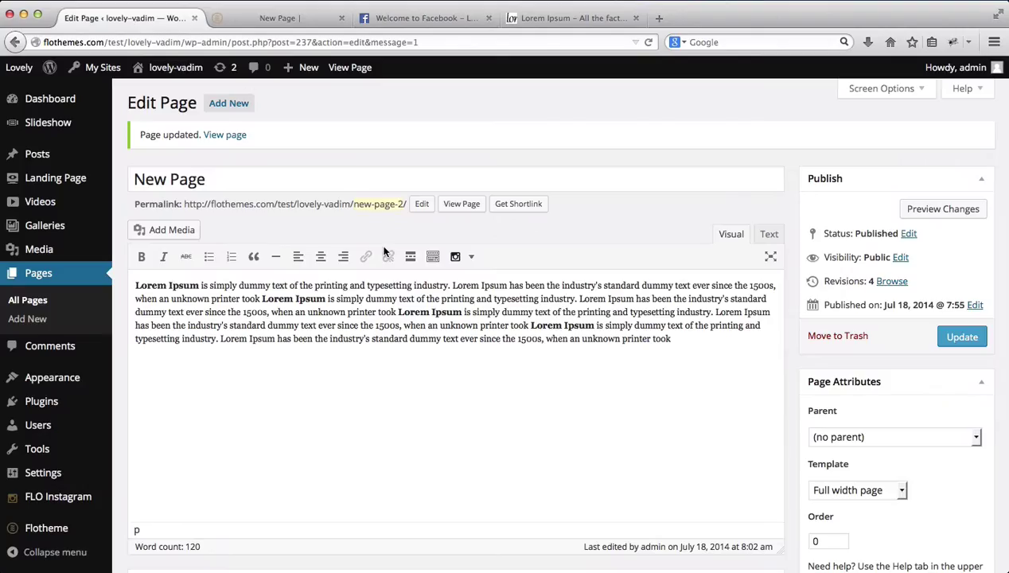
pyautogui.scroll(-5, 385, 251)
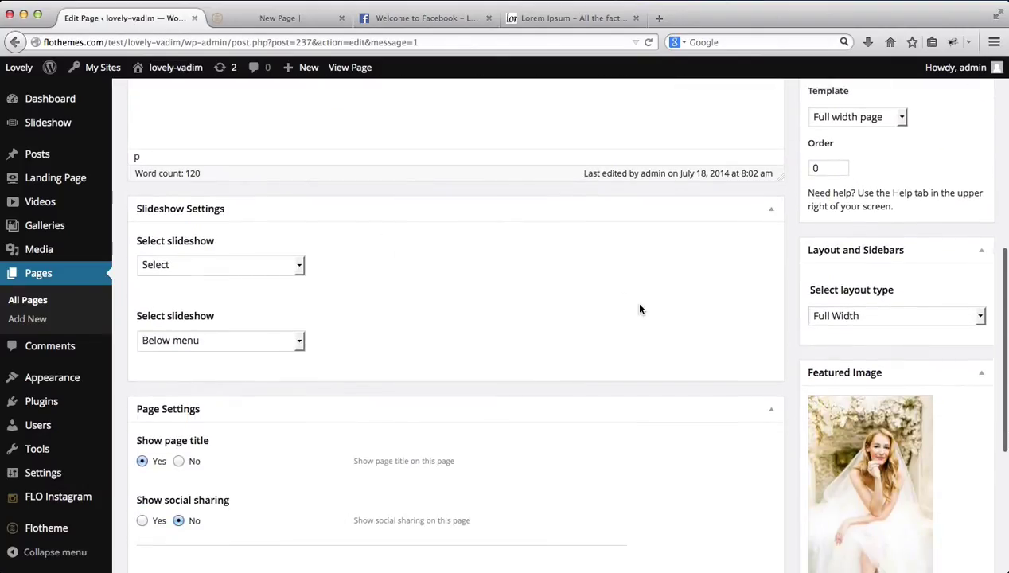
pyautogui.scroll(-4, 640, 309)
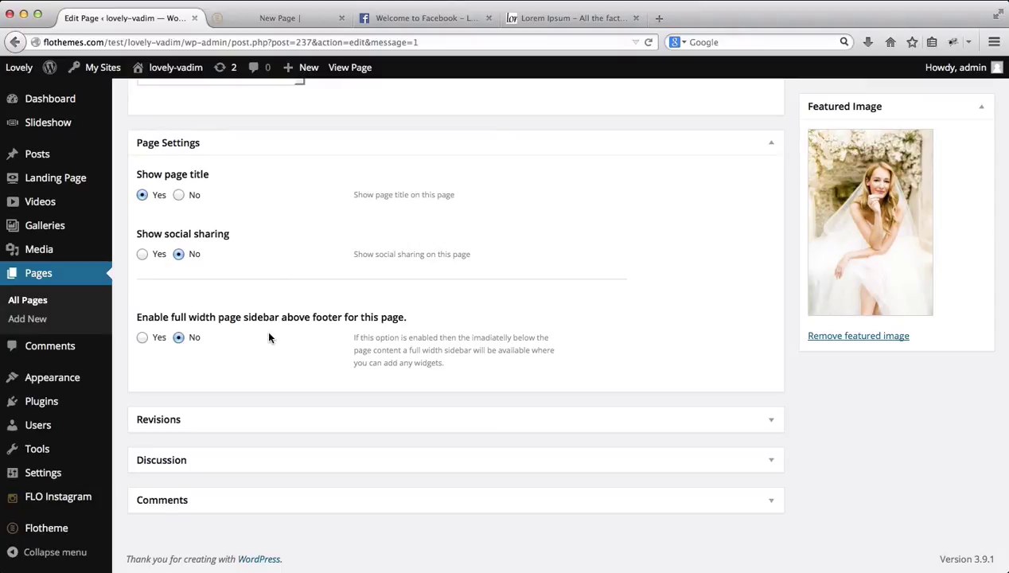
pyautogui.scroll(4, 270, 338)
pyautogui.scroll(5, 269, 338)
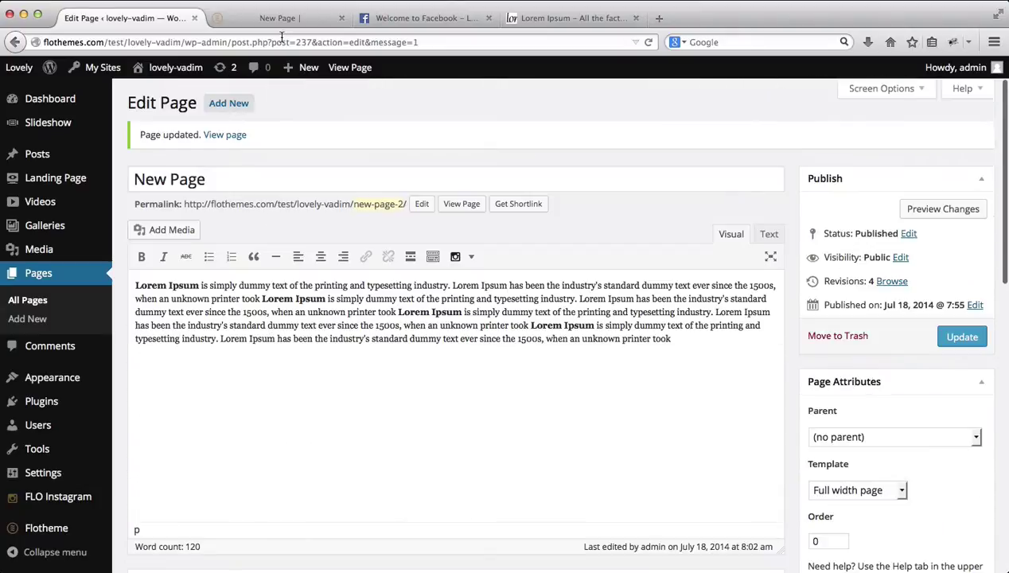
pyautogui.scroll(-2, 733, 364)
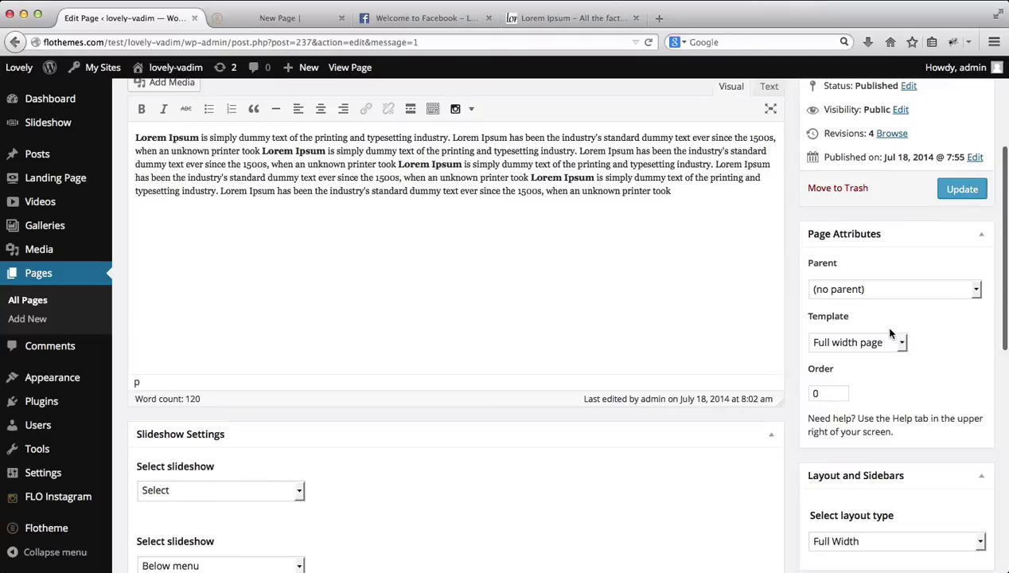
pyautogui.click(869, 344)
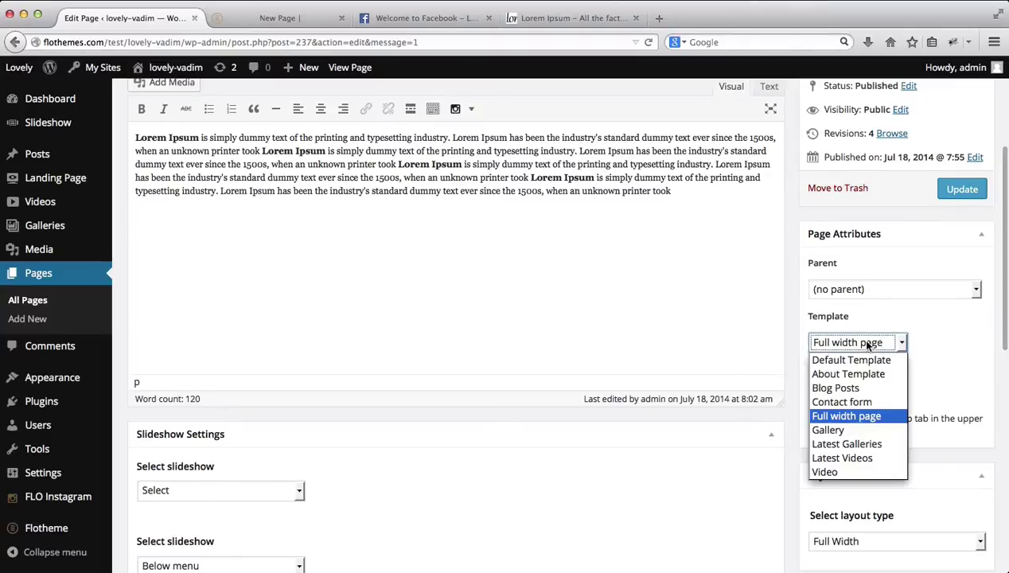
pyautogui.click(836, 426)
# Step: Remove the featured image and all body text, then update and reload the live page
pyautogui.scroll(-5, 904, 394)
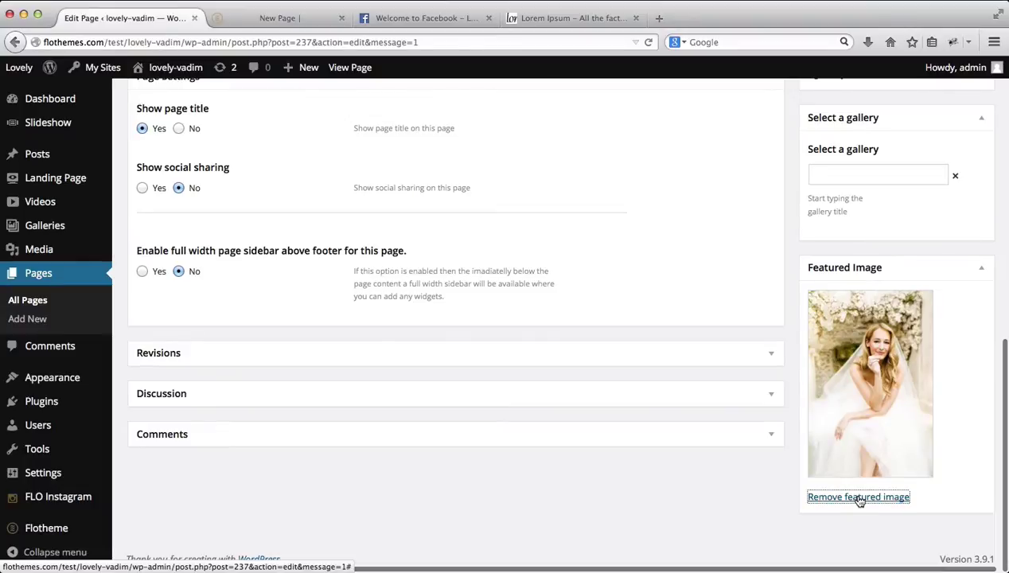
pyautogui.click(858, 497)
pyautogui.scroll(10, 906, 403)
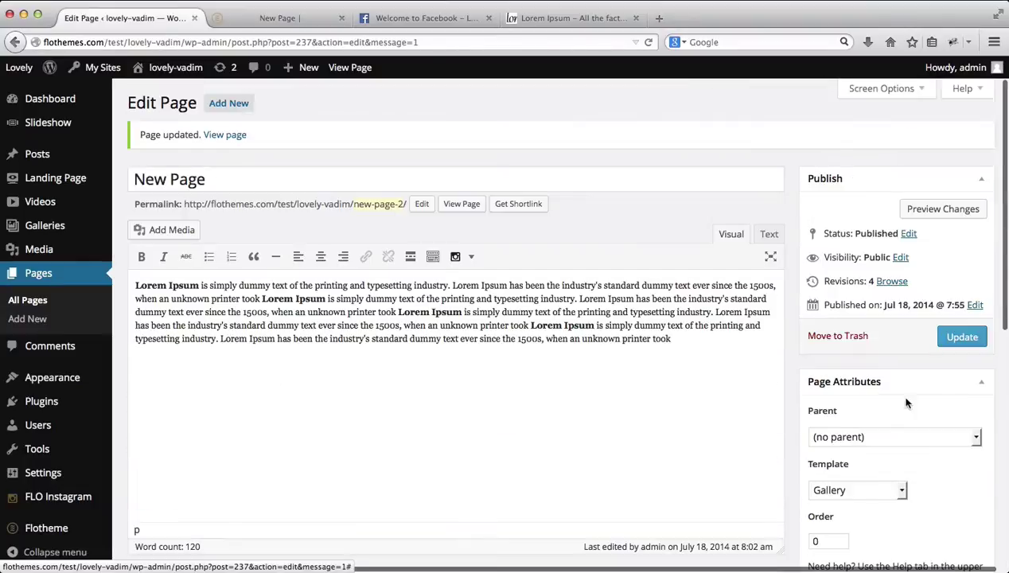
pyautogui.click(753, 357)
pyautogui.press('super+a')
pyautogui.press('BackSpace')
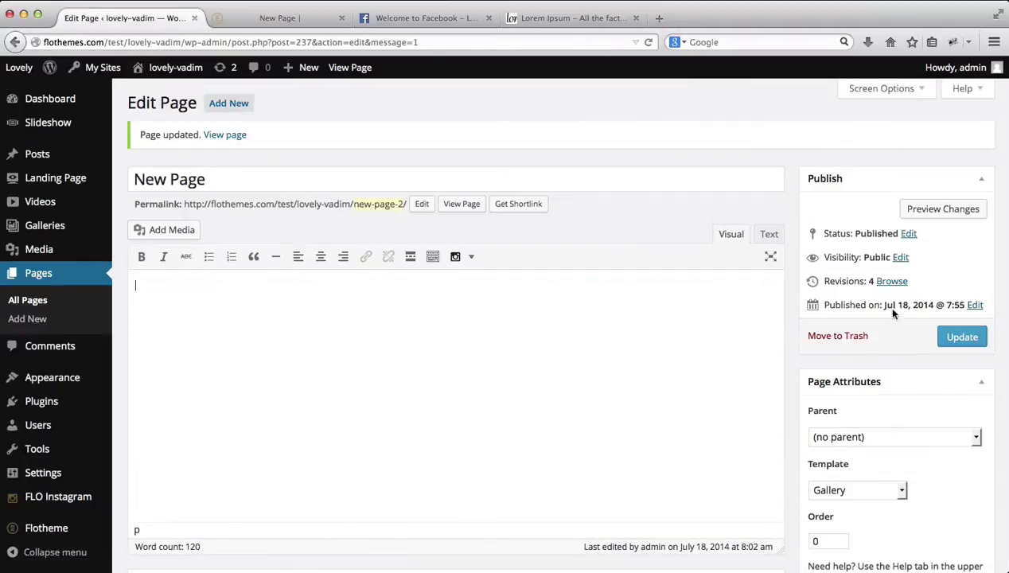
pyautogui.click(967, 337)
pyautogui.hotkey('ctrl', 'Tab')
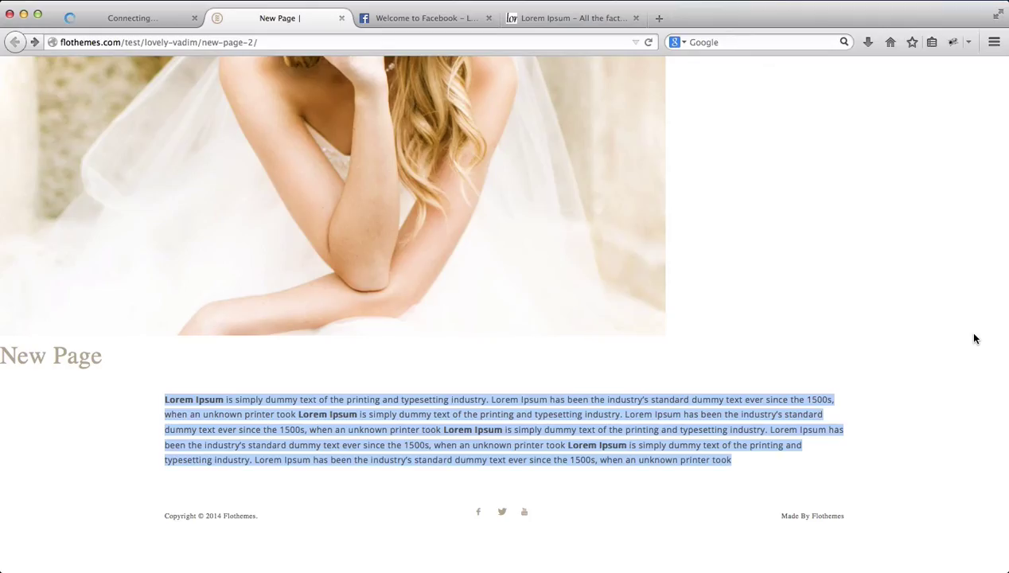
pyautogui.press('super+r')
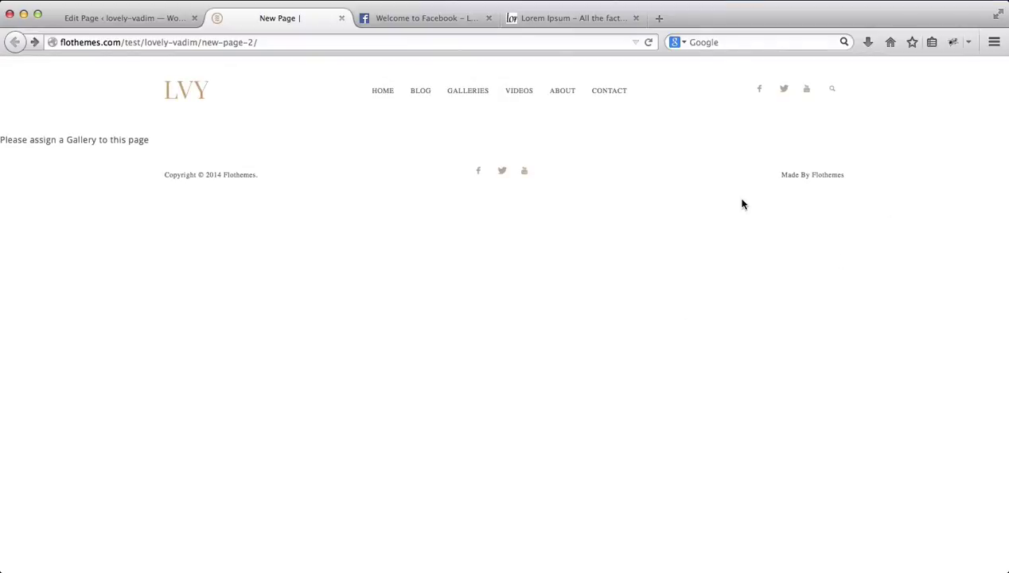
# Step: Open the galleries list in a new tab to look up the gallery's name
pyautogui.hotkey('ctrl', 'shift', 'Tab')
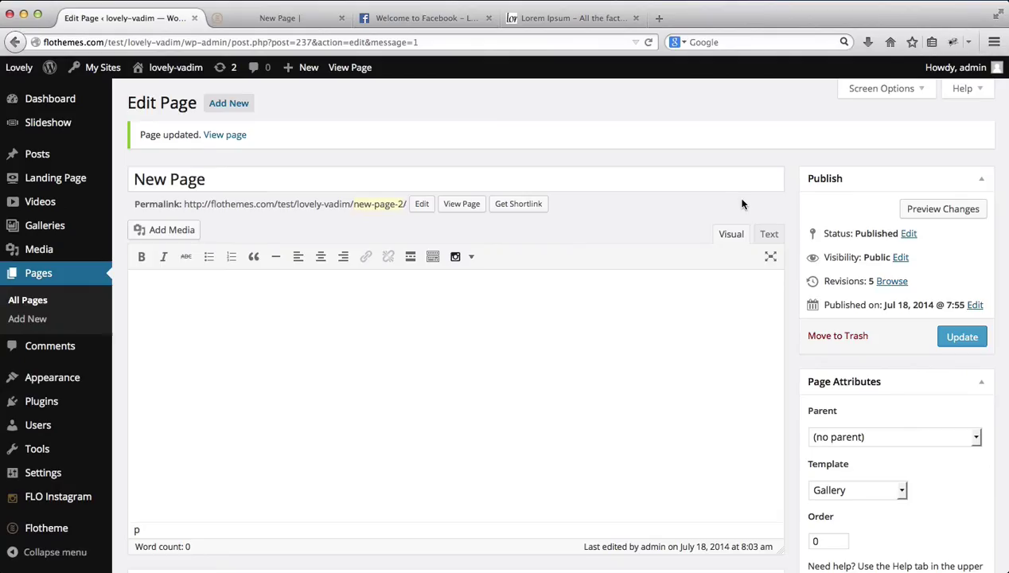
pyautogui.scroll(-5, 742, 204)
pyautogui.scroll(-2, 742, 205)
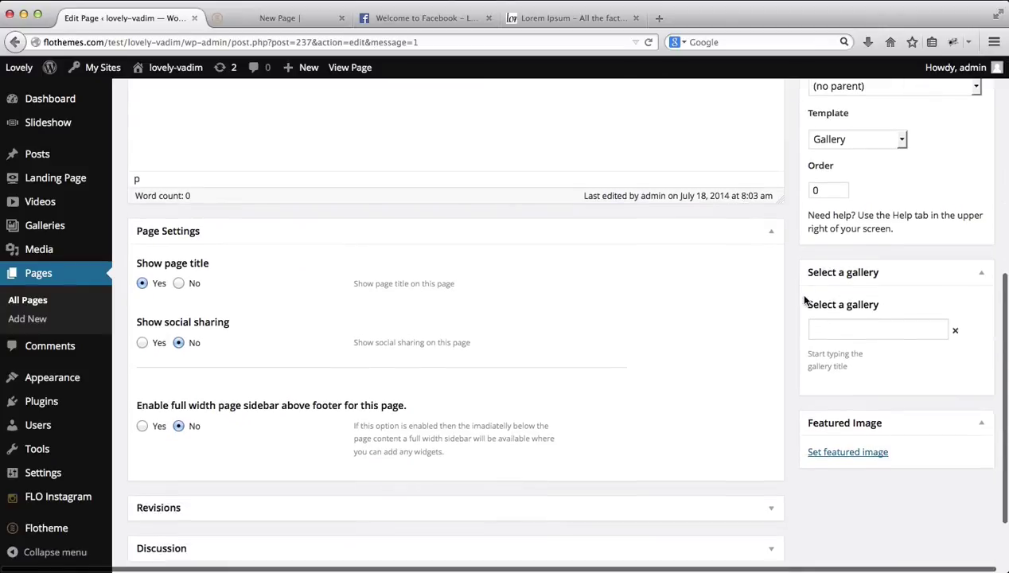
pyautogui.click(821, 329)
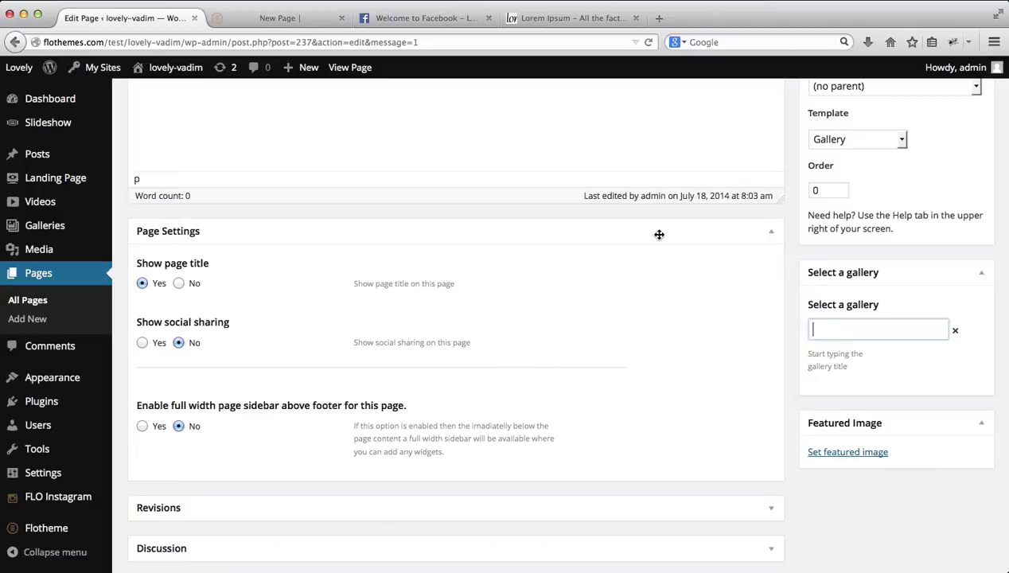
pyautogui.scroll(2, 657, 232)
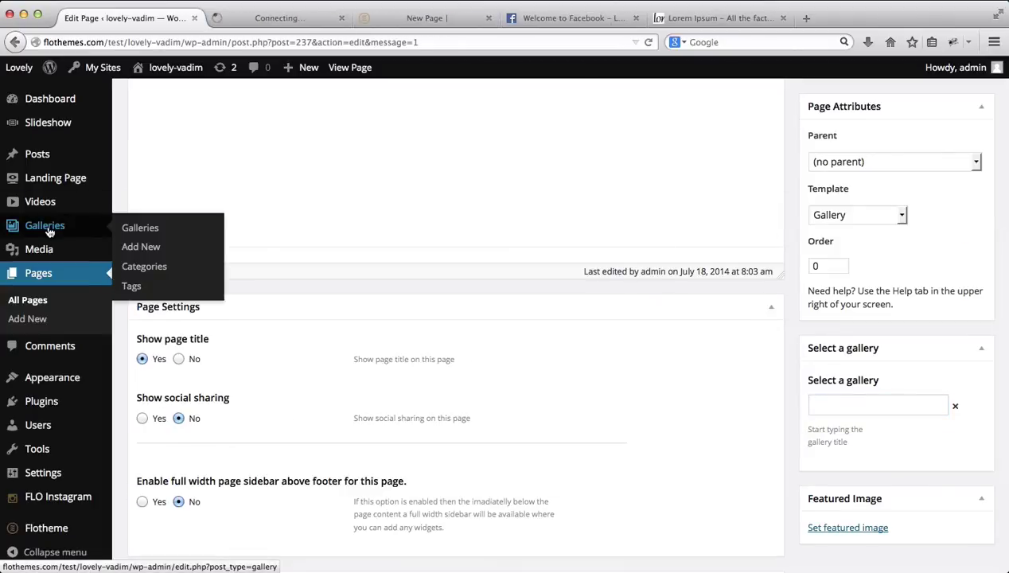
pyautogui.middleClick(48, 226)
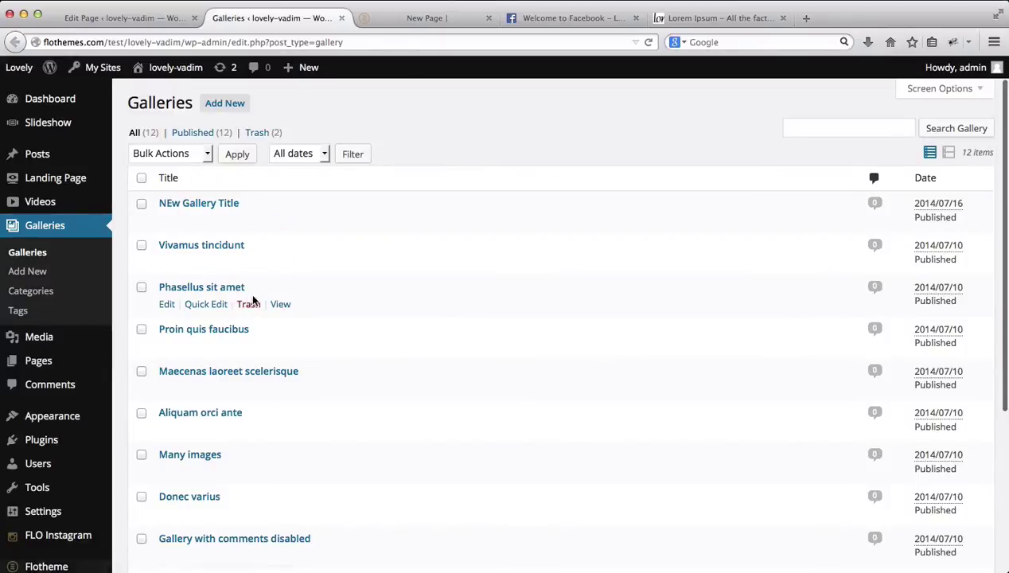
pyautogui.click(106, 18)
# Step: Search 'new gal', assign the NEw Gallery Title gallery, and update the page
pyautogui.click(853, 402)
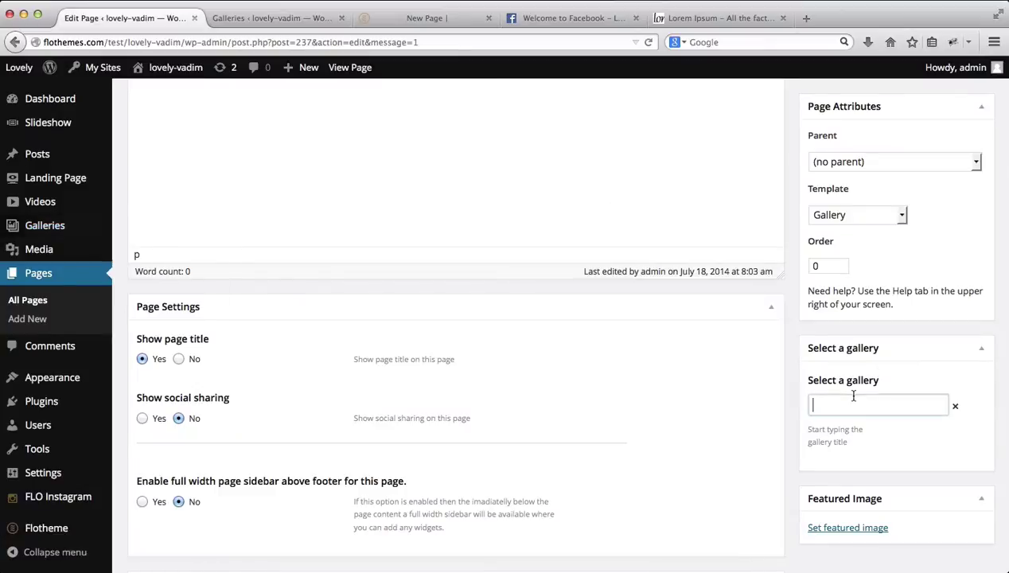
pyautogui.write('new gall')
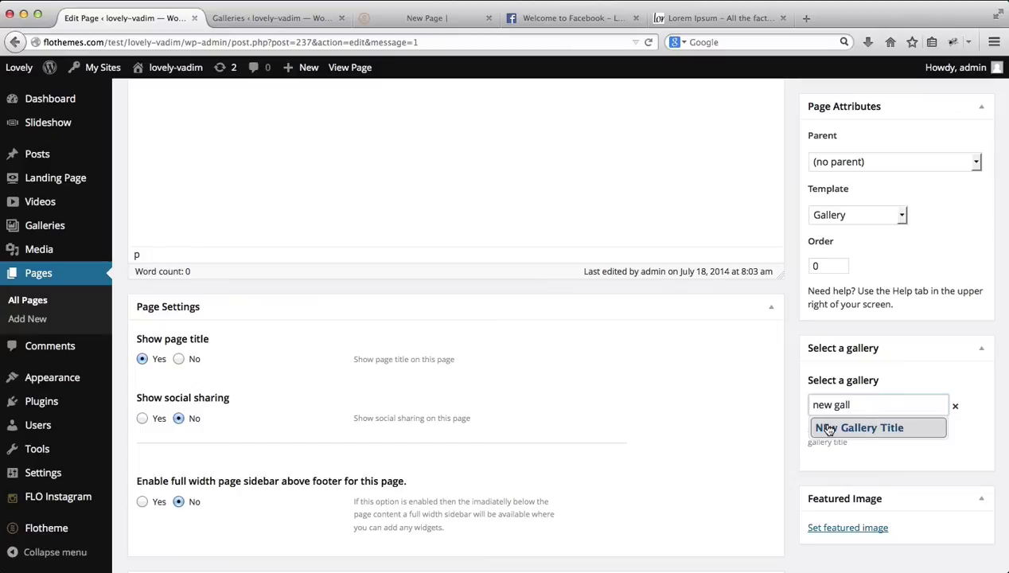
pyautogui.click(829, 429)
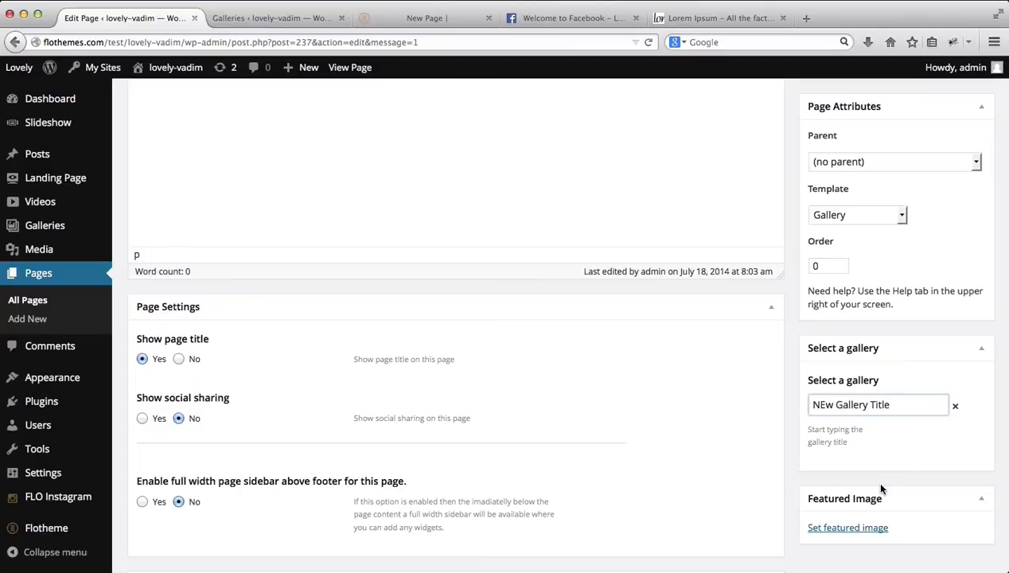
pyautogui.scroll(5, 905, 423)
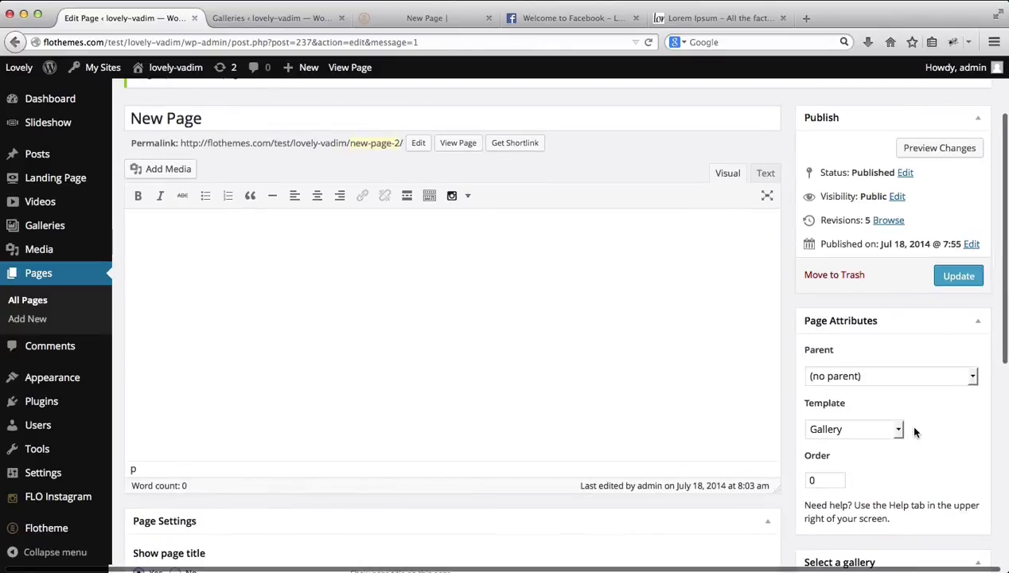
pyautogui.click(959, 275)
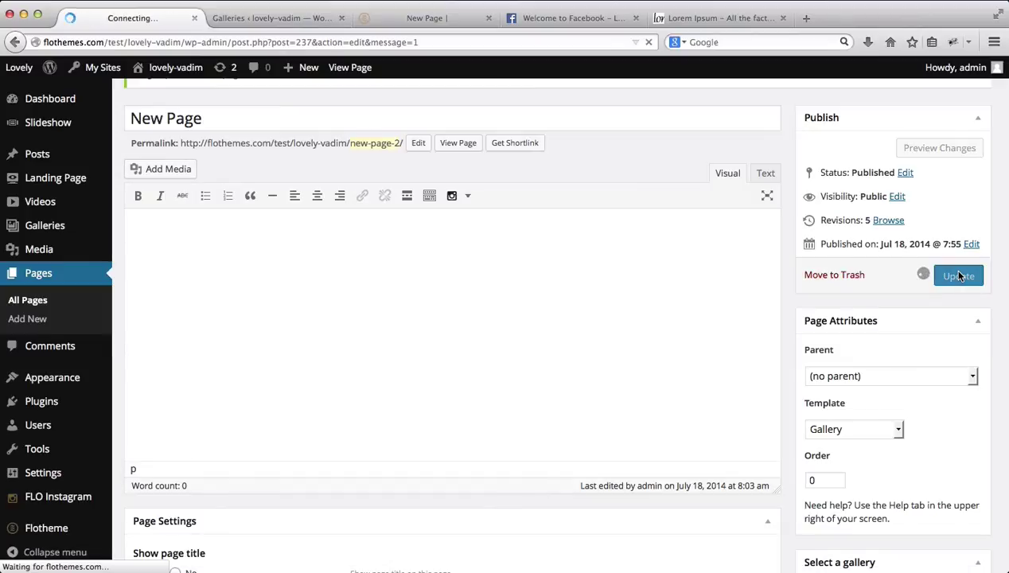
# Step: Close the galleries tab, reload the live page, and advance the slideshow three images
pyautogui.hotkey('ctrl', 'Tab')
pyautogui.press('super+w')
pyautogui.press('super+r')
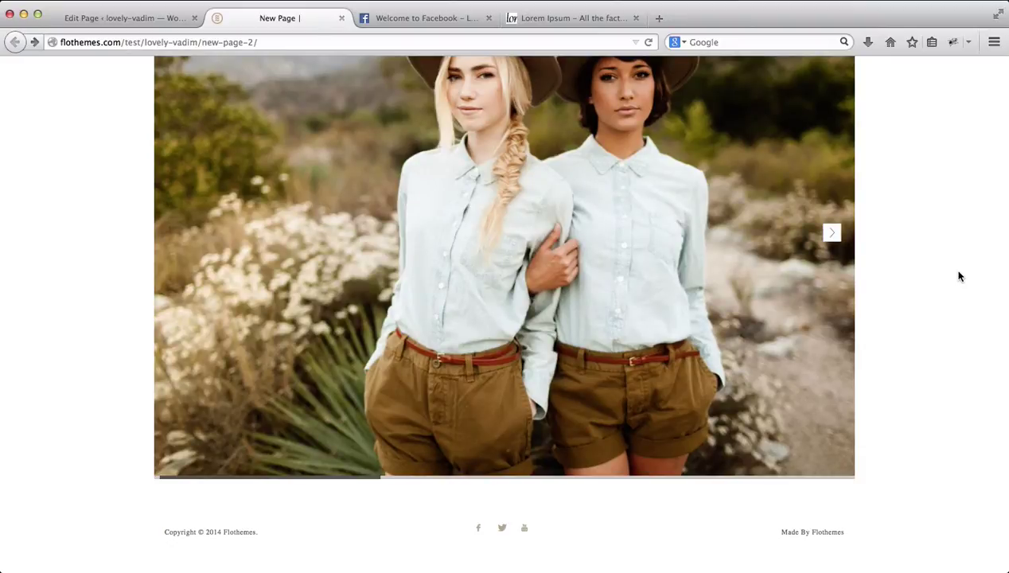
pyautogui.scroll(3, 960, 276)
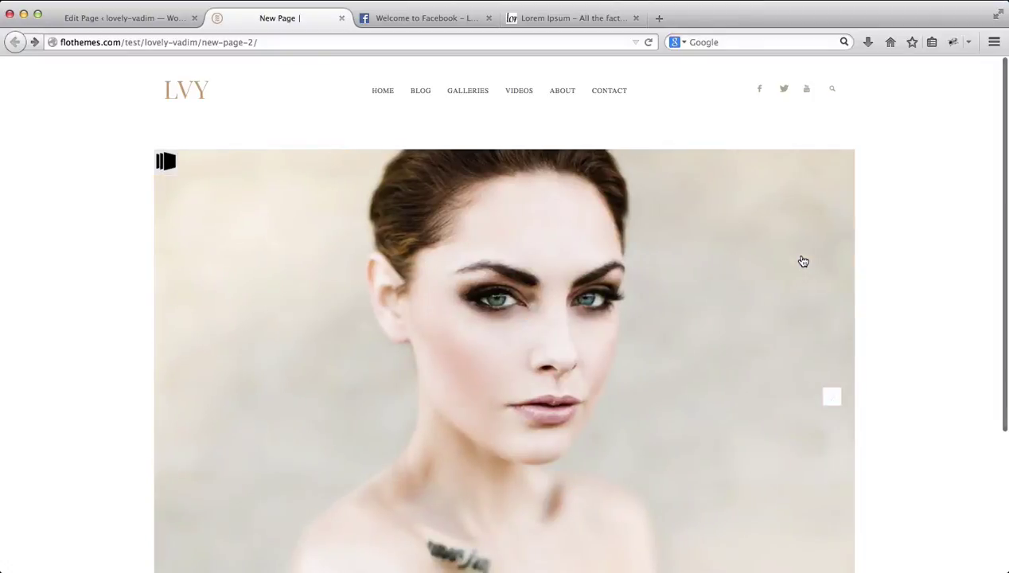
pyautogui.scroll(-3, 969, 209)
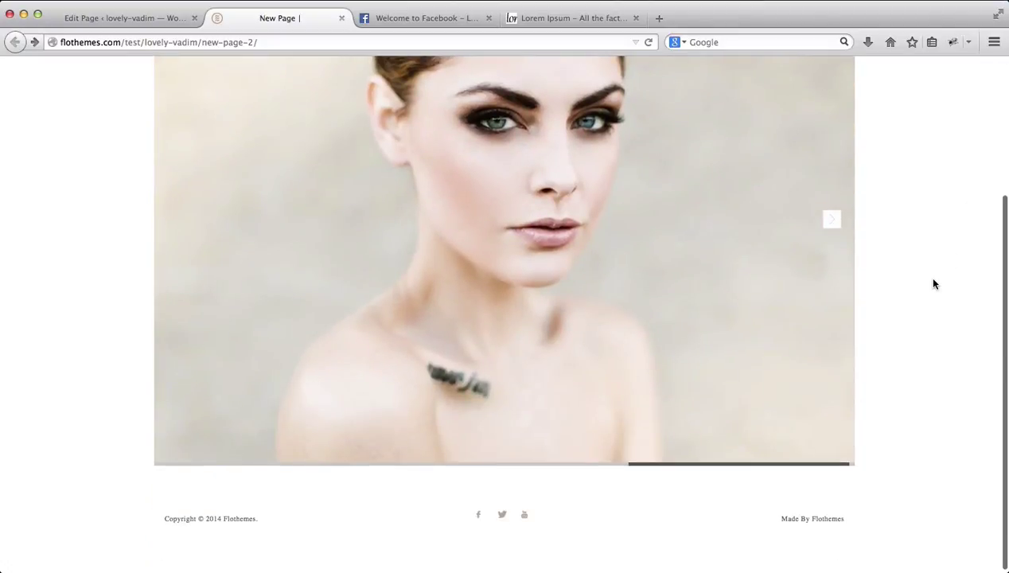
pyautogui.click(829, 226)
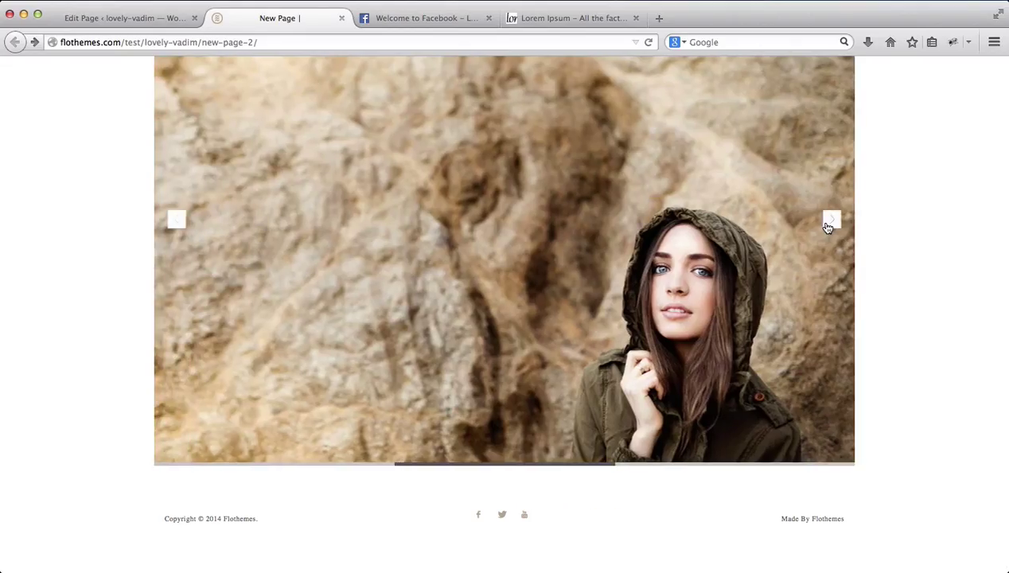
pyautogui.click(829, 228)
pyautogui.click(828, 228)
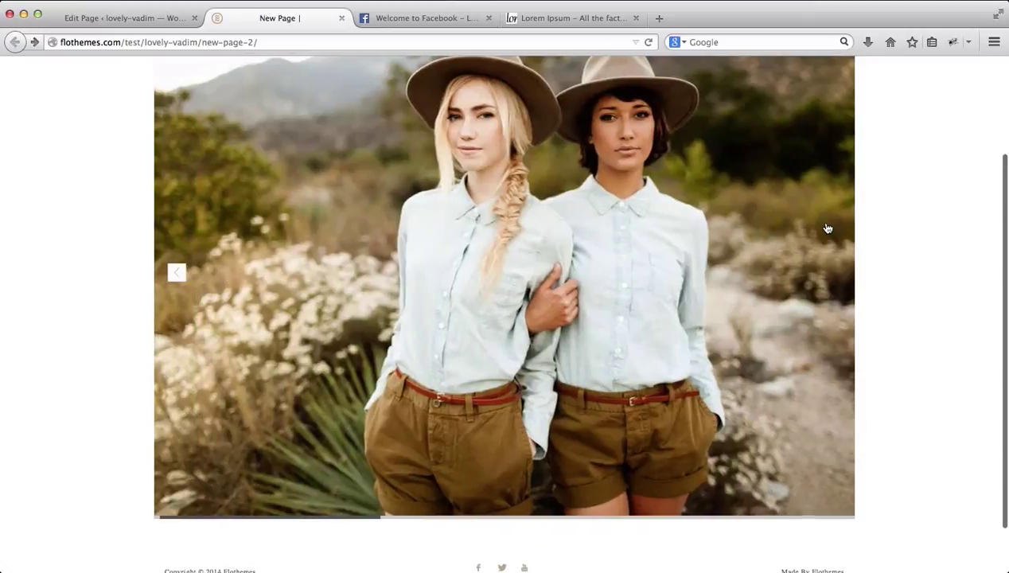
pyautogui.scroll(2, 928, 324)
# Step: Switch the page template to Latest Galleries and update
pyautogui.hotkey('ctrl', 'shift', 'Tab')
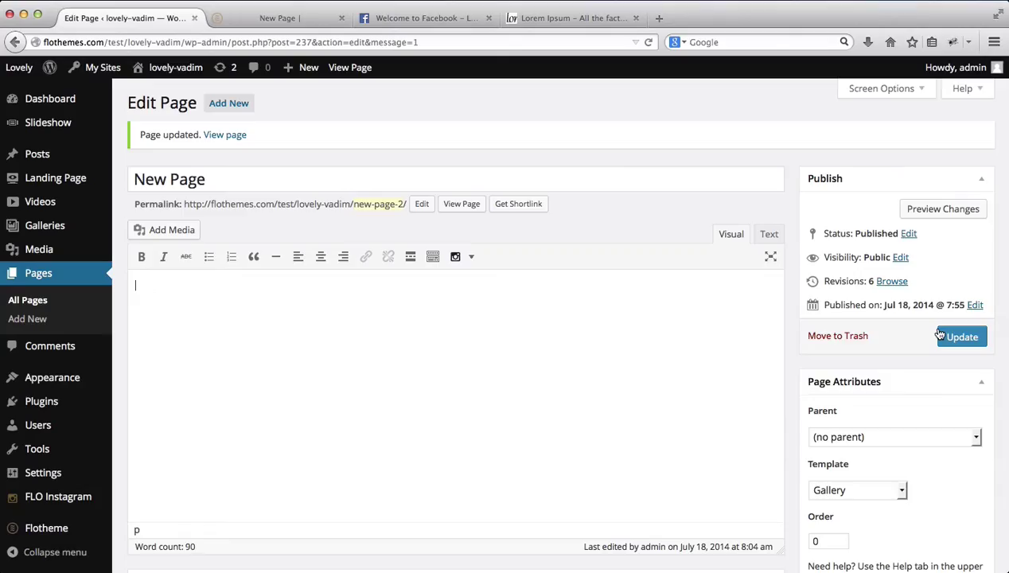
pyautogui.scroll(-5, 938, 333)
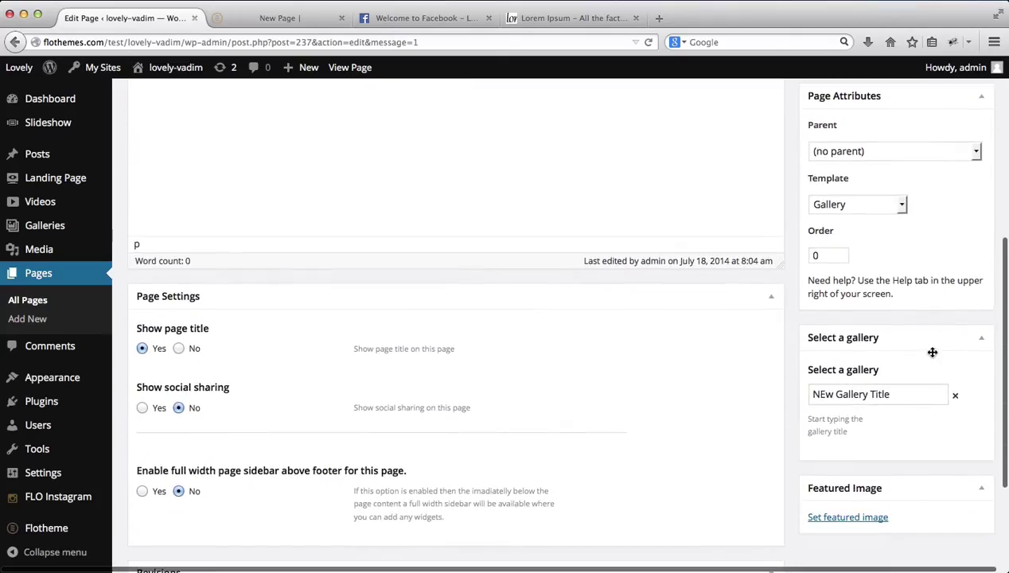
pyautogui.click(902, 205)
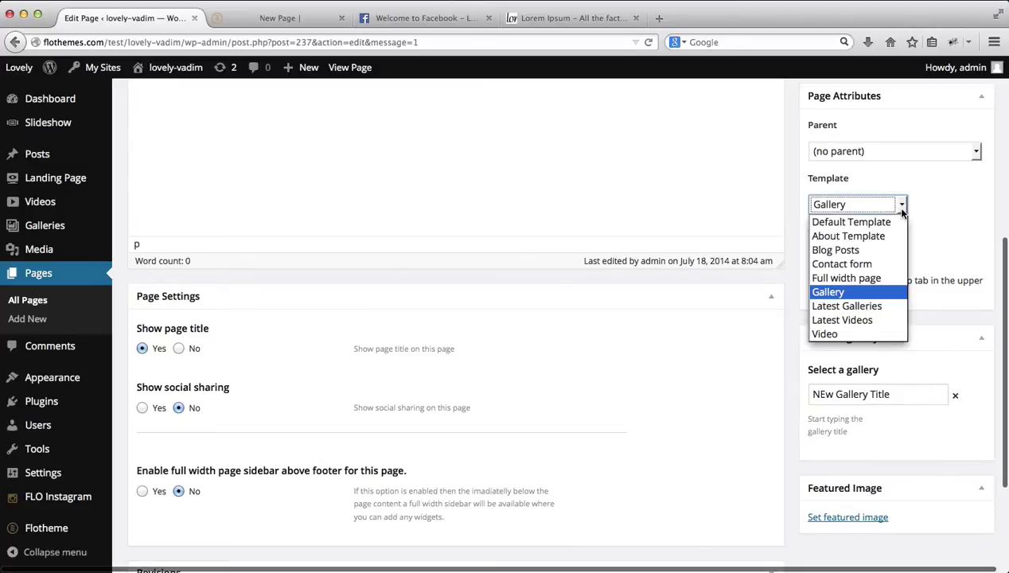
pyautogui.click(827, 307)
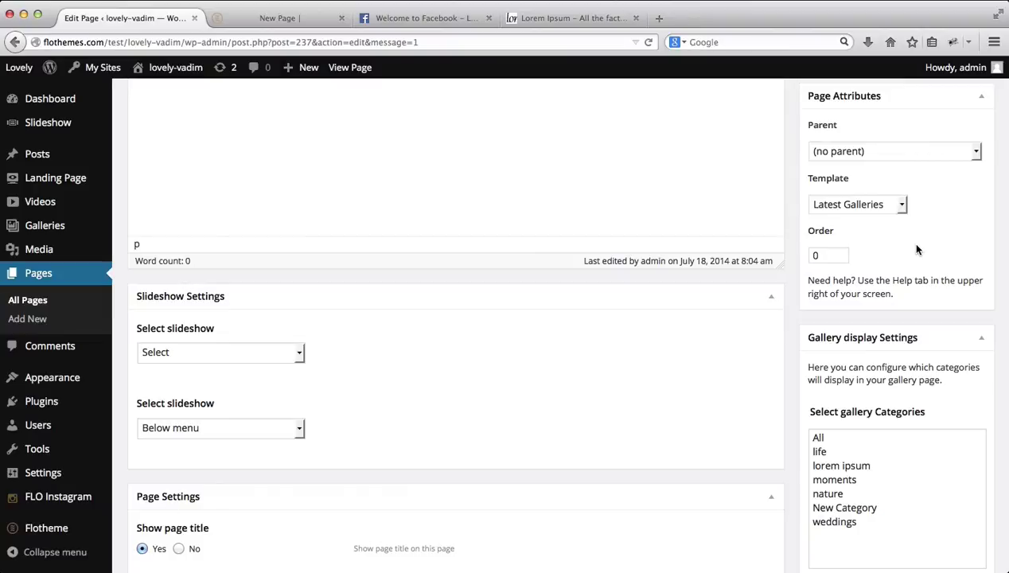
pyautogui.scroll(3, 916, 250)
pyautogui.click(955, 215)
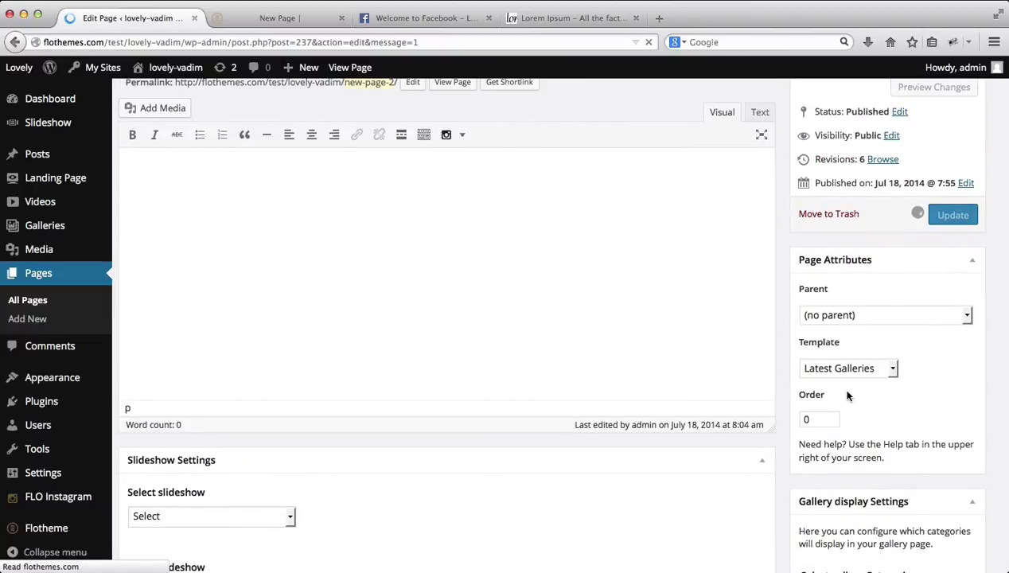
# Step: Show All gallery categories in the even grid view and update the page
pyautogui.click(886, 374)
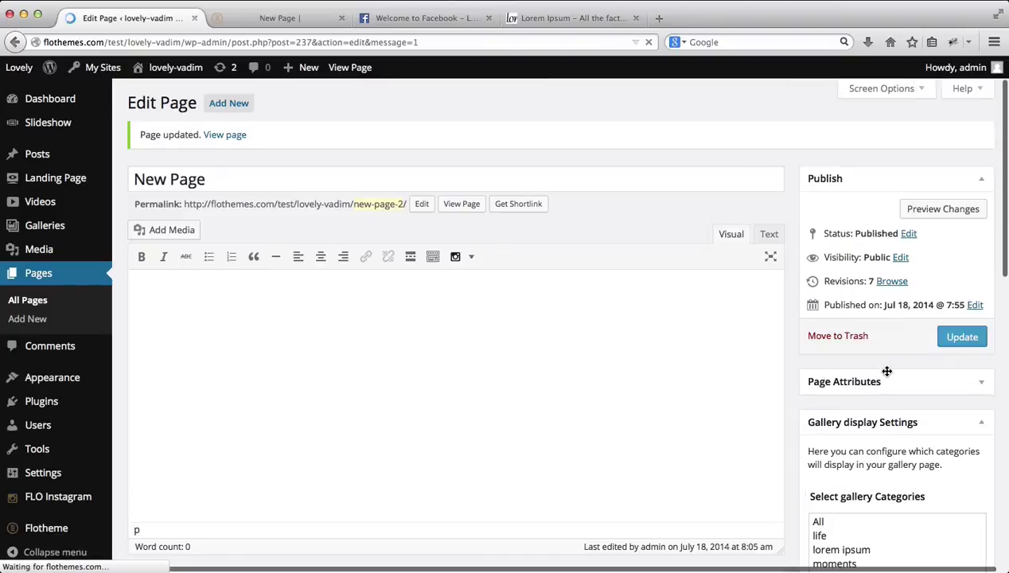
pyautogui.scroll(-5, 931, 417)
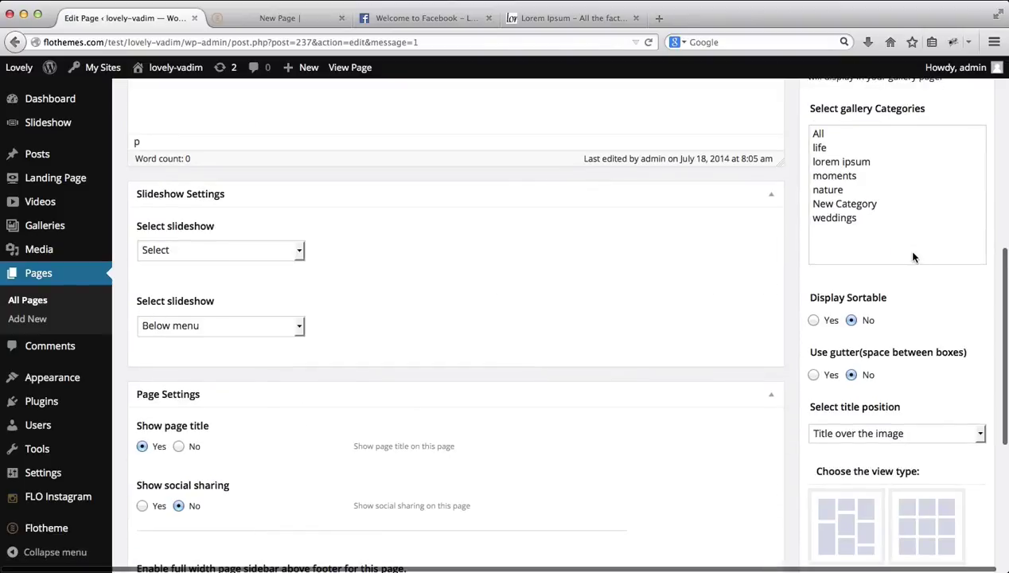
pyautogui.scroll(1, 914, 257)
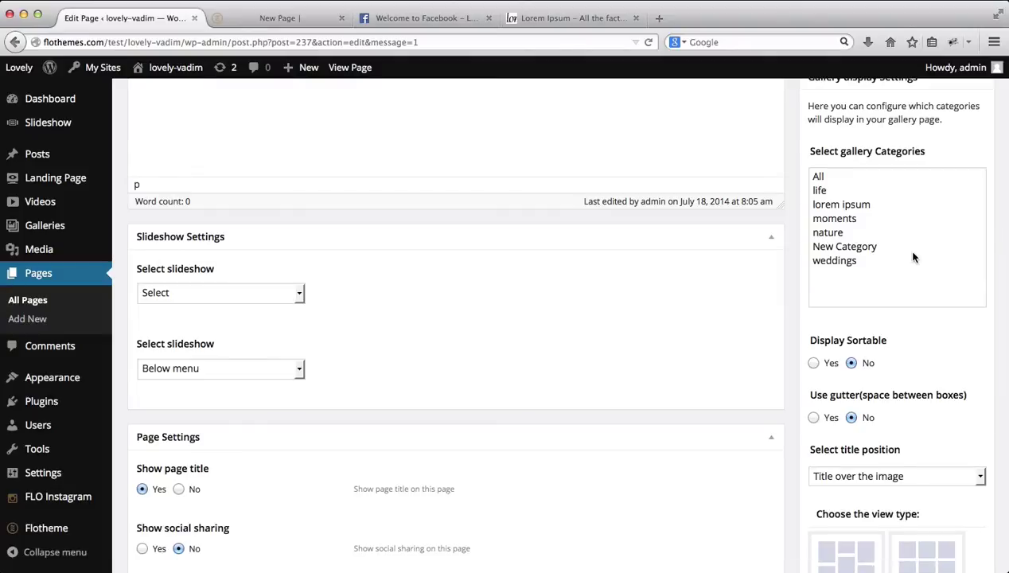
pyautogui.scroll(5, 913, 257)
pyautogui.scroll(-12, 914, 258)
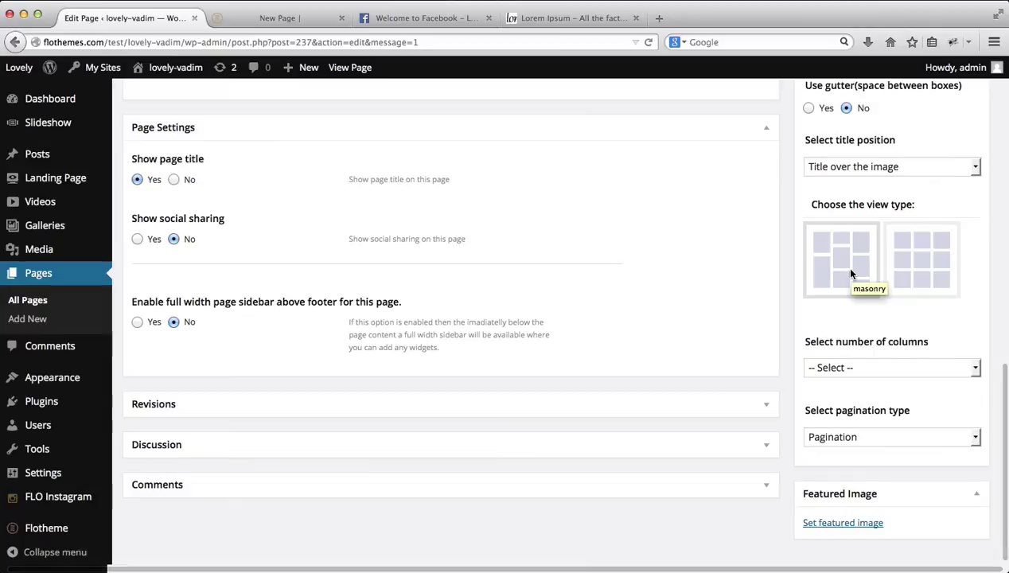
pyautogui.scroll(5, 913, 275)
pyautogui.scroll(5, 913, 275)
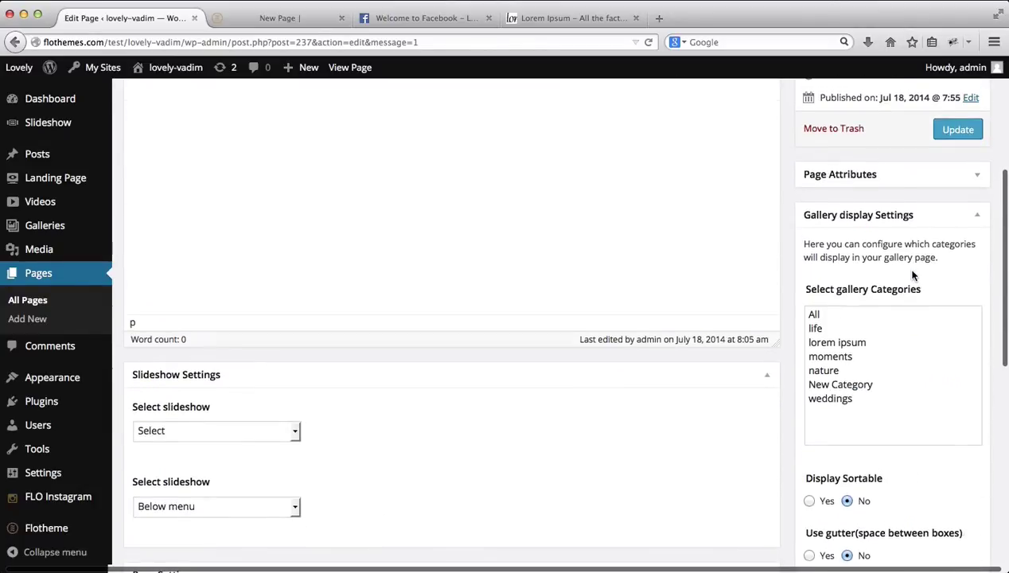
pyautogui.scroll(3, 913, 275)
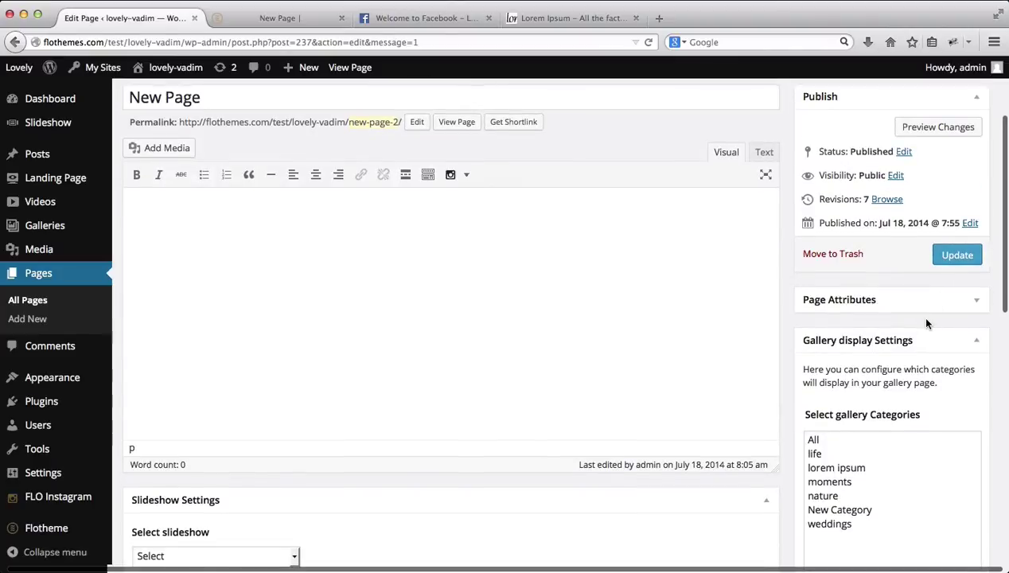
pyautogui.click(814, 442)
pyautogui.scroll(-5, 815, 442)
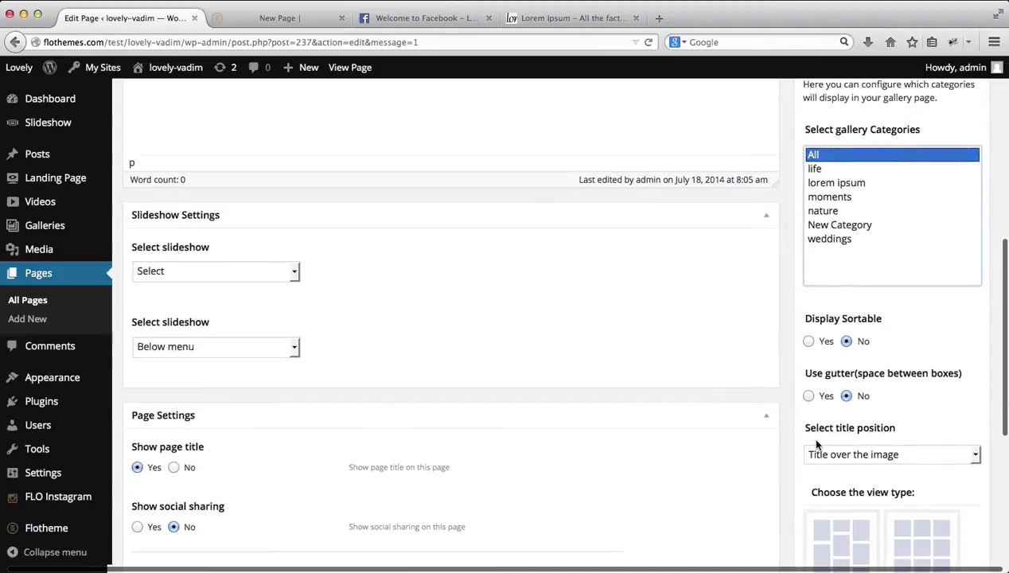
pyautogui.click(923, 543)
pyautogui.scroll(5, 923, 543)
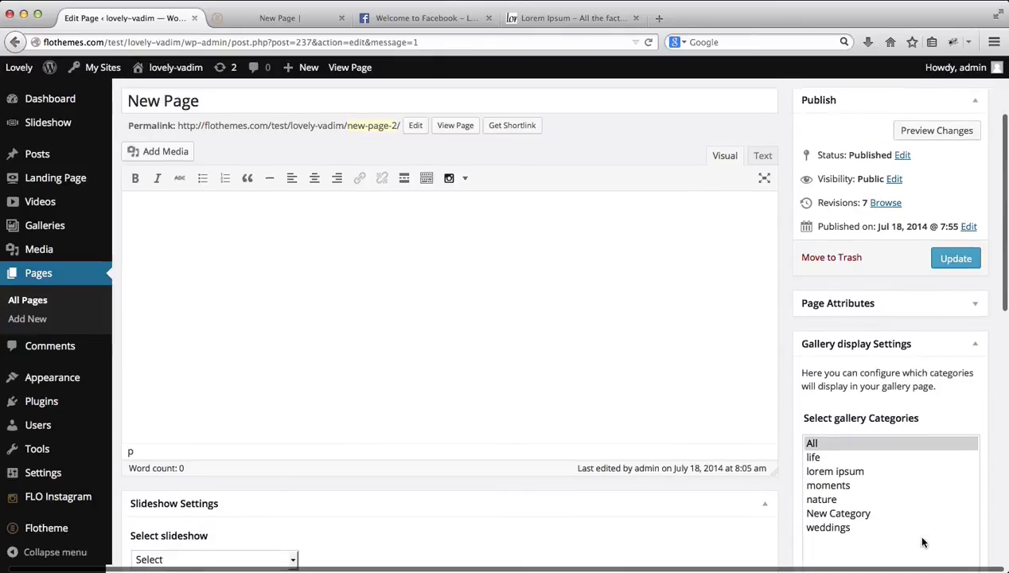
pyautogui.click(958, 258)
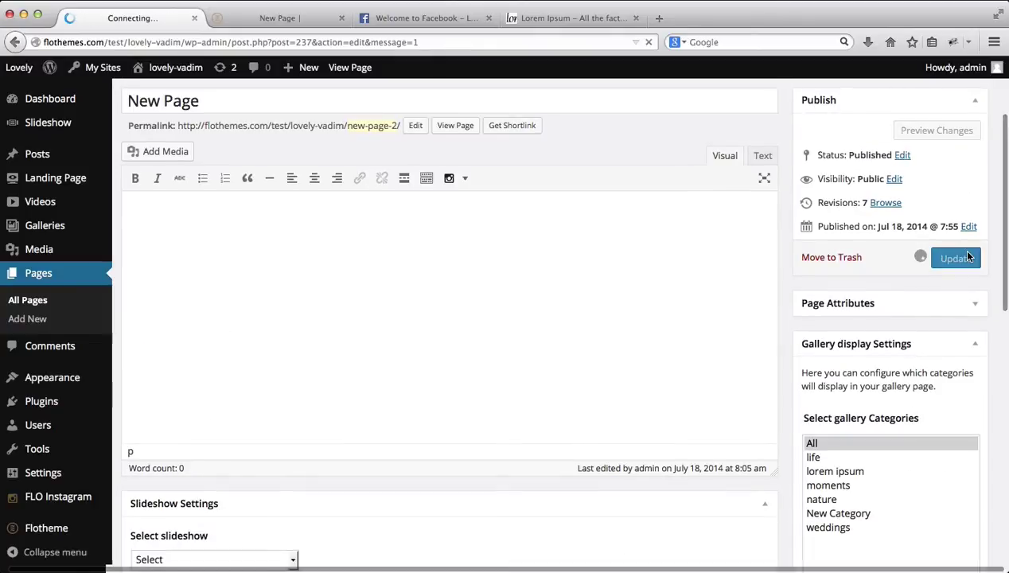
pyautogui.click(288, 16)
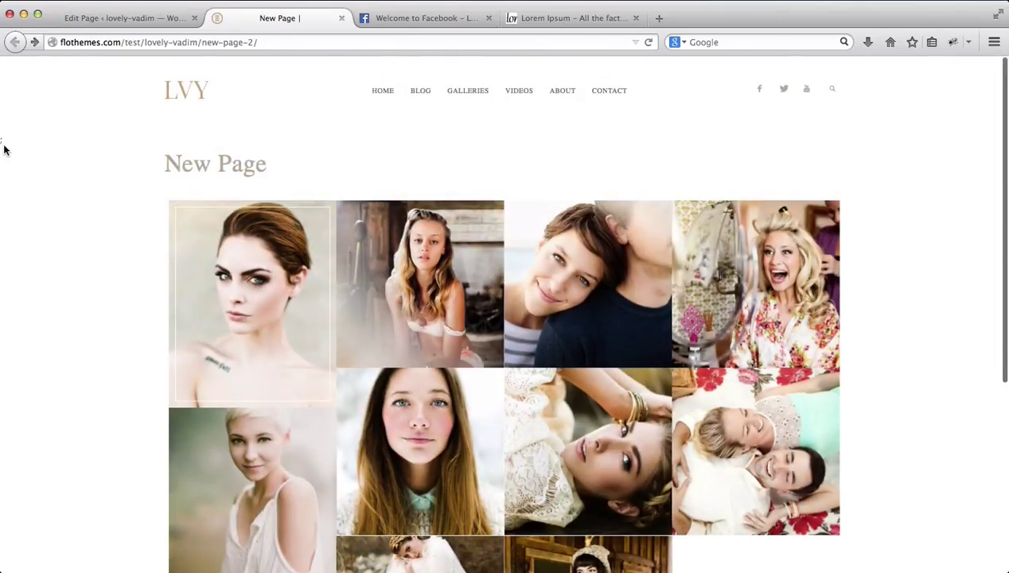
pyautogui.scroll(-5, 4, 150)
pyautogui.scroll(5, 4, 150)
pyautogui.click(101, 19)
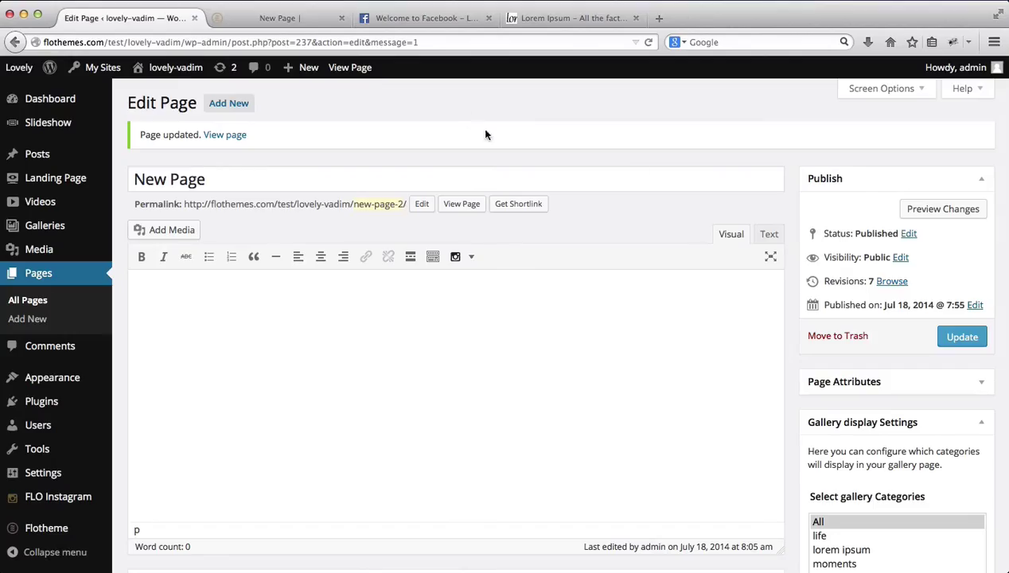
pyautogui.click(297, 19)
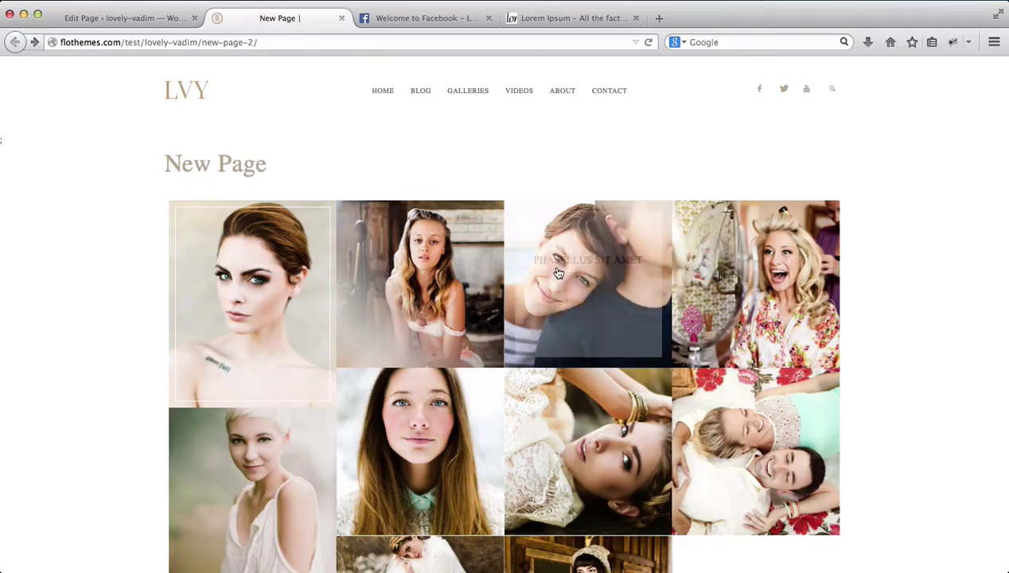
pyautogui.scroll(-5, 608, 179)
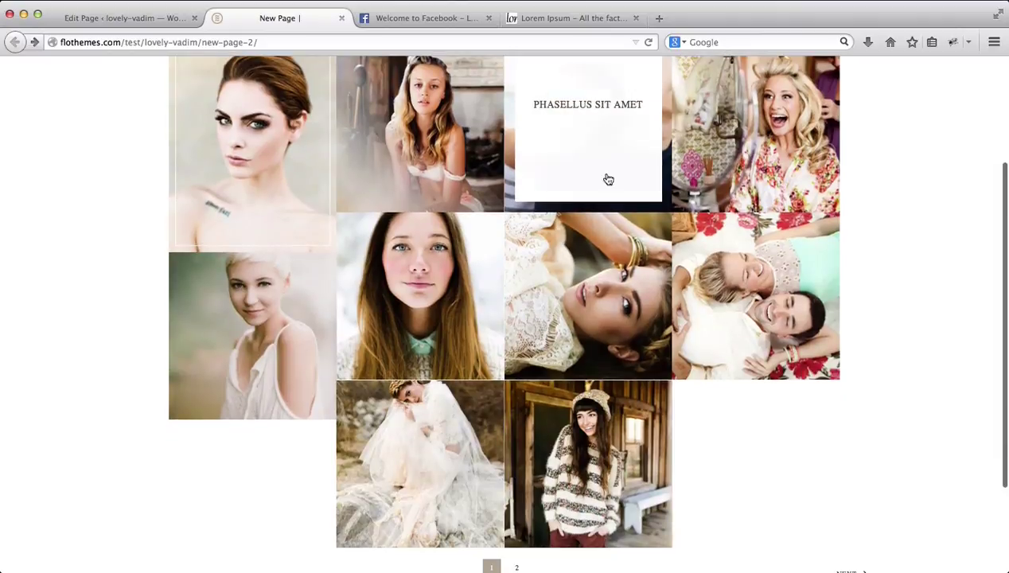
pyautogui.click(156, 21)
pyautogui.scroll(-4, 820, 241)
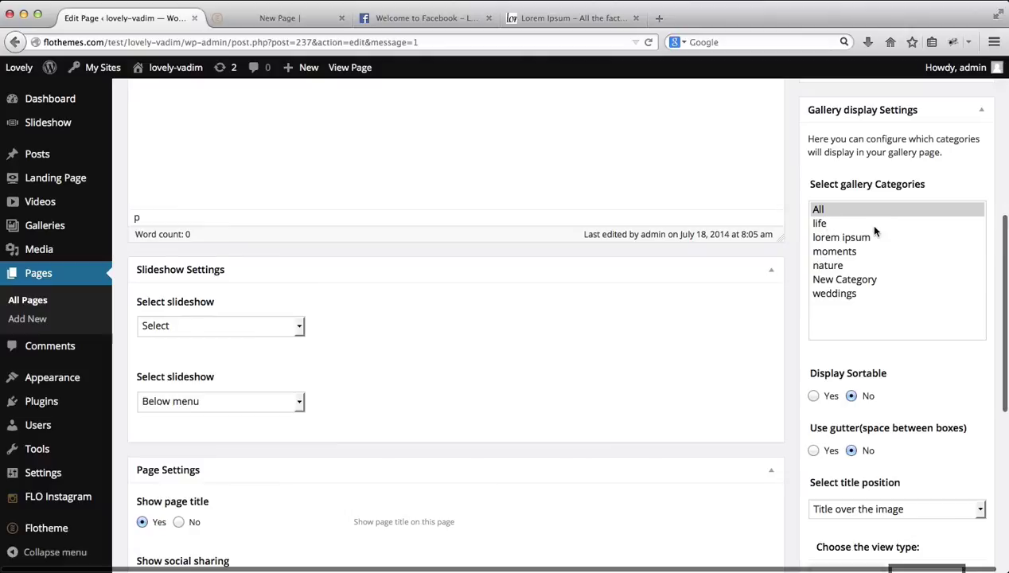
# Step: Expand Page Attributes and choose the Latest Videos template
pyautogui.scroll(-5, 914, 276)
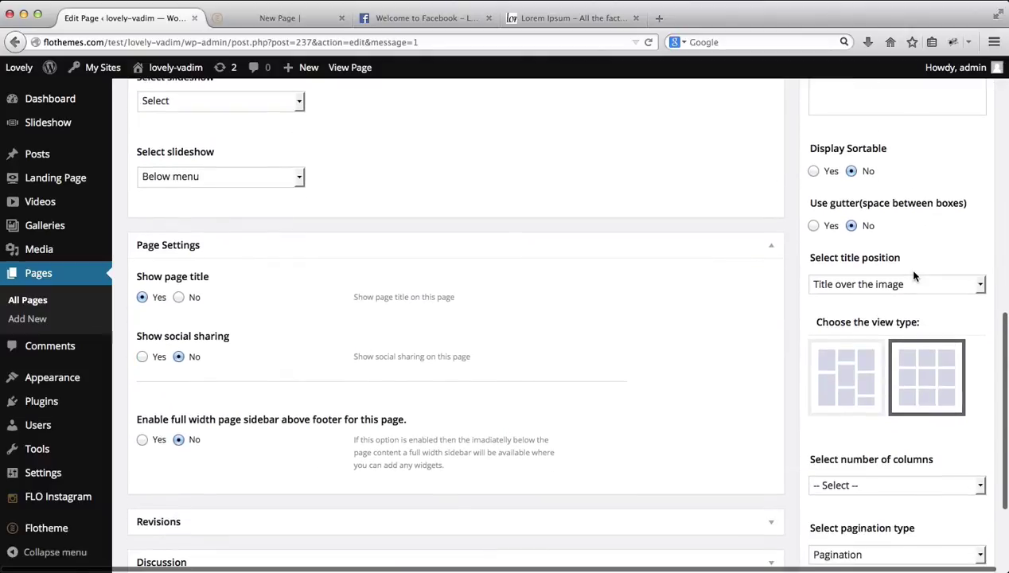
pyautogui.scroll(8, 914, 276)
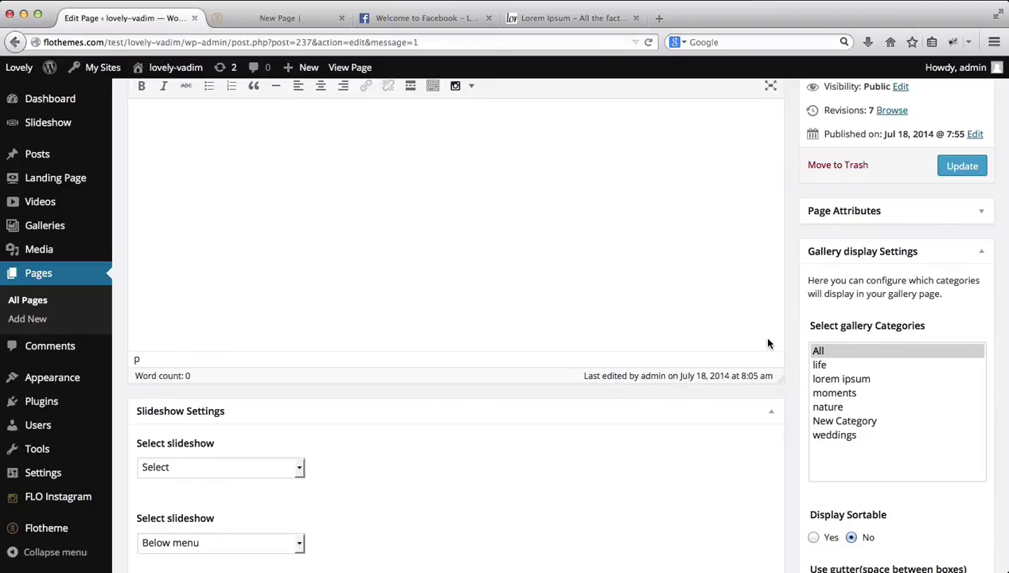
pyautogui.scroll(-3, 935, 249)
pyautogui.scroll(-4, 936, 249)
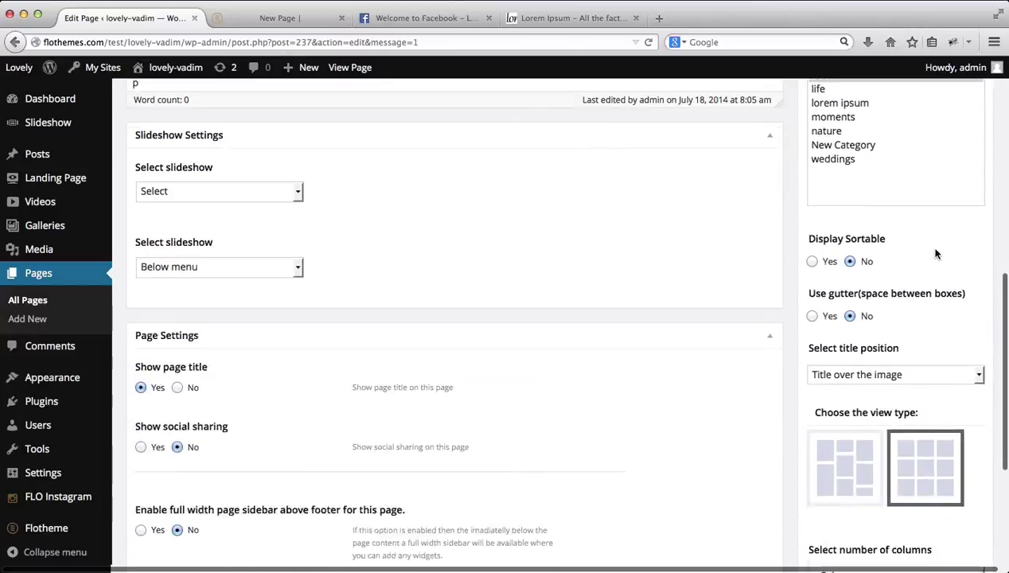
pyautogui.scroll(9, 935, 250)
pyautogui.scroll(-8, 936, 254)
pyautogui.scroll(-1, 937, 254)
pyautogui.scroll(10, 936, 254)
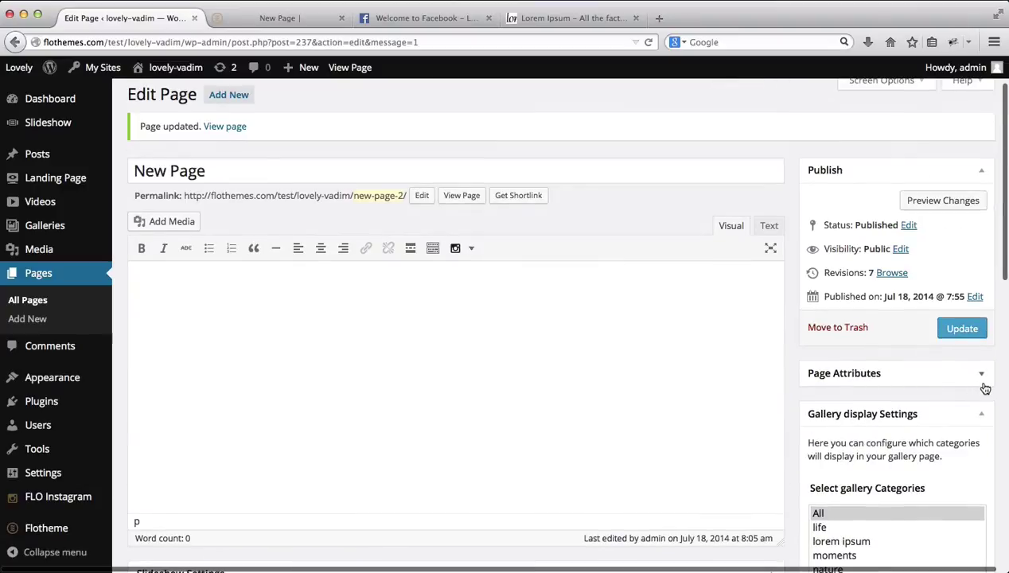
pyautogui.click(981, 375)
pyautogui.scroll(-5, 980, 378)
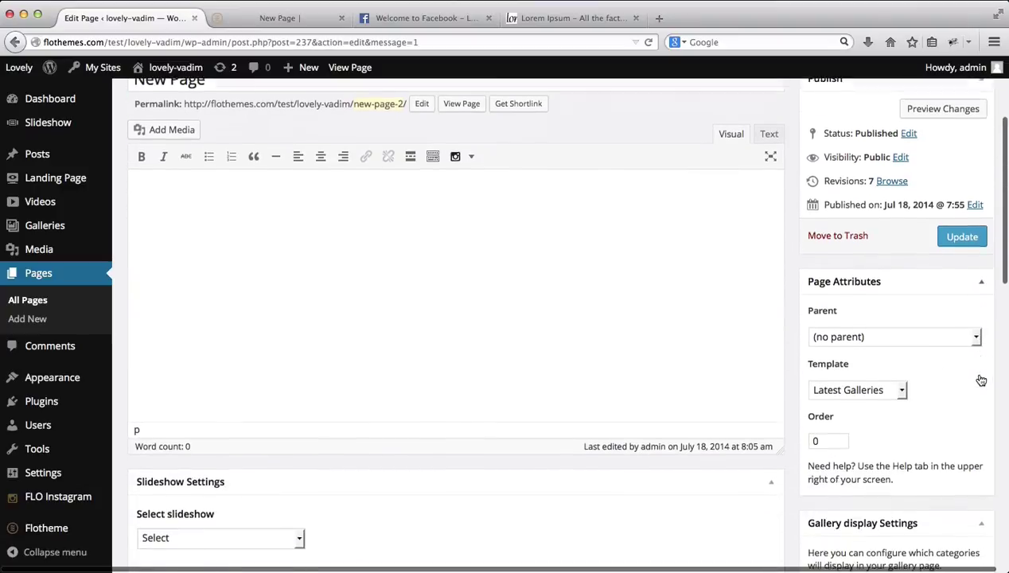
pyautogui.click(877, 387)
pyautogui.click(844, 501)
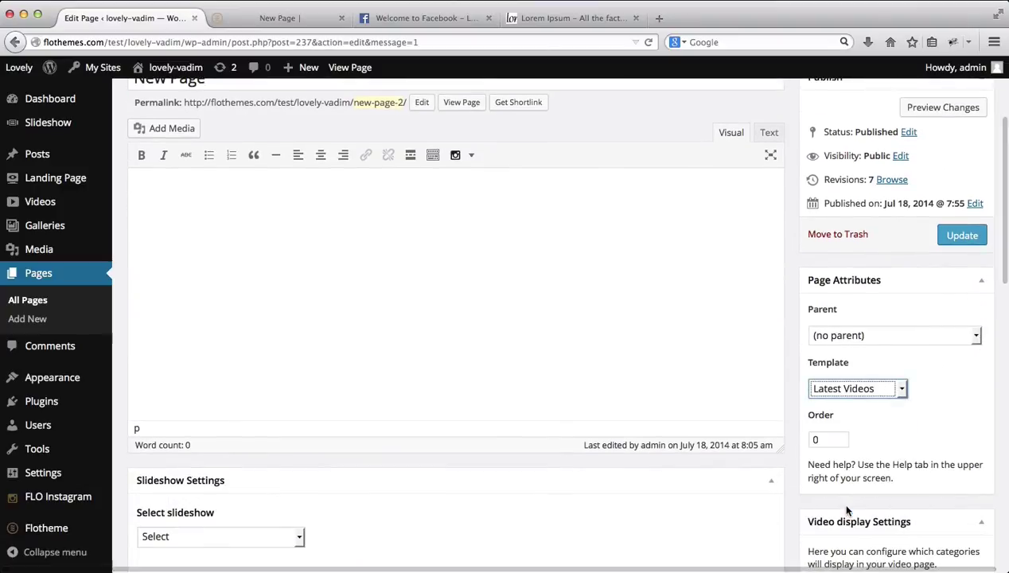
# Step: Look over the video display settings and update the page
pyautogui.scroll(-5, 912, 361)
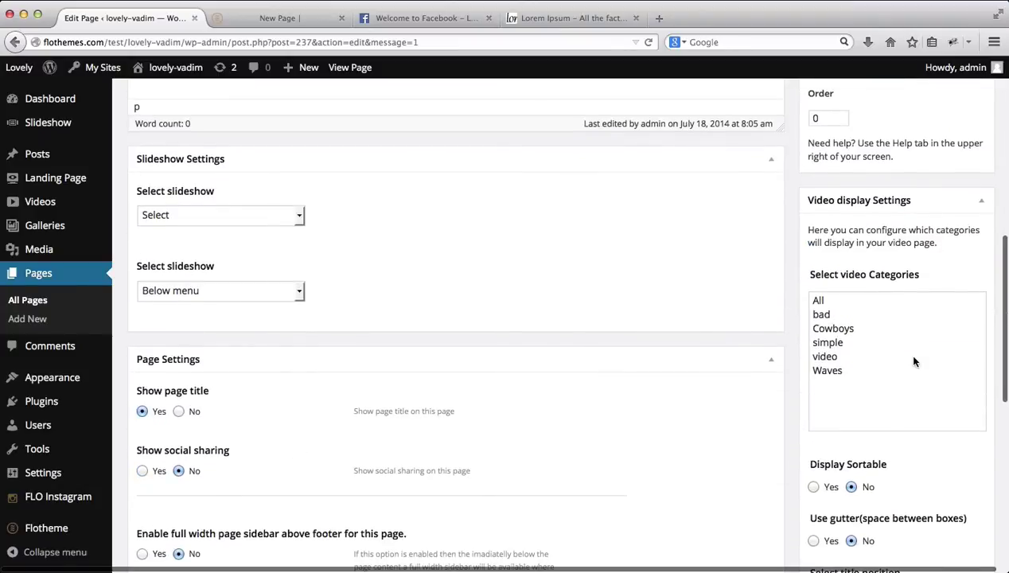
pyautogui.scroll(-4, 914, 363)
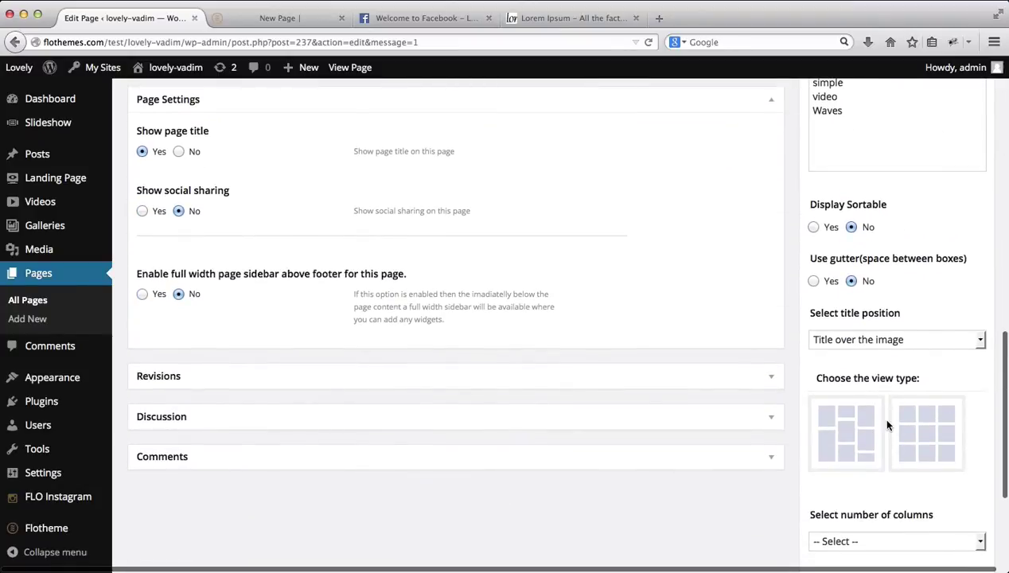
pyautogui.scroll(-3, 887, 425)
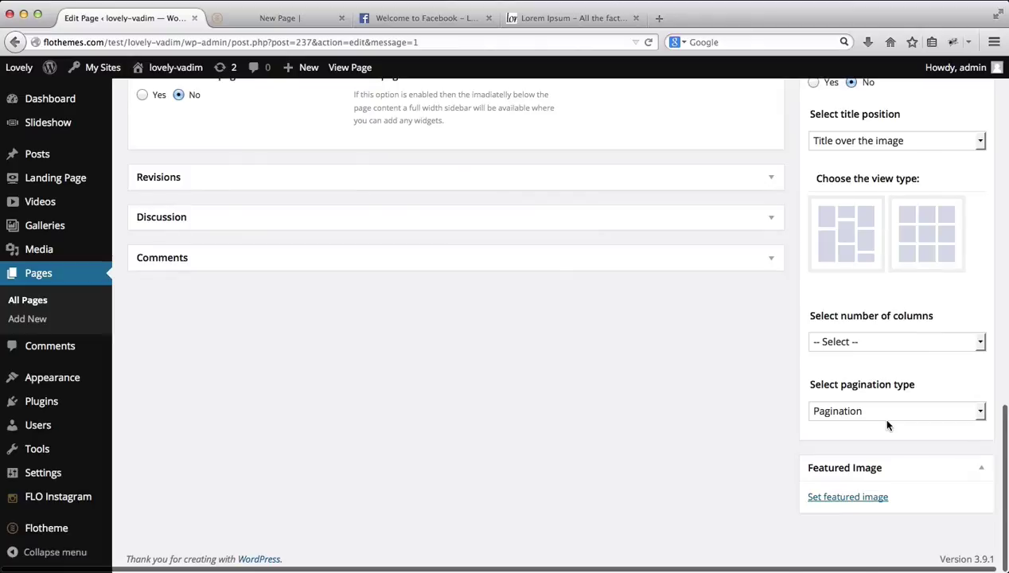
pyautogui.scroll(10, 888, 425)
pyautogui.scroll(3, 888, 422)
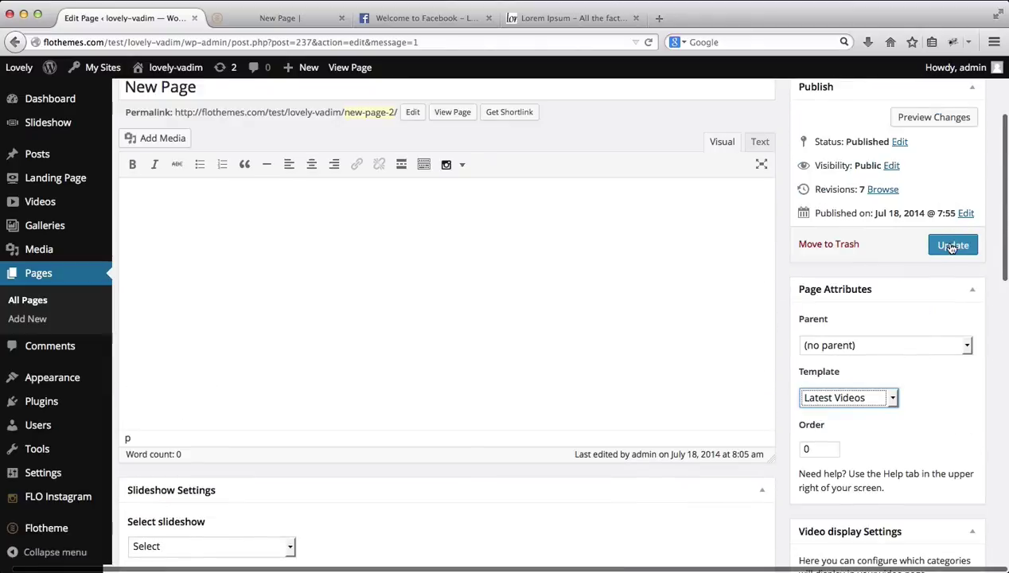
pyautogui.click(952, 246)
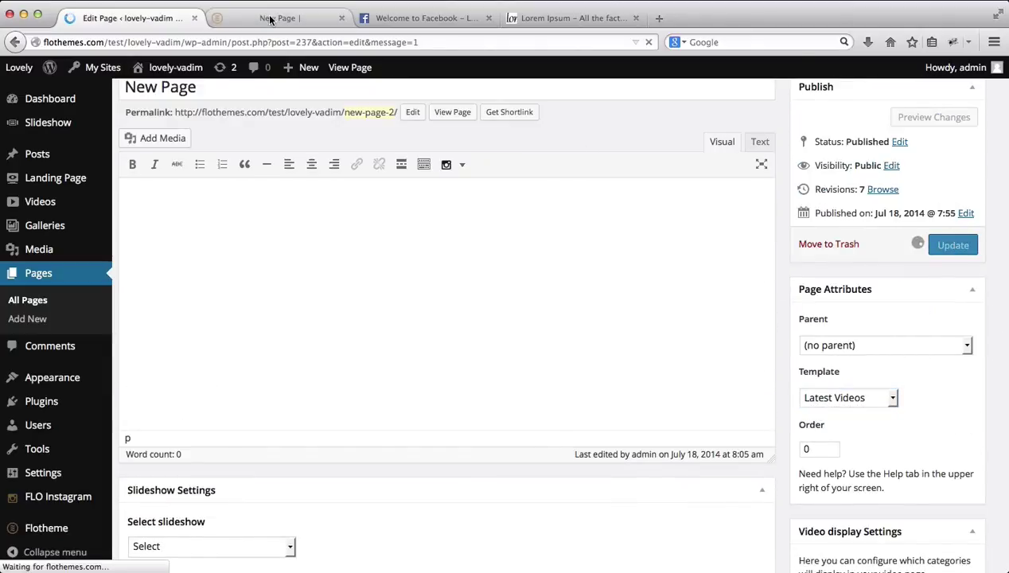
pyautogui.click(271, 19)
pyautogui.press('super+r')
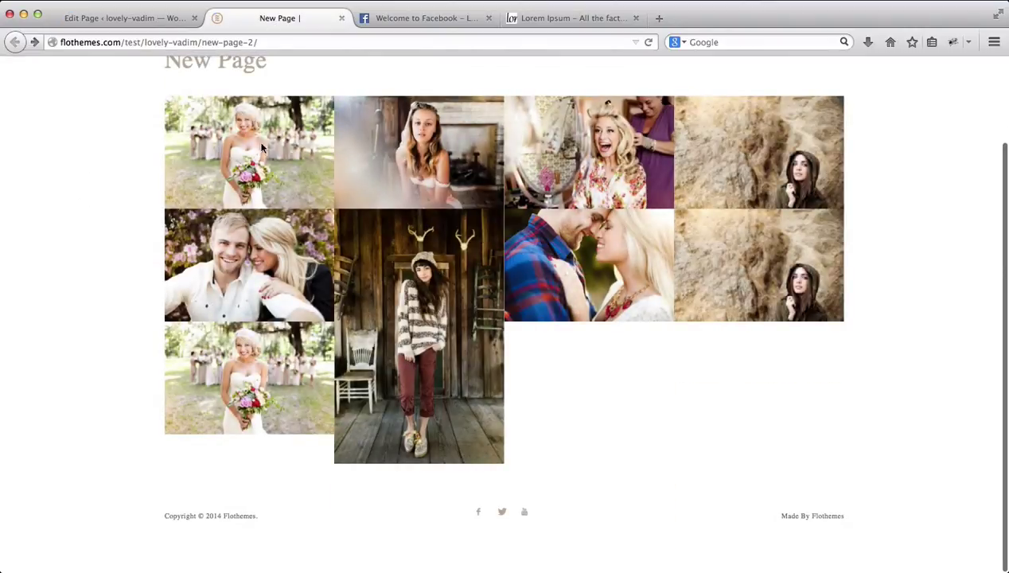
pyautogui.moveTo(257, 148)
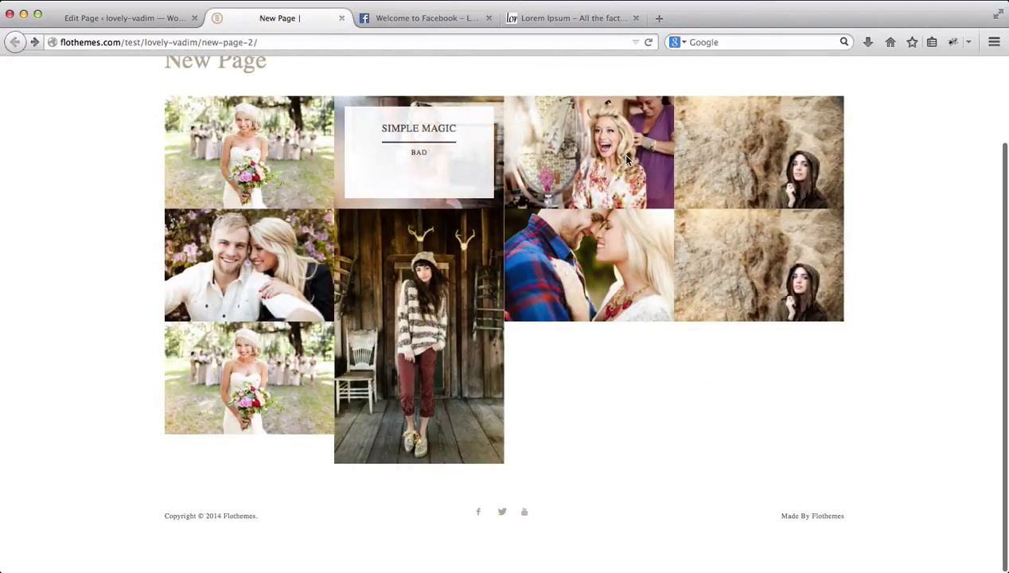
pyautogui.moveTo(774, 133)
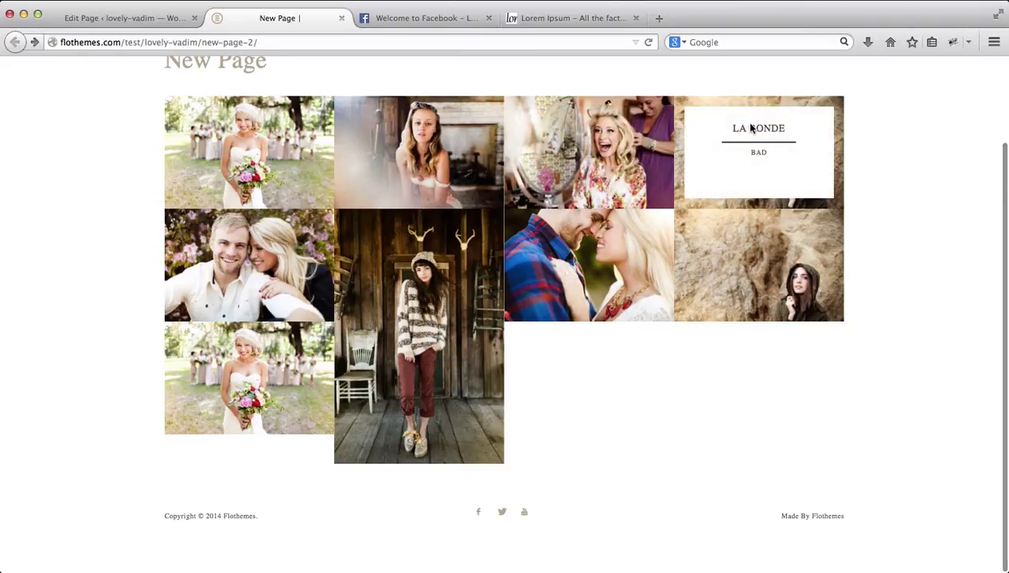
pyautogui.click(745, 132)
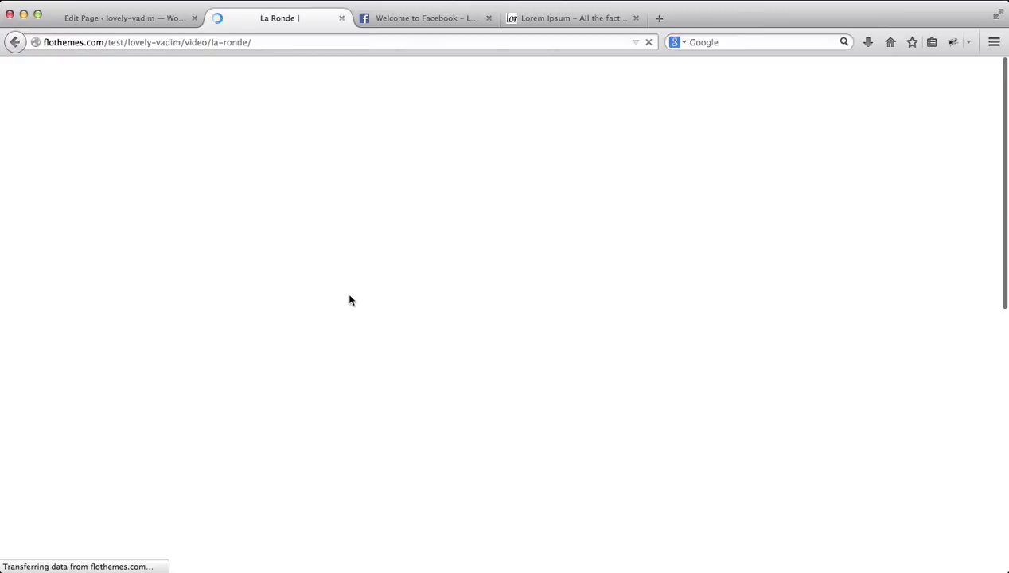
pyautogui.scroll(-2, 351, 300)
pyautogui.scroll(-2, 351, 301)
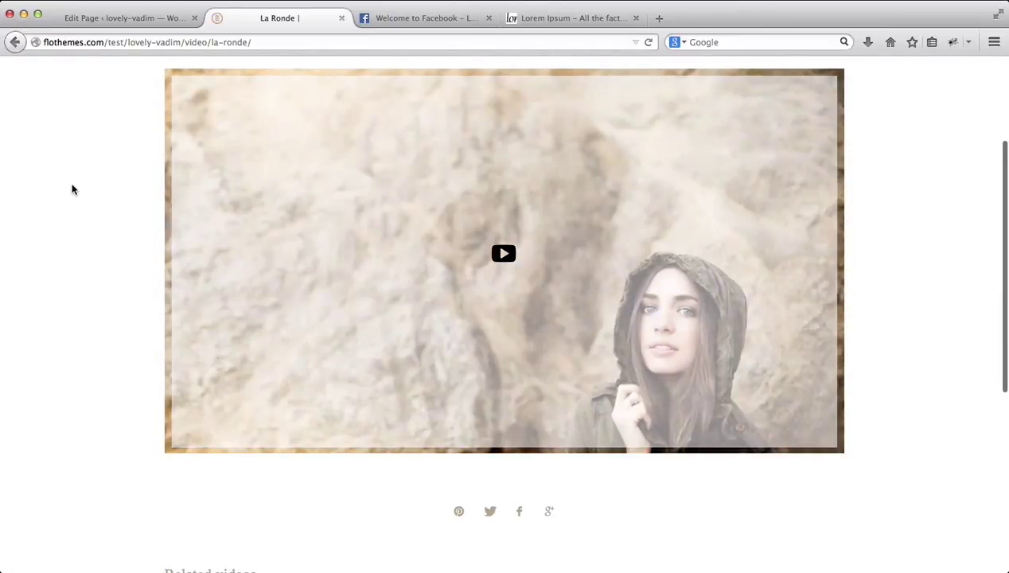
pyautogui.click(14, 42)
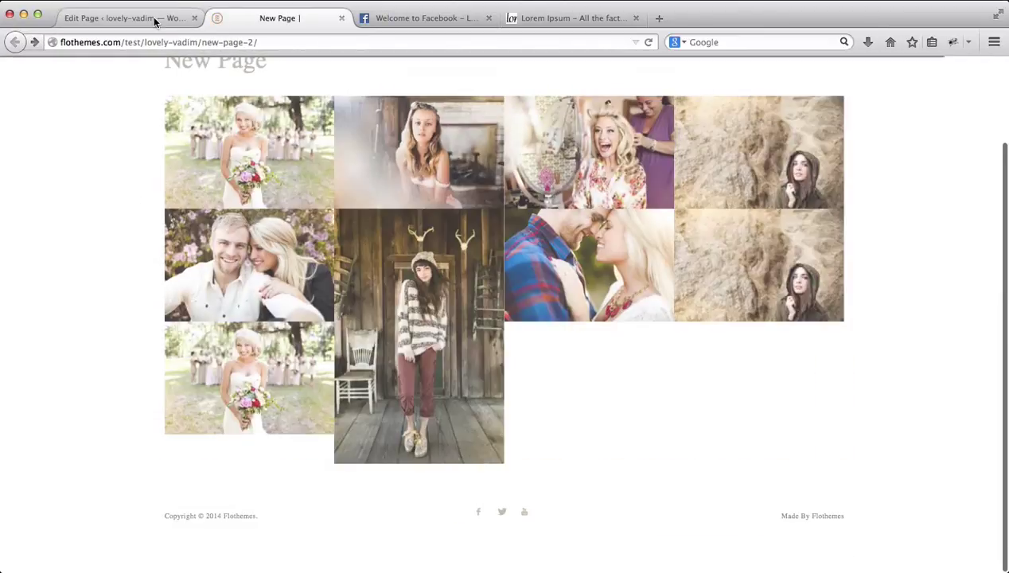
pyautogui.click(155, 19)
pyautogui.scroll(-3, 794, 390)
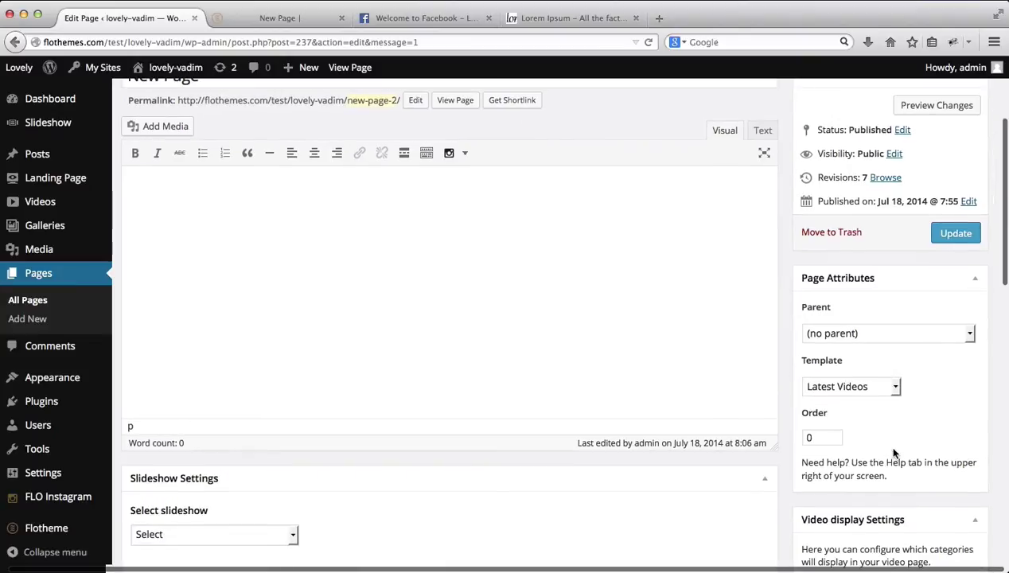
# Step: Apply the Video template and start picking the video in Select a video
pyautogui.click(869, 390)
pyautogui.click(820, 516)
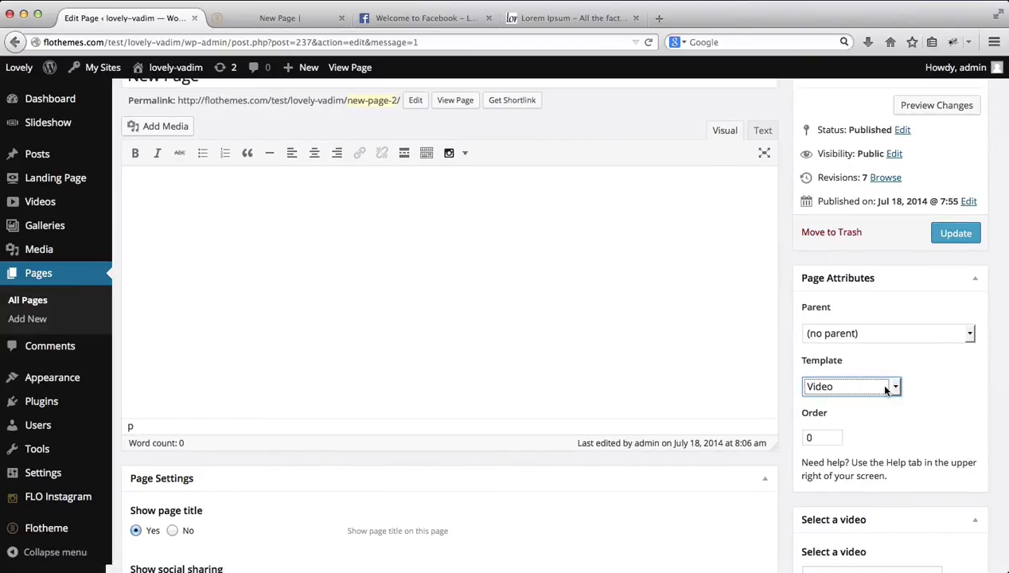
pyautogui.scroll(-3, 885, 388)
pyautogui.scroll(-2, 885, 386)
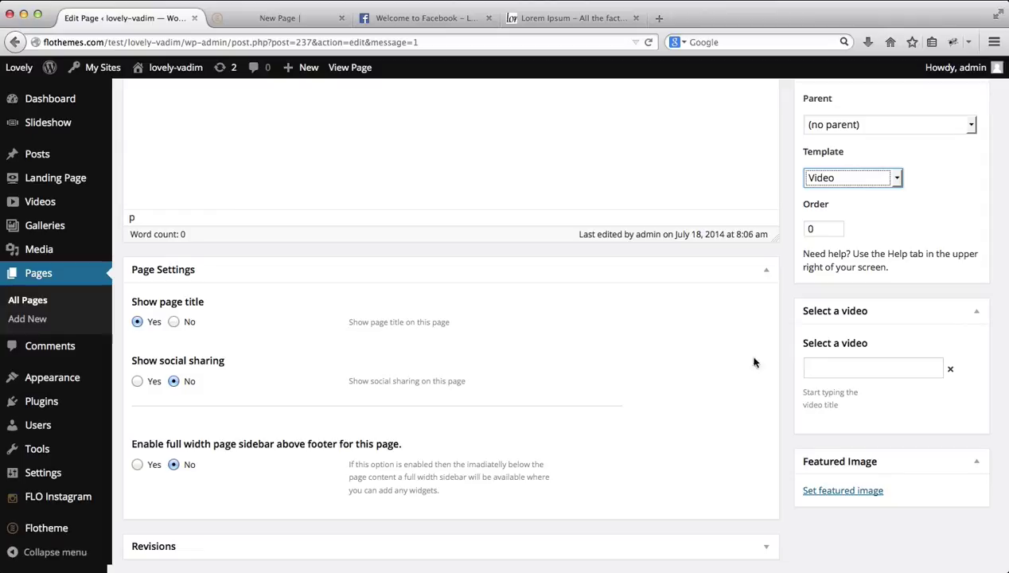
pyautogui.click(830, 370)
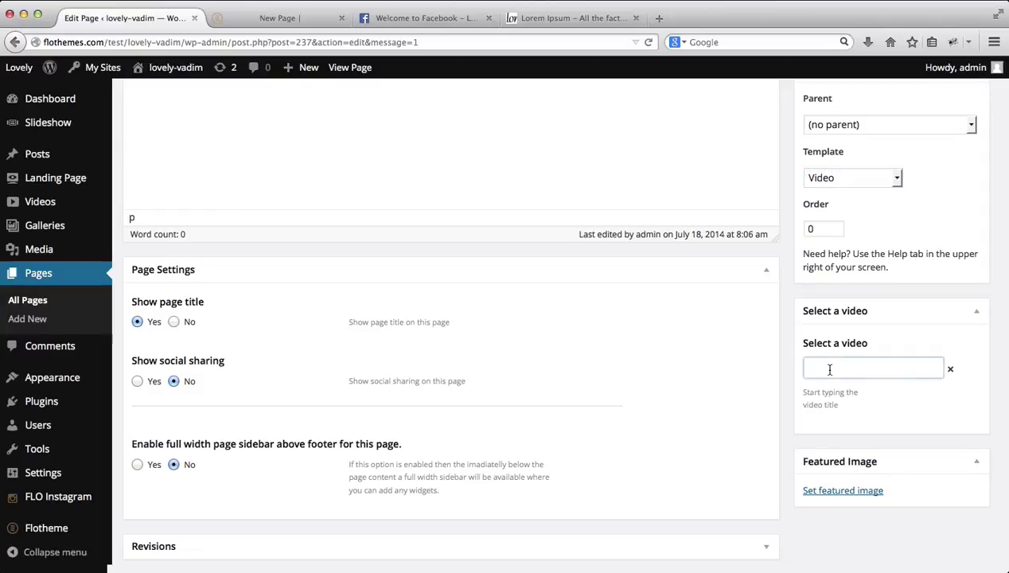
pyautogui.scroll(-3, 830, 369)
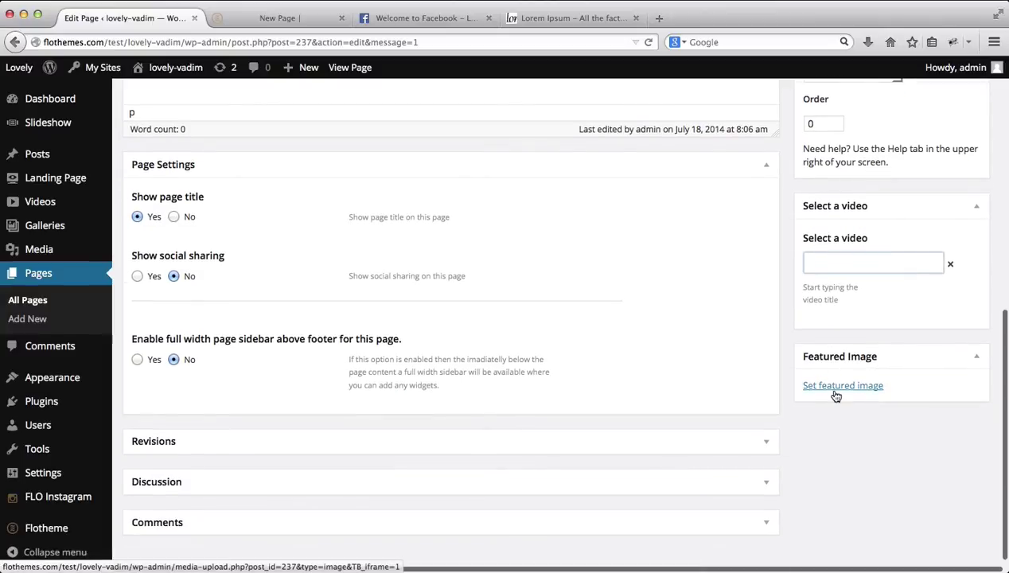
pyautogui.scroll(5, 716, 293)
pyautogui.scroll(5, 722, 299)
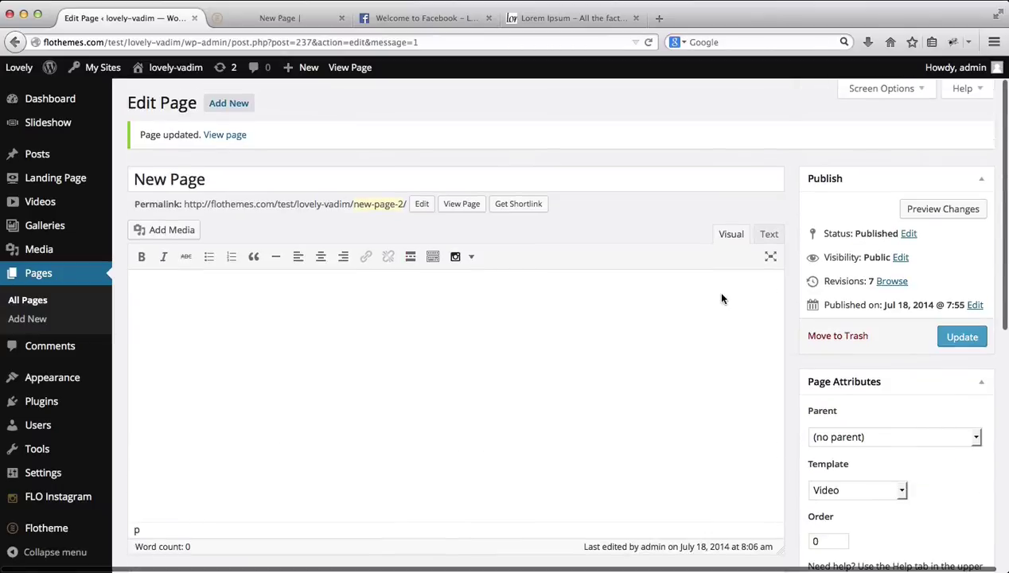